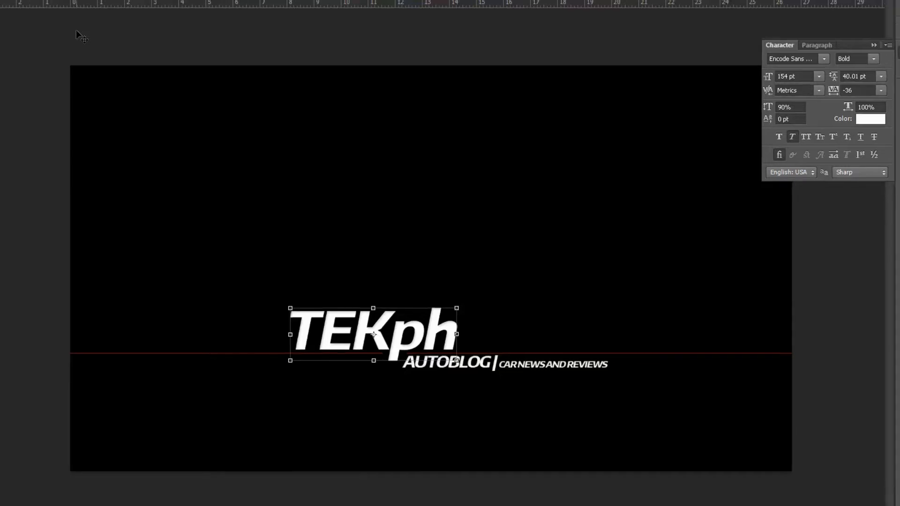
Step: Create a new 1920 × 1080 pixel document at 72 pixels/inch in 8 bit RGB Color with a white background
key(ctrl+n)
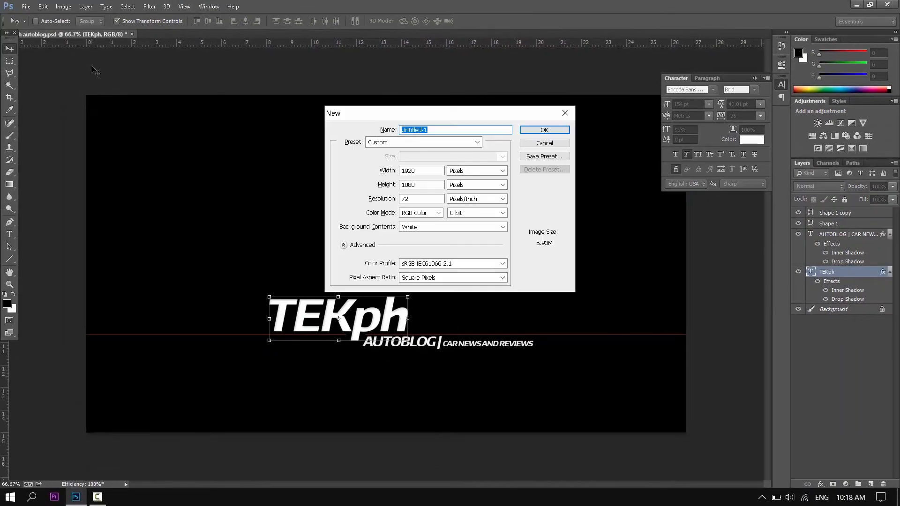
click(574, 116)
click(26, 6)
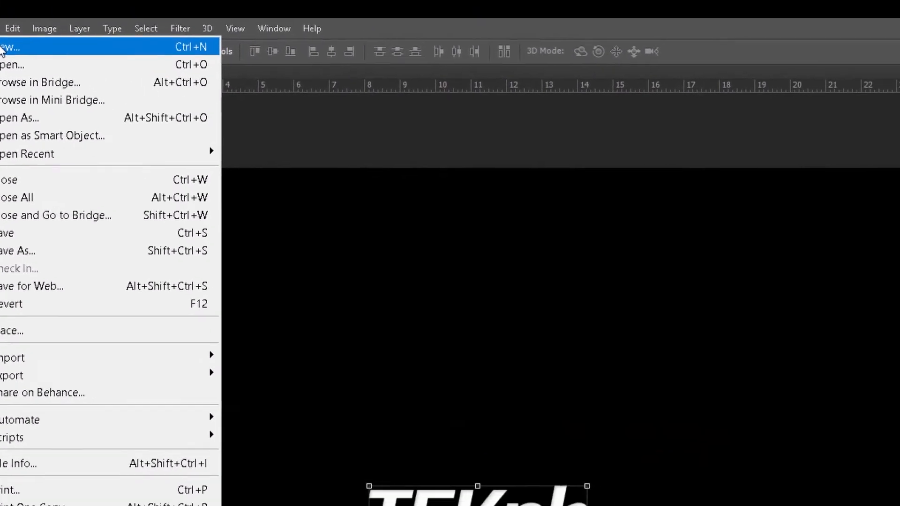
click(90, 85)
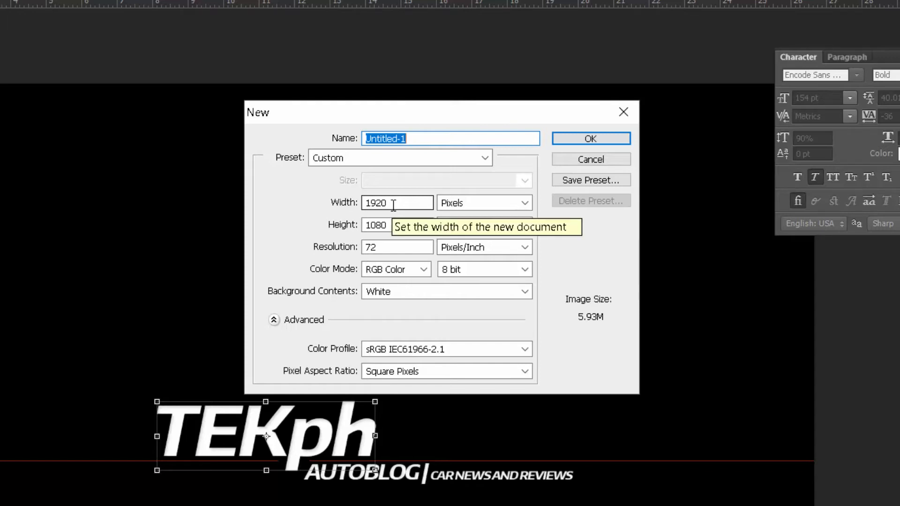
click(485, 200)
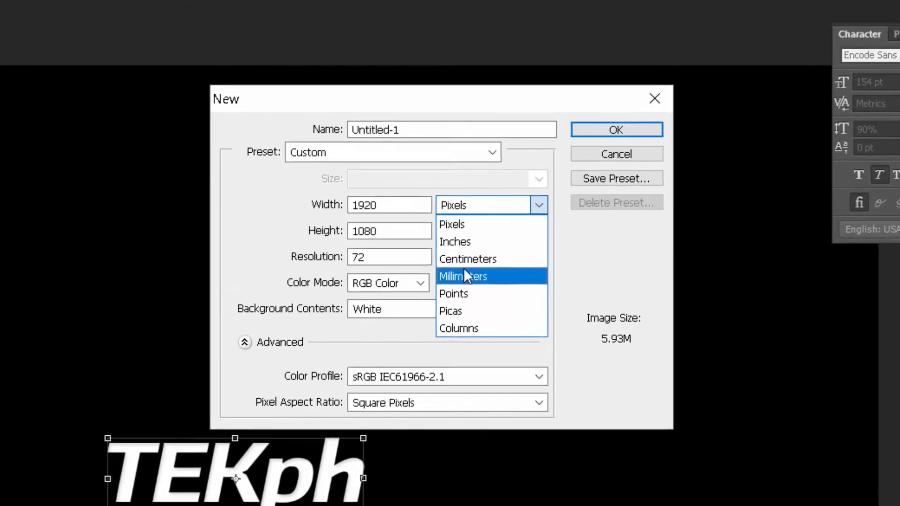
click(469, 229)
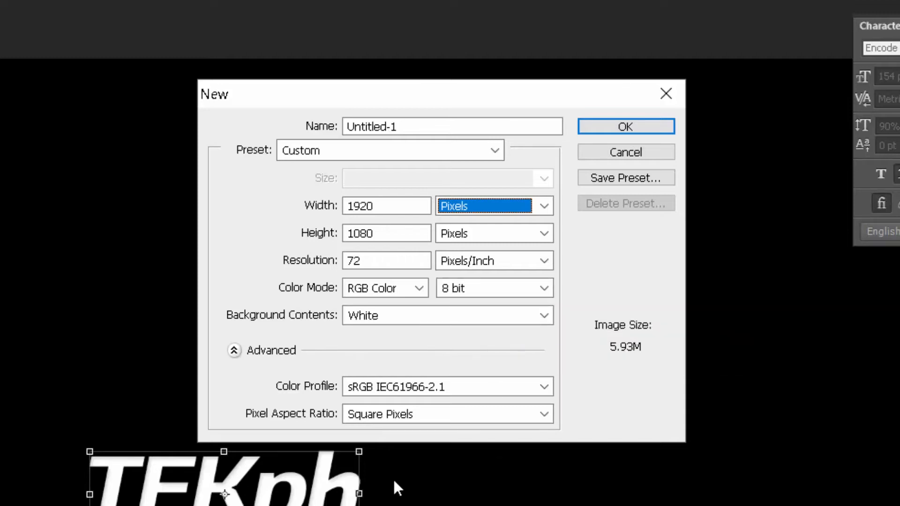
click(519, 287)
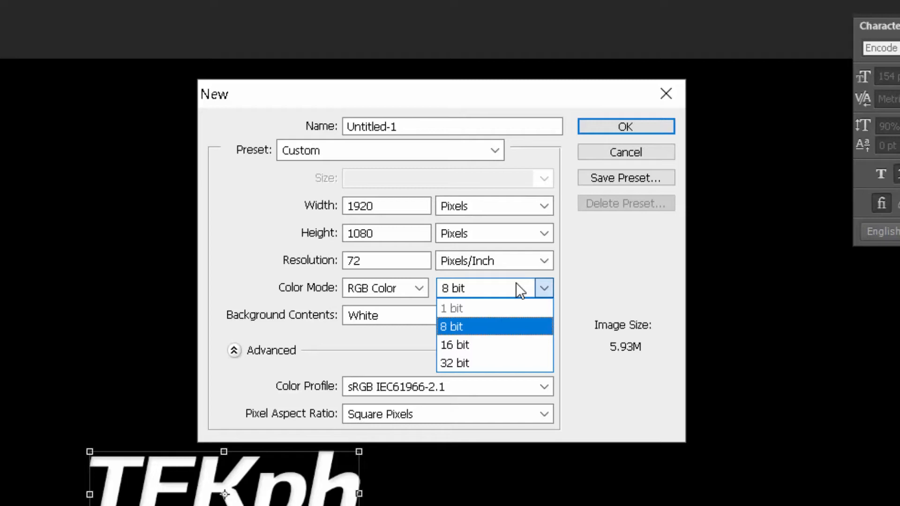
click(241, 204)
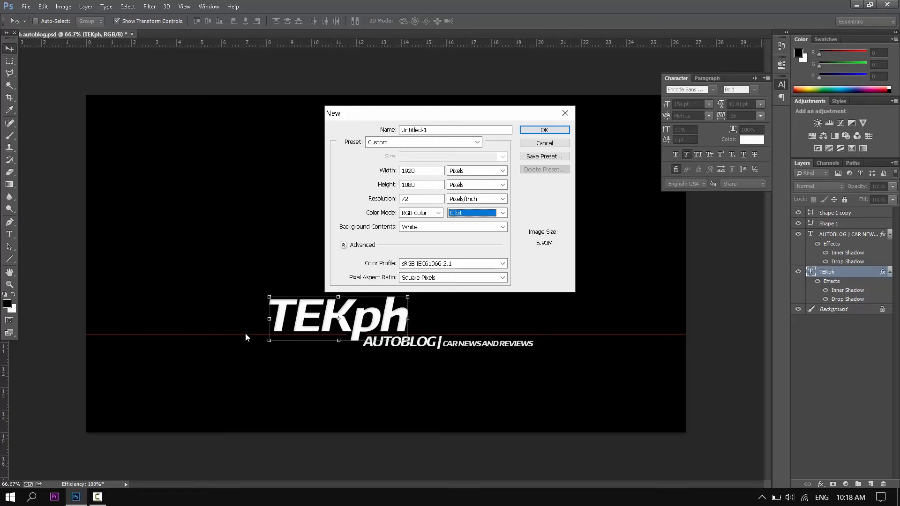
click(472, 216)
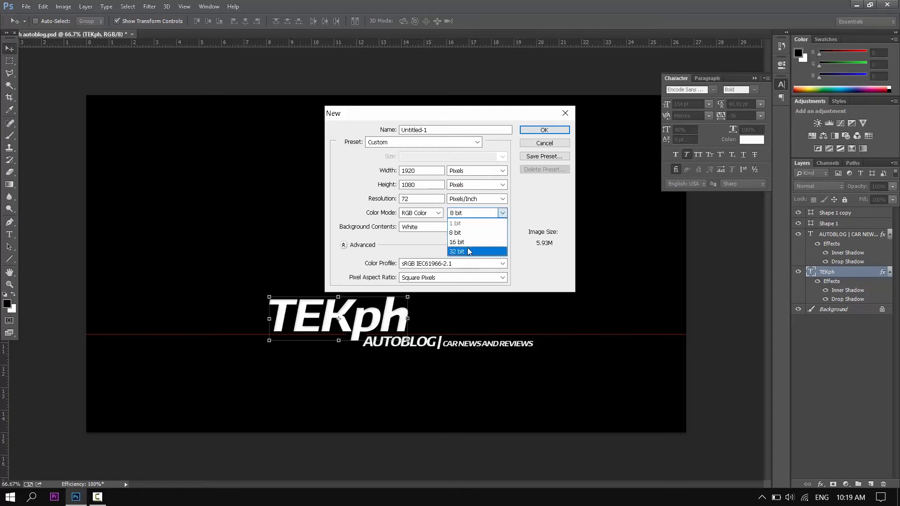
click(340, 197)
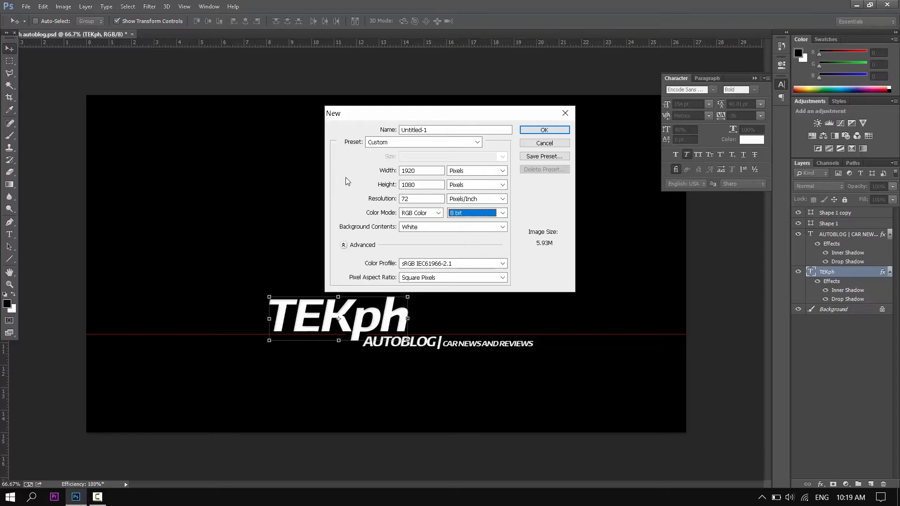
click(532, 132)
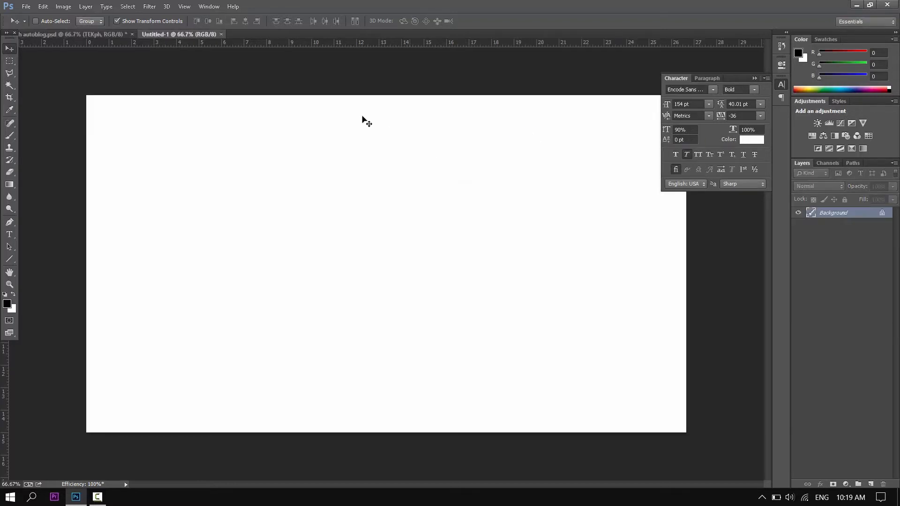
Step: Draw a black rectangle about 2069 × 1238 px covering the whole canvas of the new document
click(91, 34)
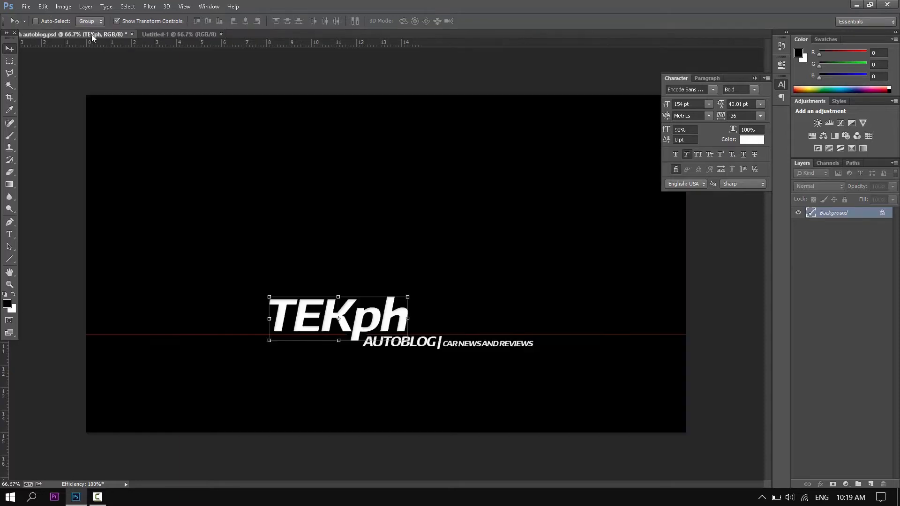
click(181, 37)
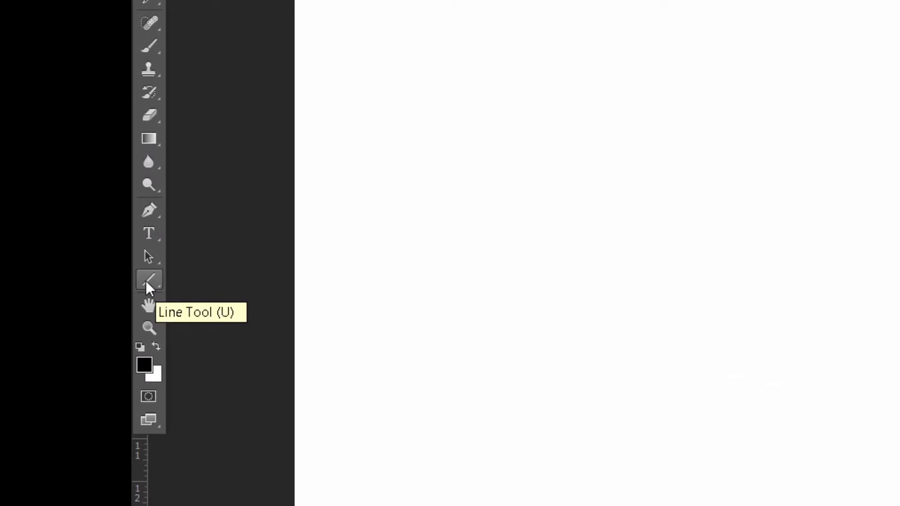
click(146, 282)
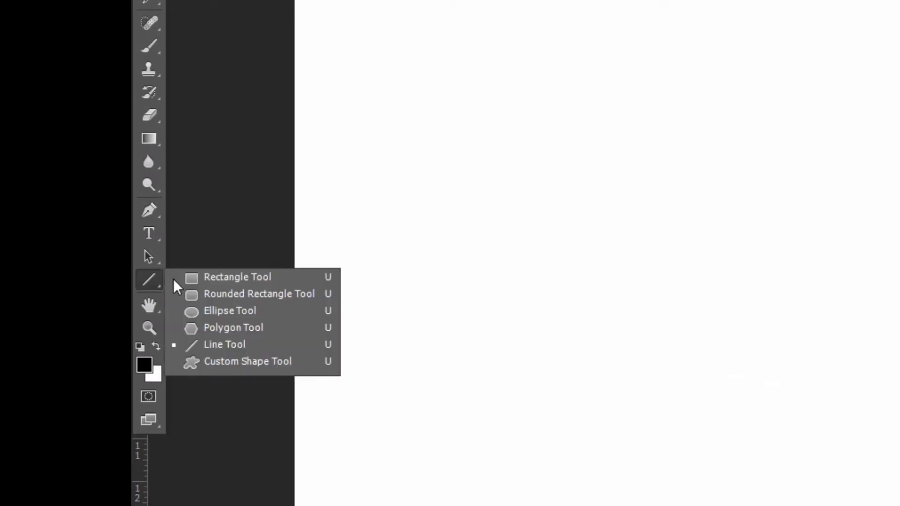
click(192, 276)
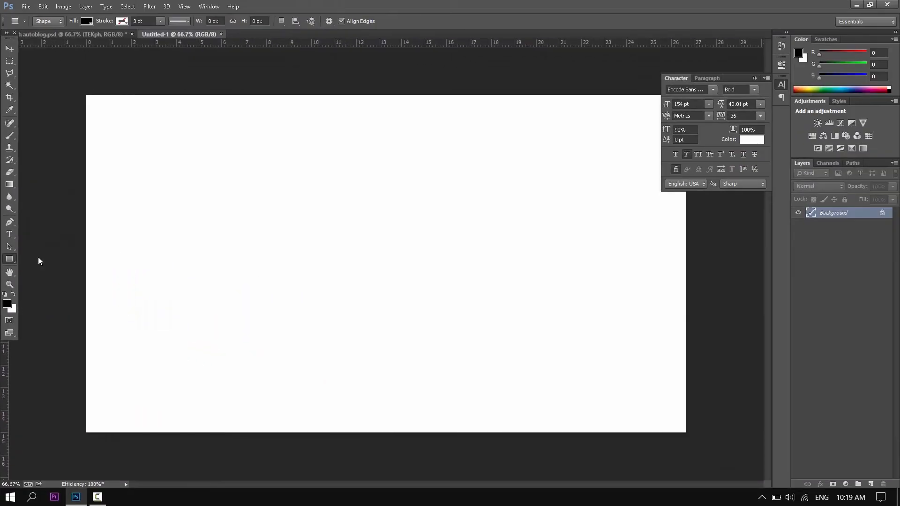
drag(54, 69, 699, 456)
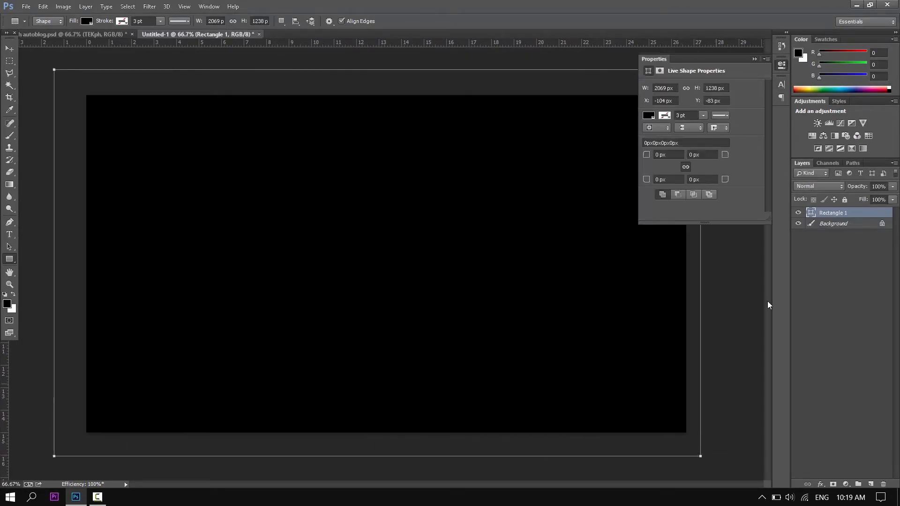
Step: Set the foreground color to orange #ea4504 and recolor the rectangle's fill to red #d51818
click(10, 308)
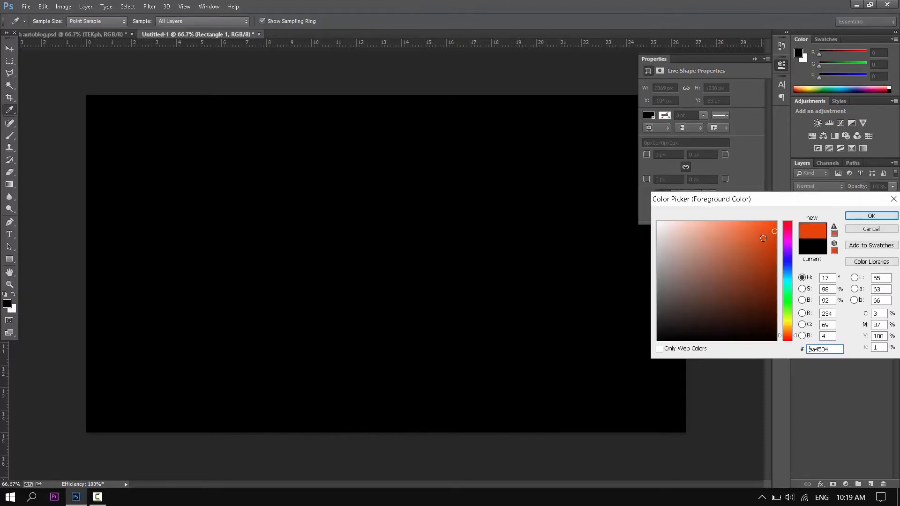
click(871, 215)
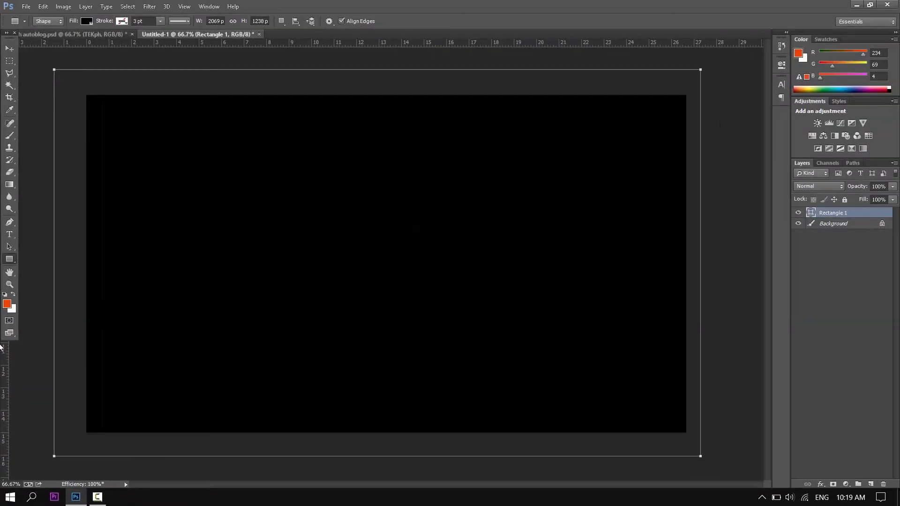
double_click(809, 216)
click(762, 241)
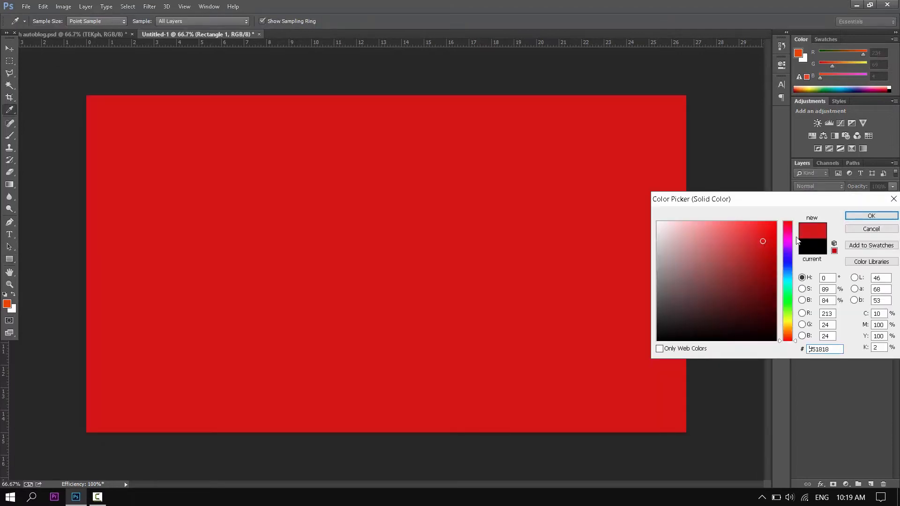
click(870, 216)
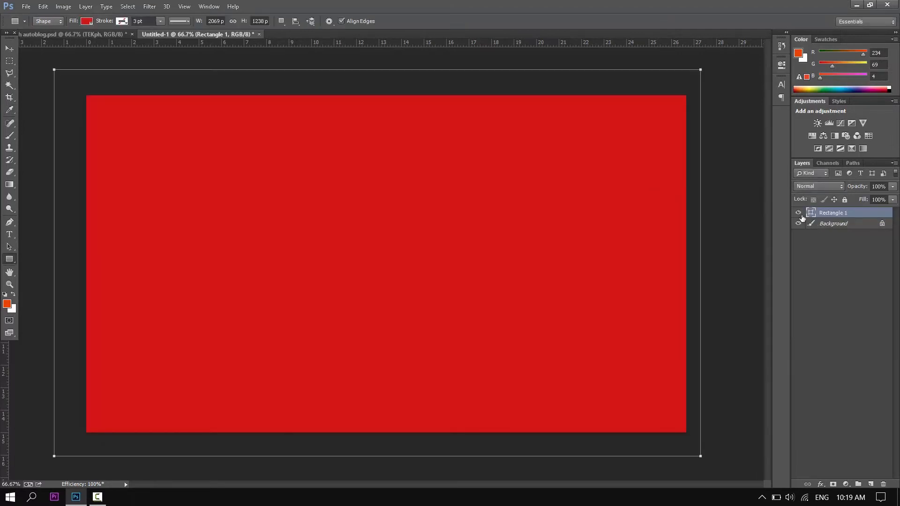
Step: Delete the red rectangle and set the foreground color to green #118521
key(Delete)
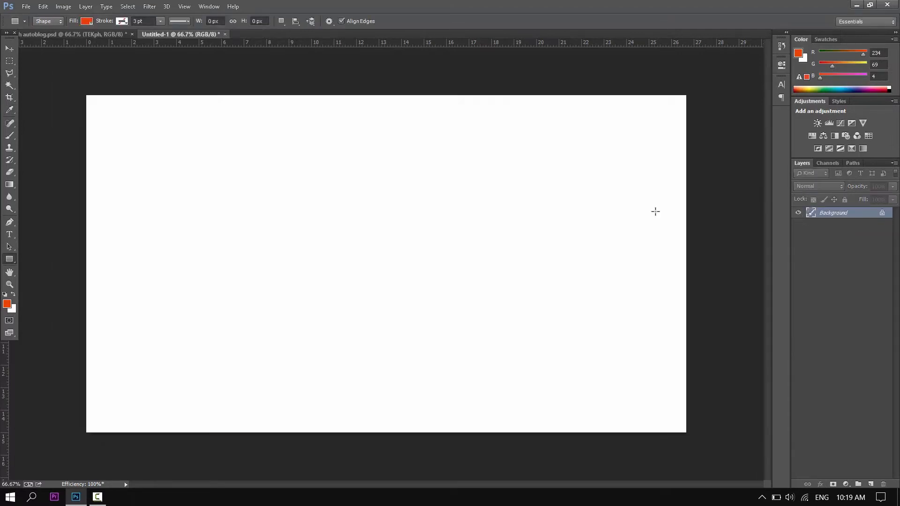
click(7, 305)
click(761, 279)
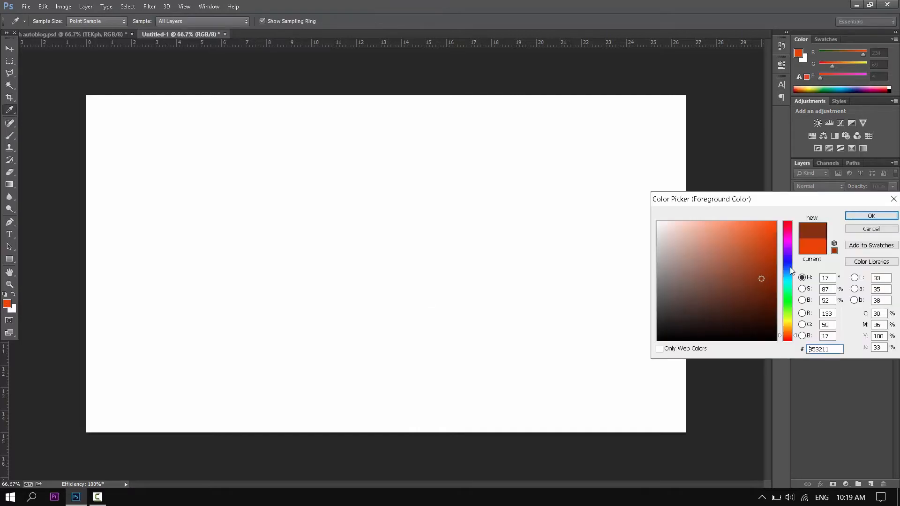
click(788, 269)
click(788, 298)
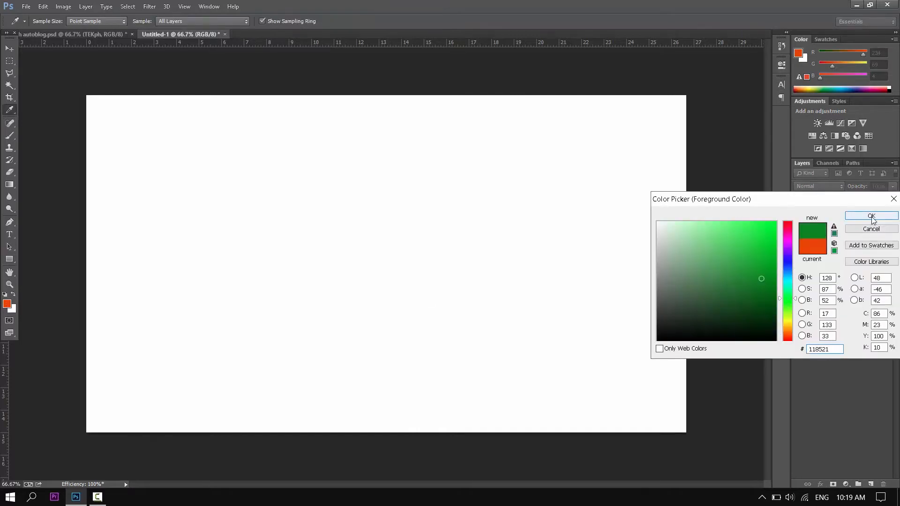
click(872, 216)
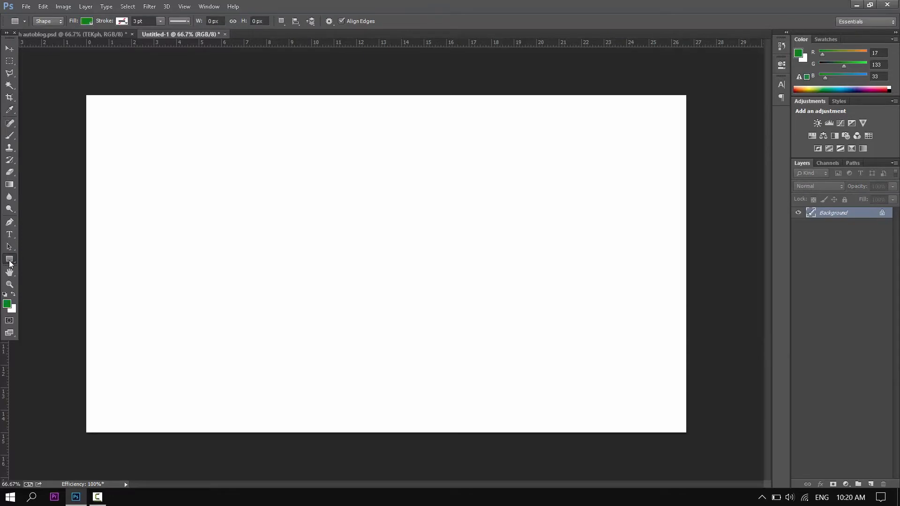
Step: Draw a green rectangle about 2026 × 1190 px over the whole canvas and hide its layer
click(10, 262)
click(58, 260)
drag(69, 81, 702, 453)
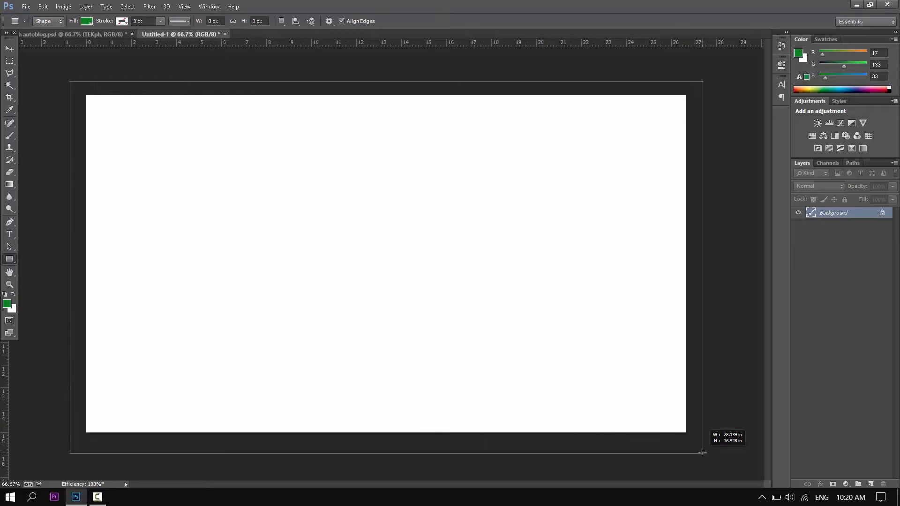
drag(702, 453, 701, 453)
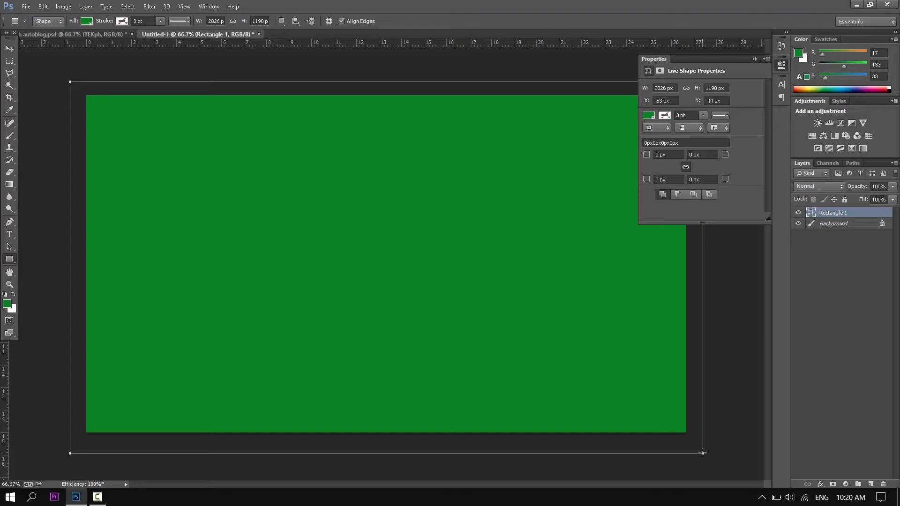
click(798, 213)
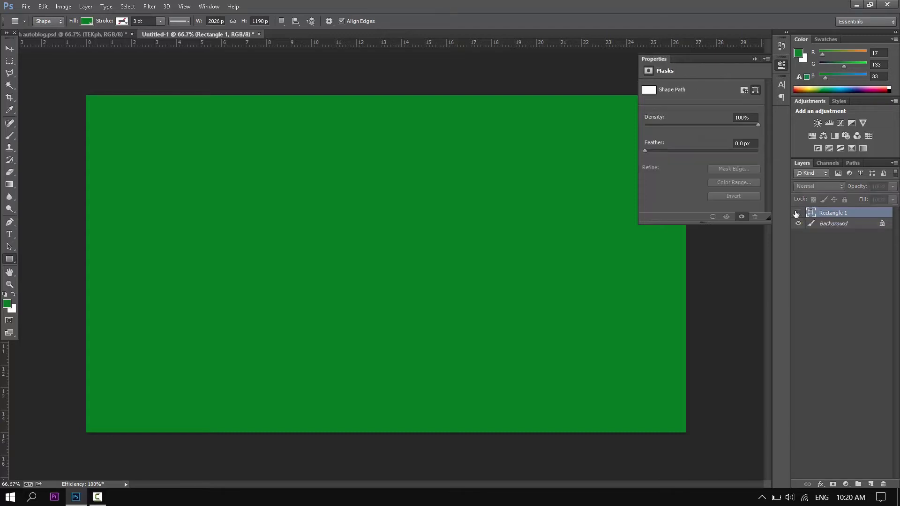
Step: Set the foreground color to black #000000 and delete the hidden green rectangle layer
click(6, 303)
drag(694, 253, 641, 339)
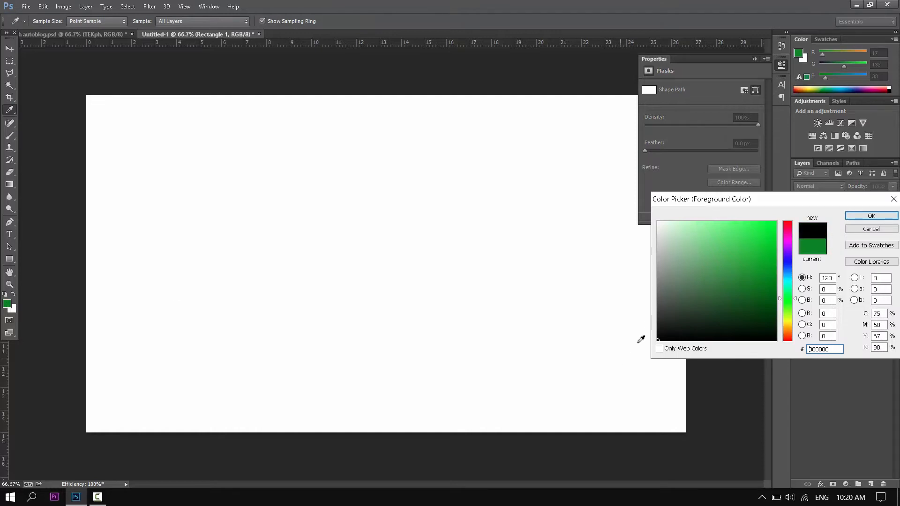
click(880, 216)
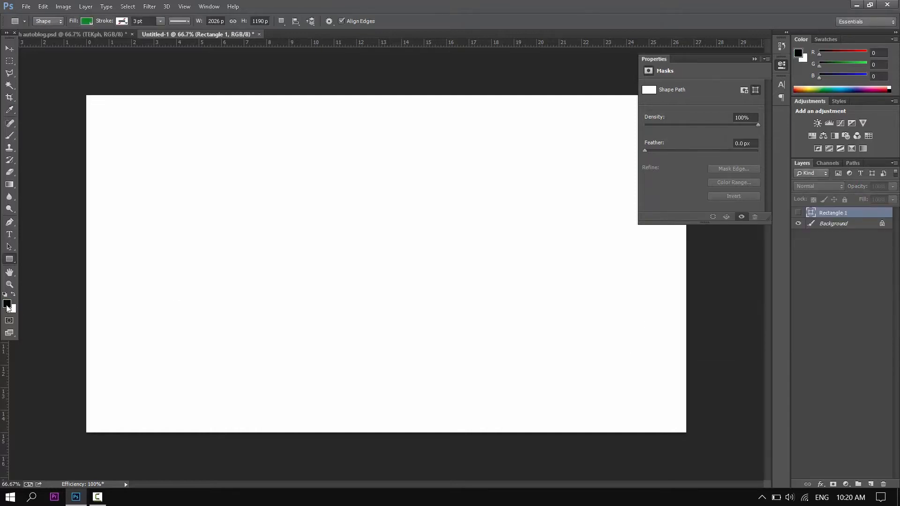
click(755, 58)
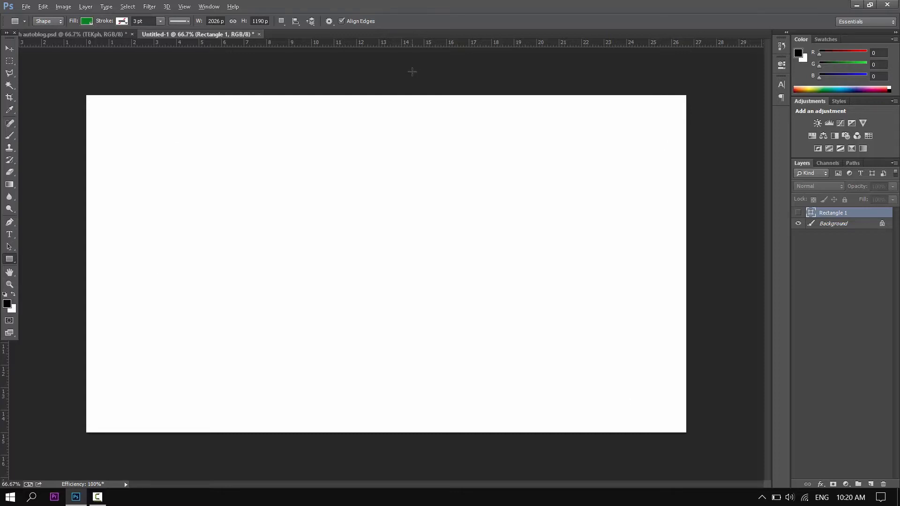
key(alt+BackSpace)
key(Delete)
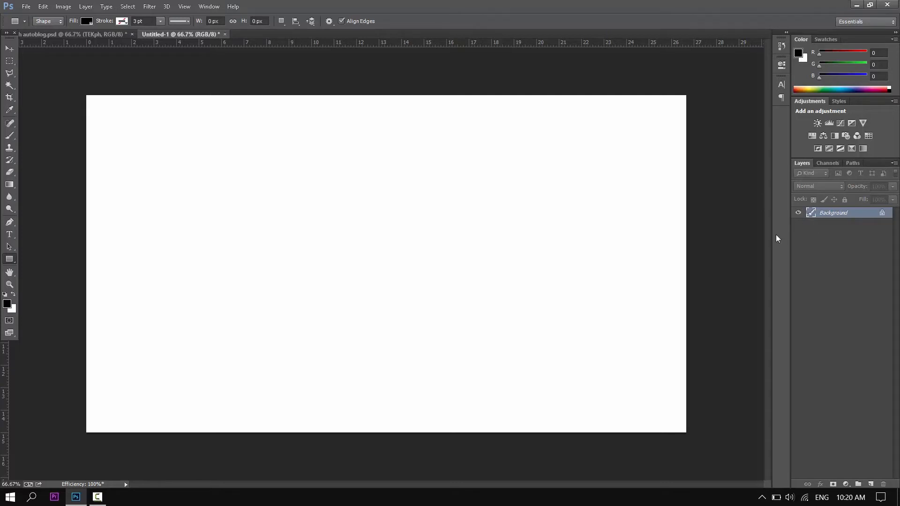
Step: Fill the Background layer with the black foreground color and refill it with the white background color
key(alt+BackSpace)
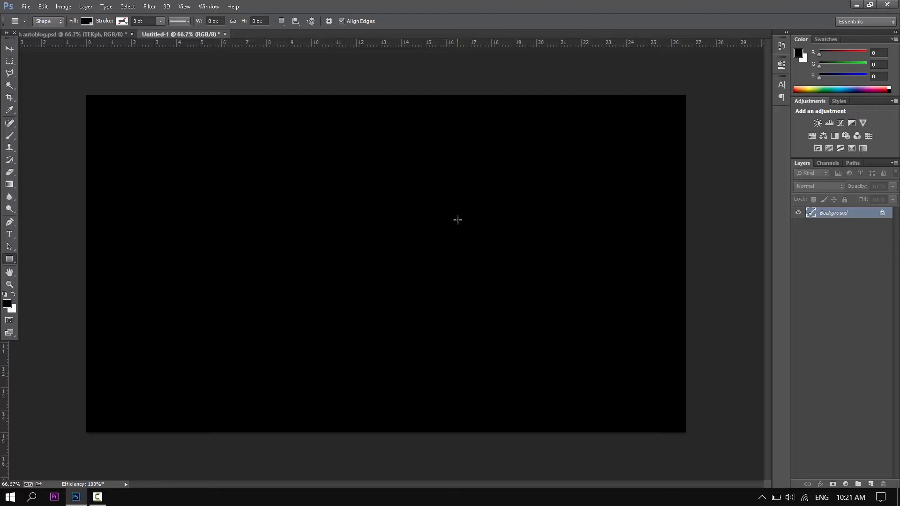
key(ctrl+BackSpace)
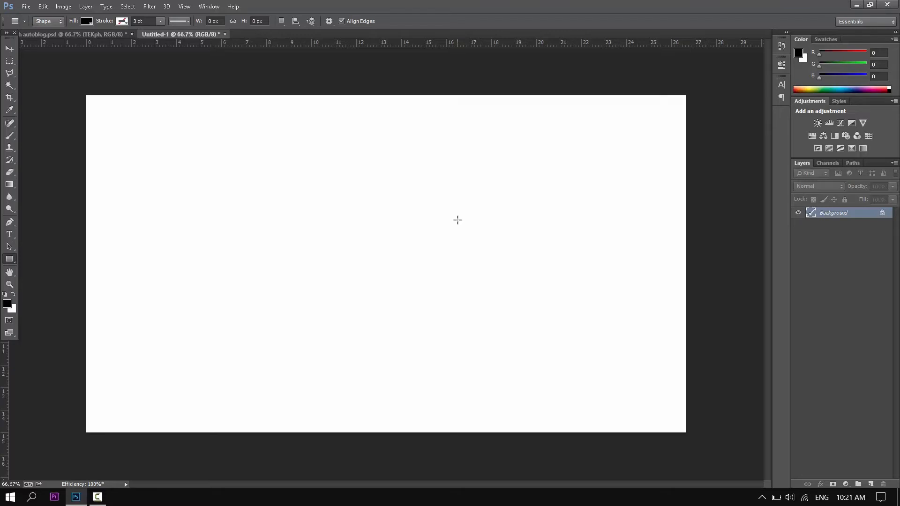
Step: Set the foreground color to light blue #2fabc5
click(8, 305)
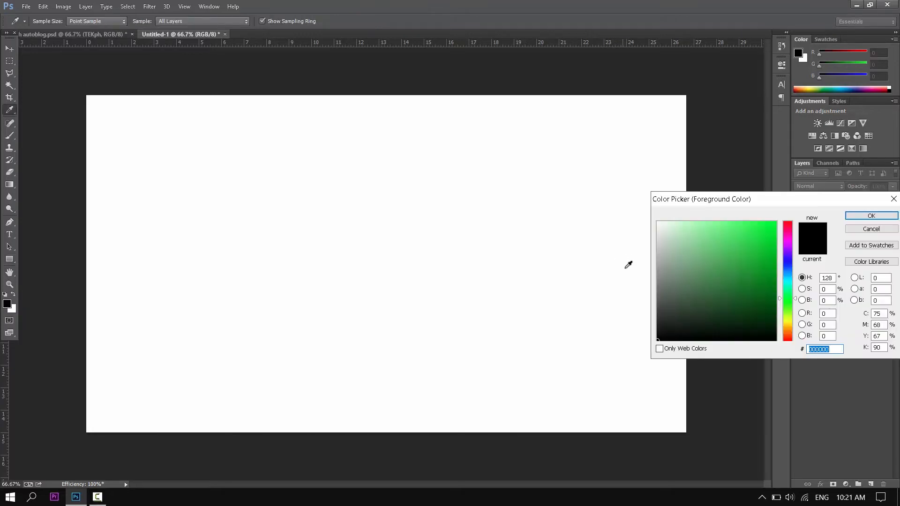
click(788, 279)
click(745, 248)
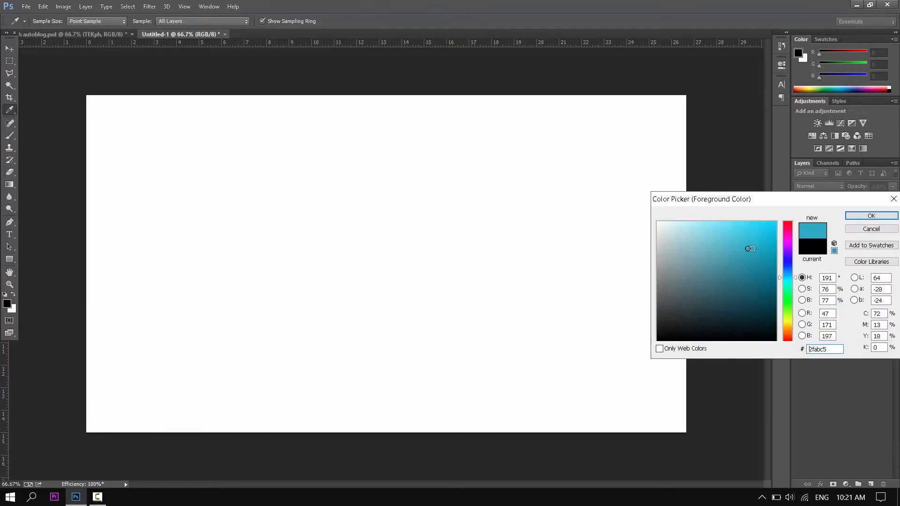
click(859, 216)
key(u)
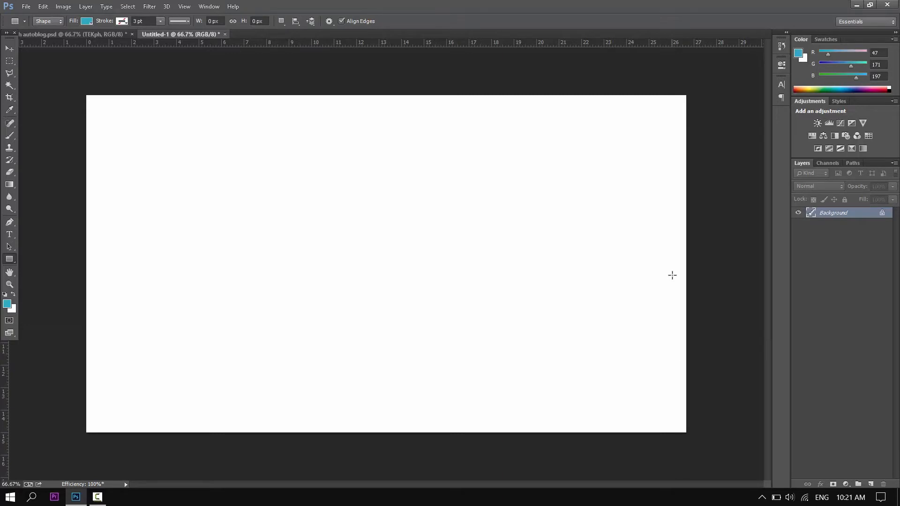
Step: Fill the Background layer with the light blue foreground color, then refill it with a new red background color #c53535
key(alt+BackSpace)
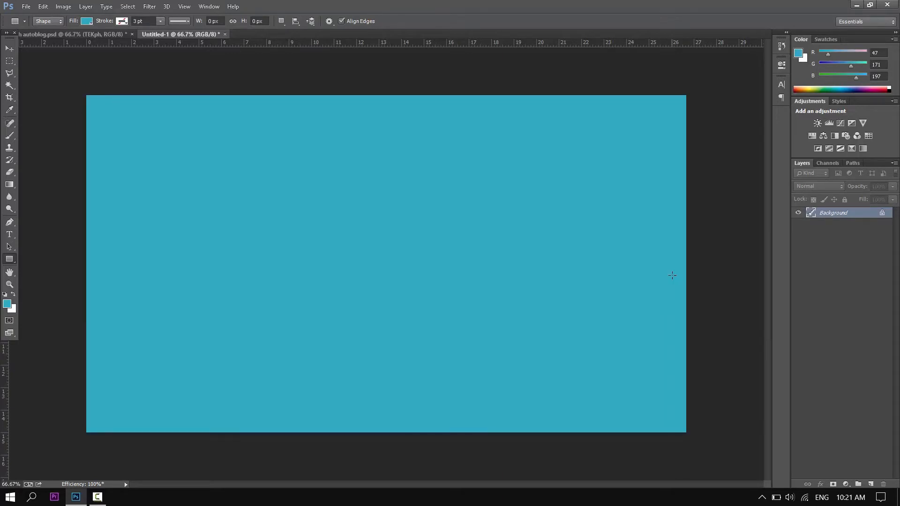
click(15, 310)
click(743, 247)
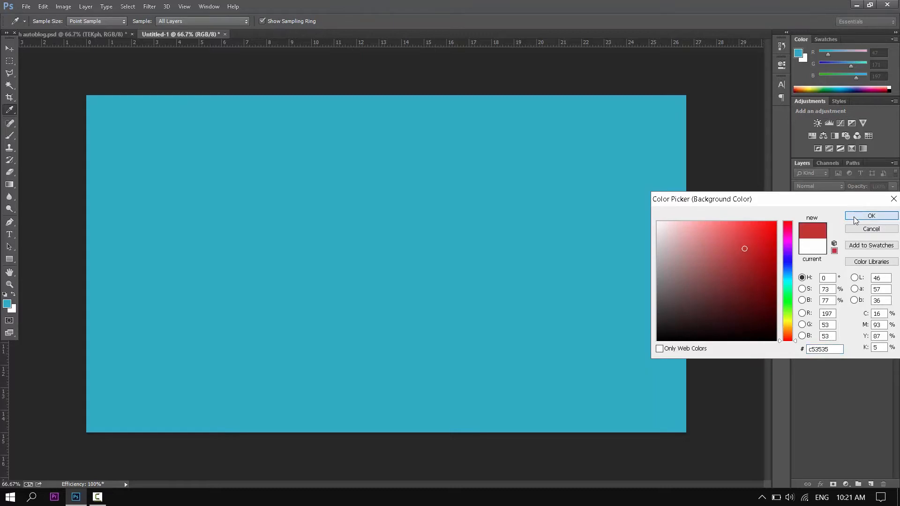
click(871, 216)
key(ctrl+BackSpace)
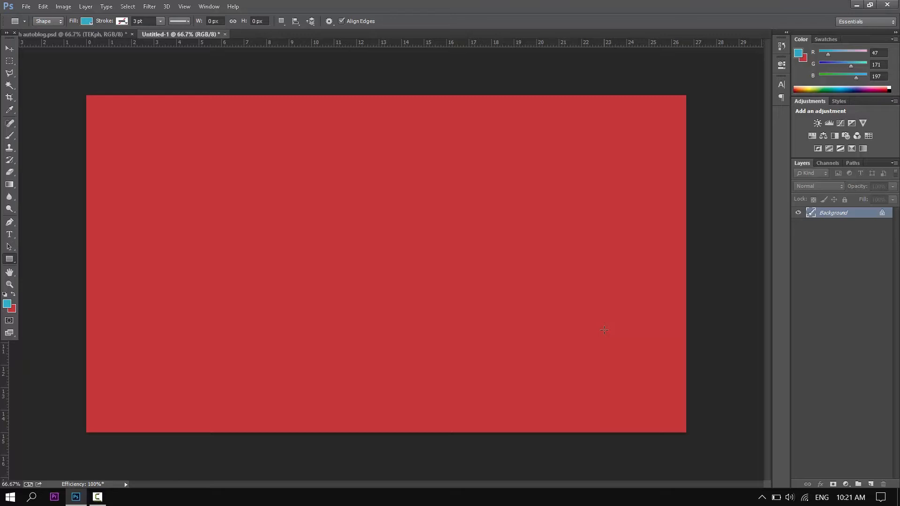
Step: Set the foreground color to black #000000 and fill the Background layer with it
click(7, 303)
text(000000)
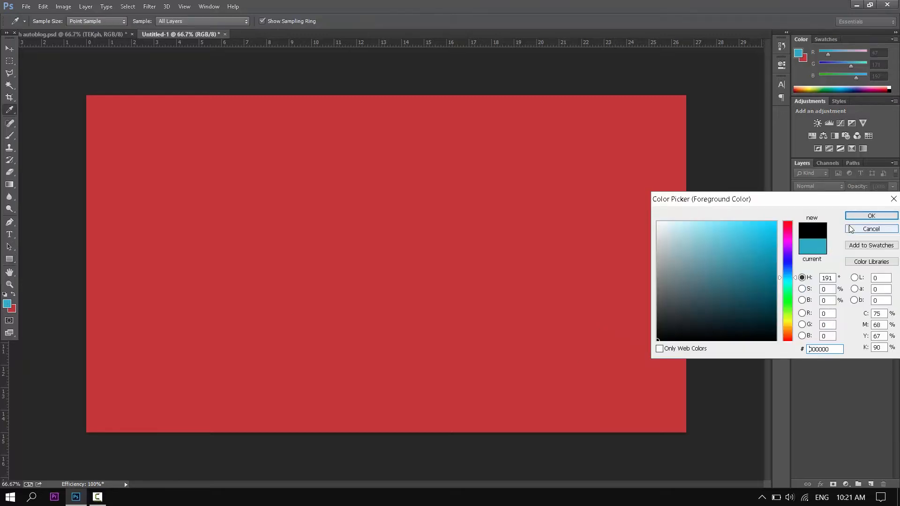
click(870, 215)
key(u)
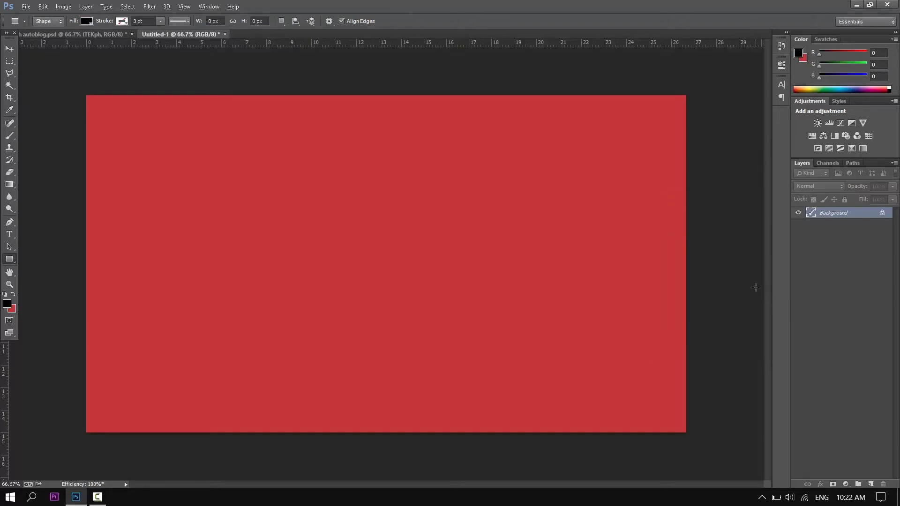
key(alt+BackSpace)
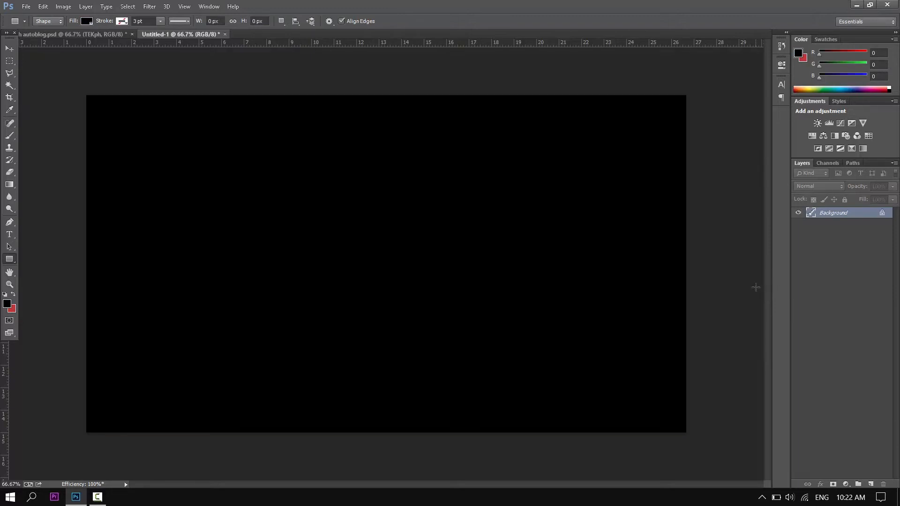
Step: Add a text layer reading "tek" near the middle of the canvas in black 154 pt bold
click(10, 236)
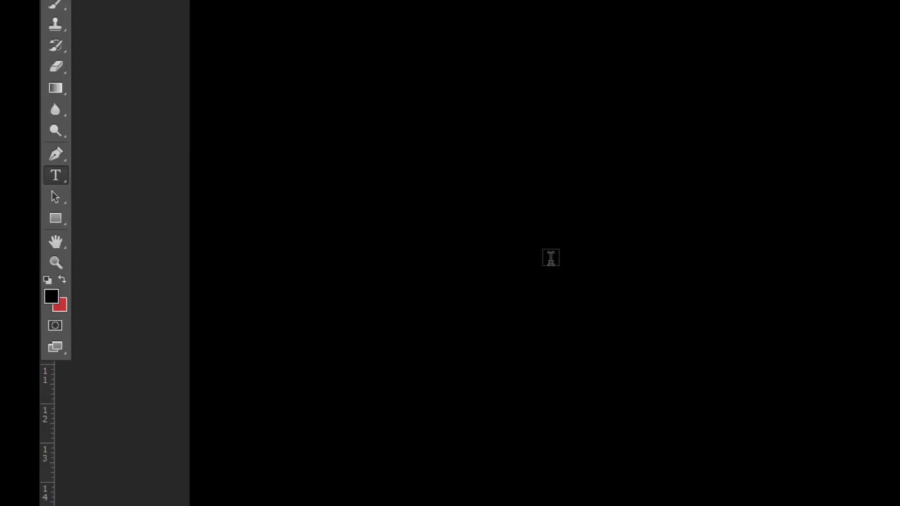
click(550, 258)
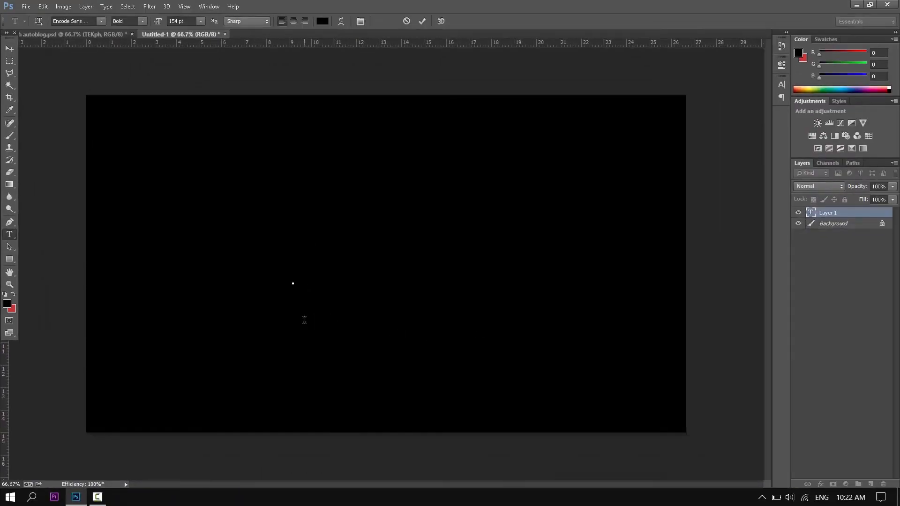
text(tek)
key(ctrl)
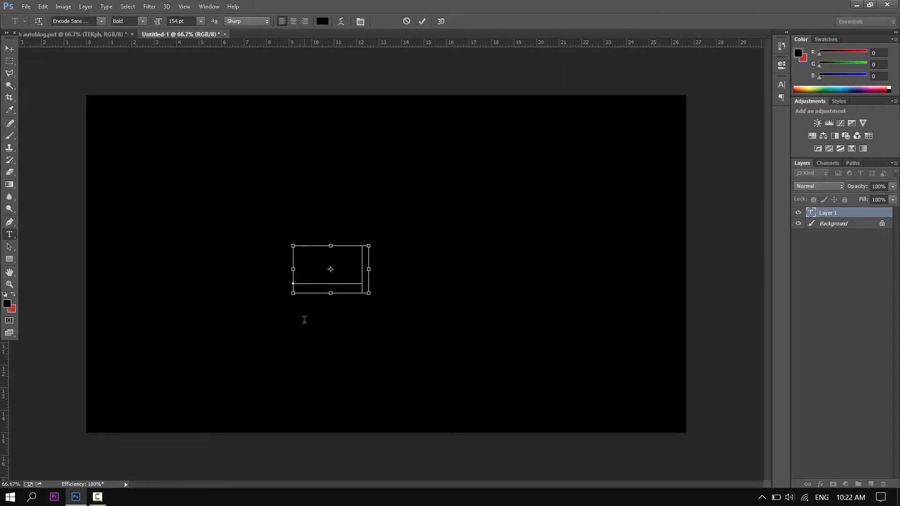
Step: Recolor the whole "tek" text white #ffffff and delete its layer
key(ctrl+a)
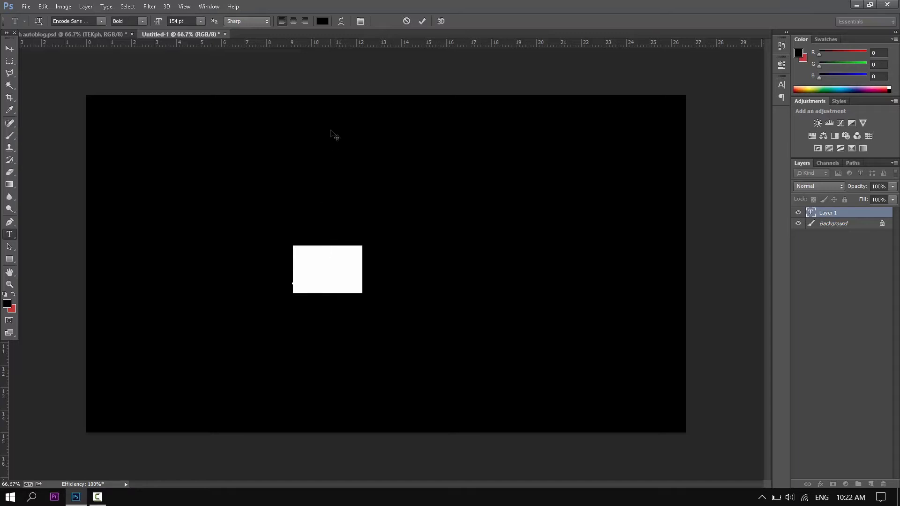
click(322, 21)
text(ffffff)
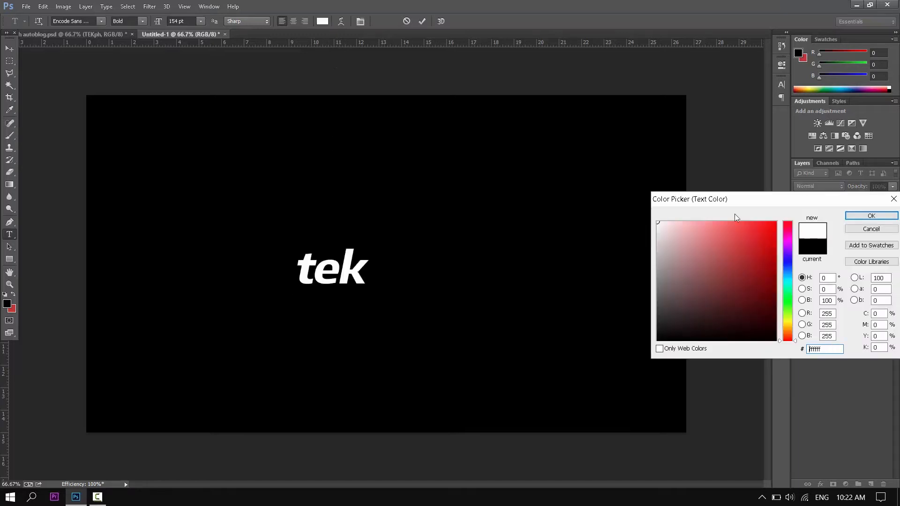
click(859, 217)
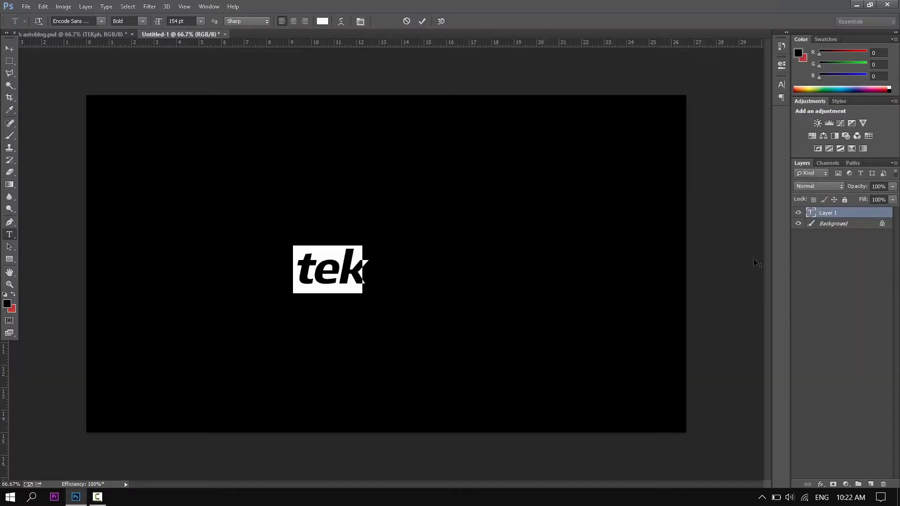
click(10, 50)
key(Delete)
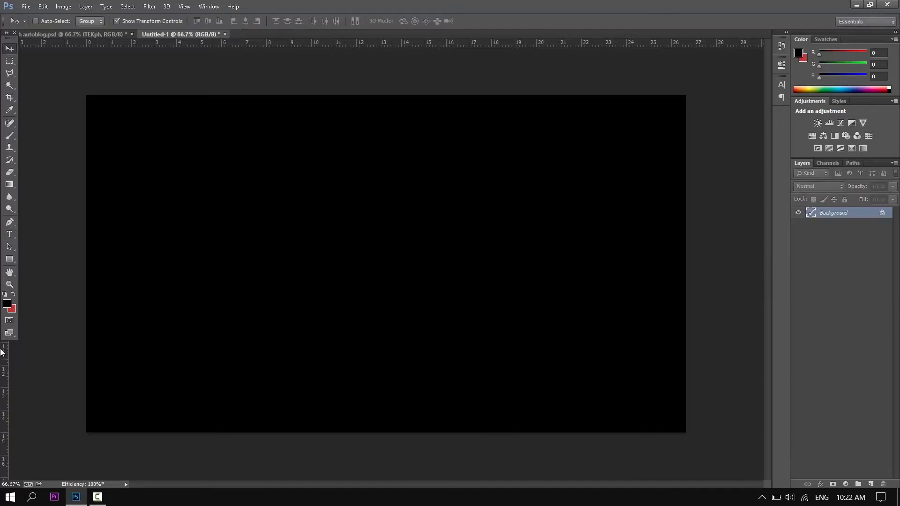
Step: Set the foreground color to white #ffffff
click(8, 307)
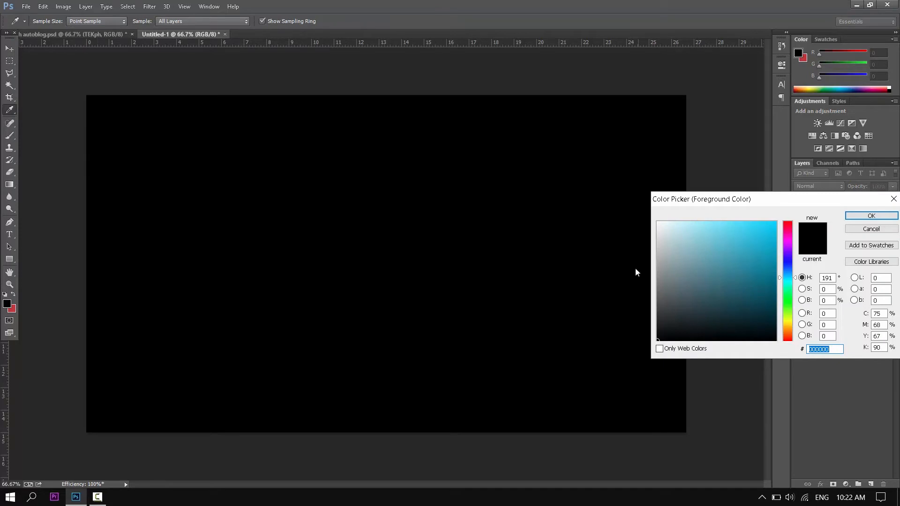
text(ffffff)
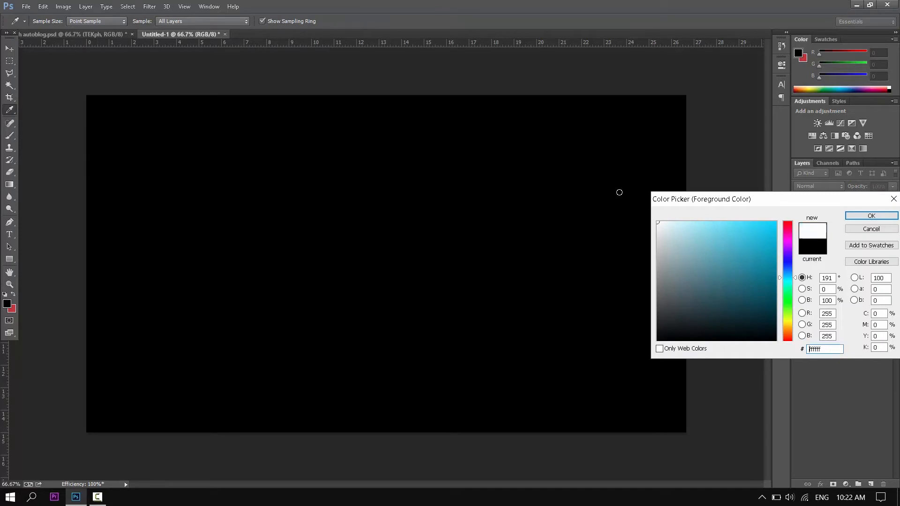
key(Return)
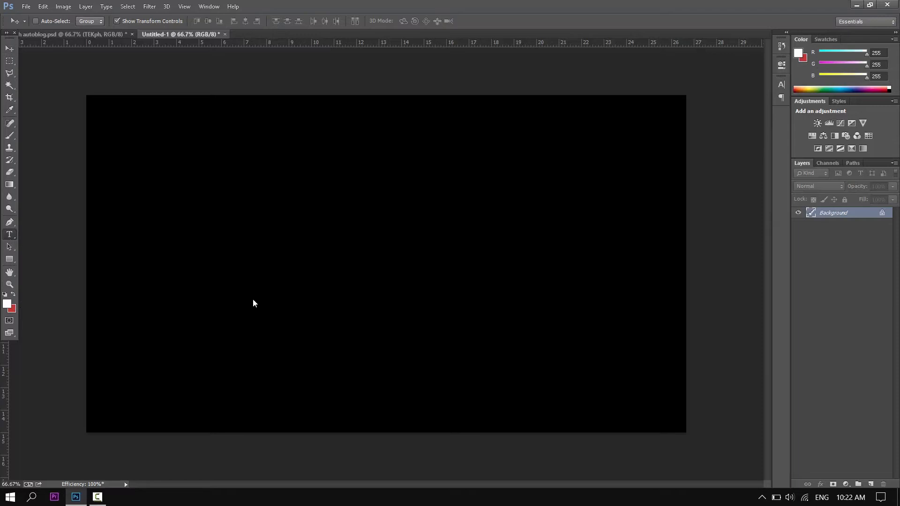
Step: Add a white 154 pt bold text layer reading "TEKph" near the middle of the canvas
click(10, 237)
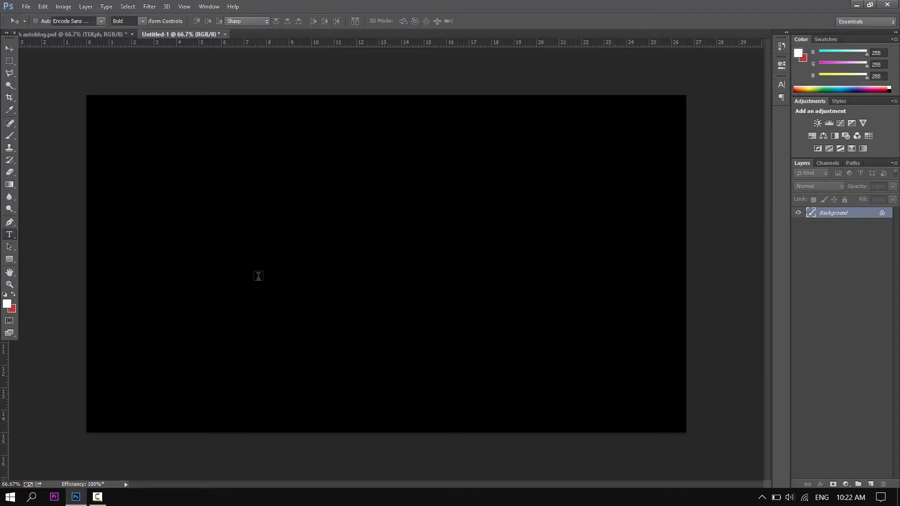
click(443, 375)
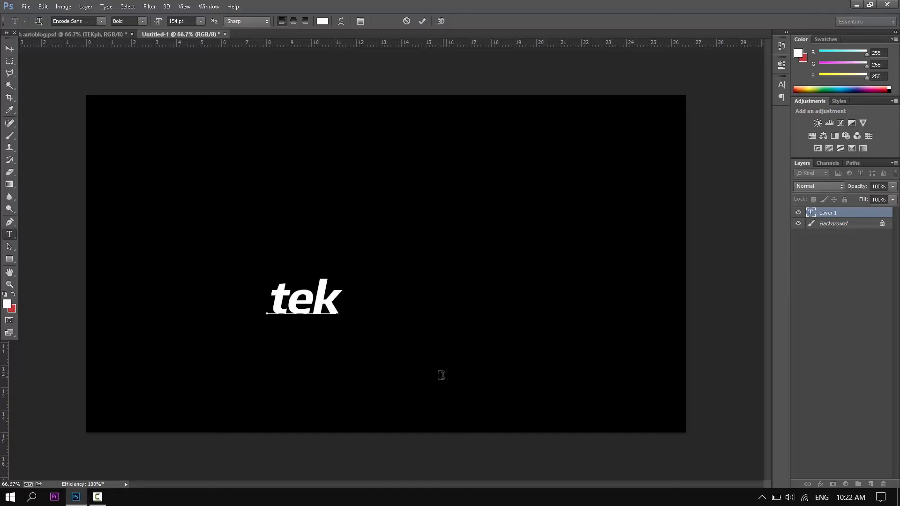
key(ctrl+a)
text(TEKph)
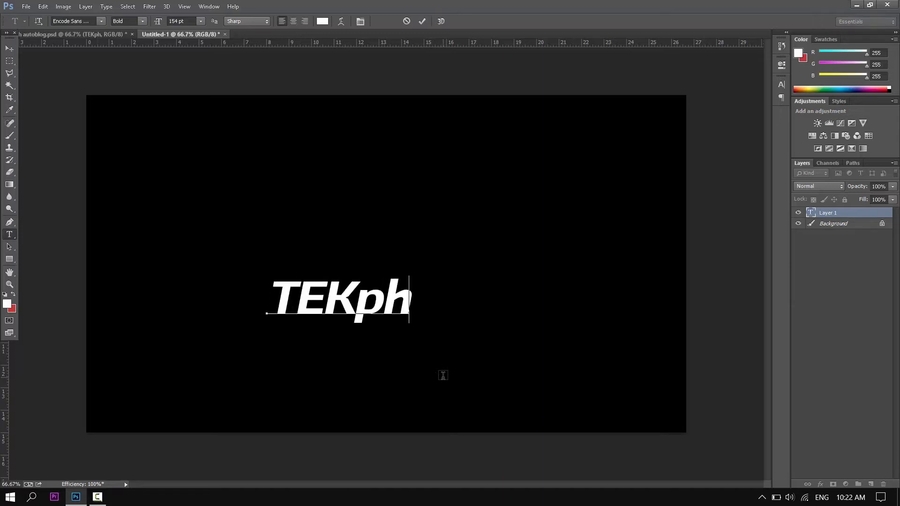
Step: Move the TEKph text slightly up and left, and duplicate its layer with the copy placed below and to the right
click(10, 55)
mouse_move(379, 298)
mouse_down()
mouse_move(368, 271)
mouse_move(378, 300)
mouse_move(370, 290)
mouse_up()
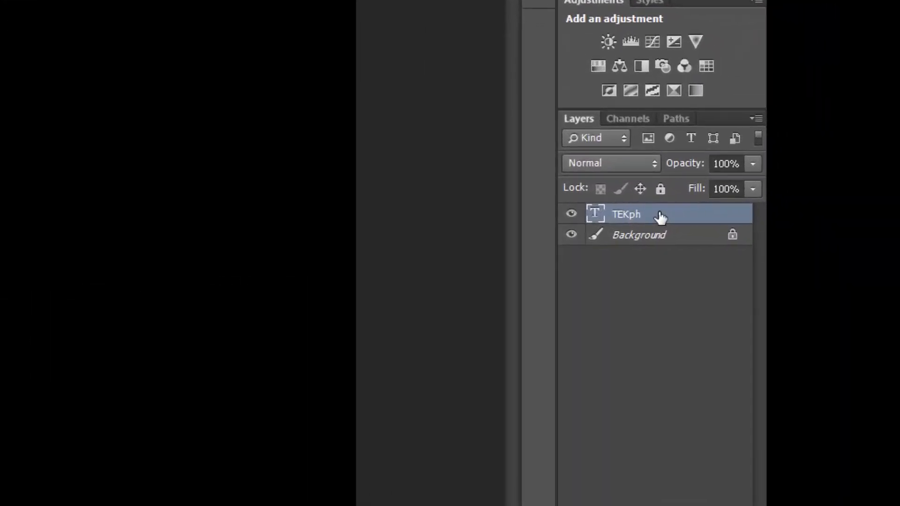
key(ctrl+j)
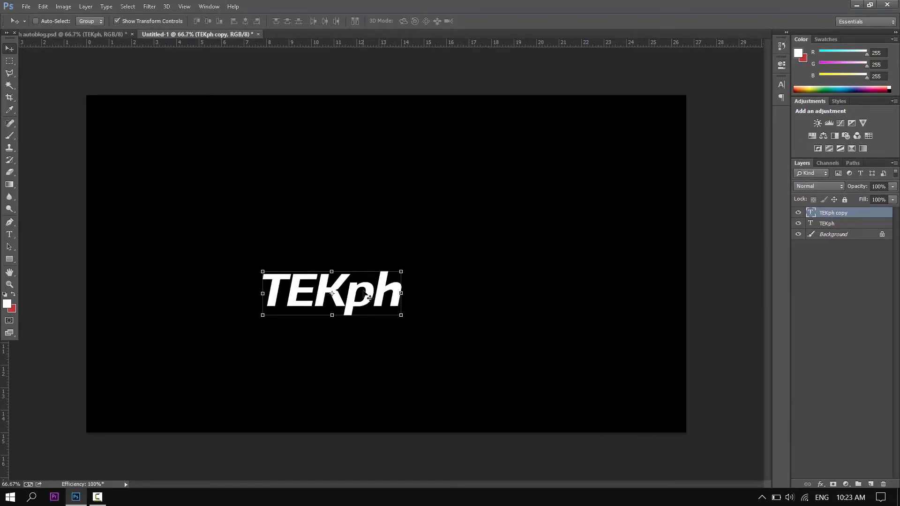
drag(370, 293, 452, 341)
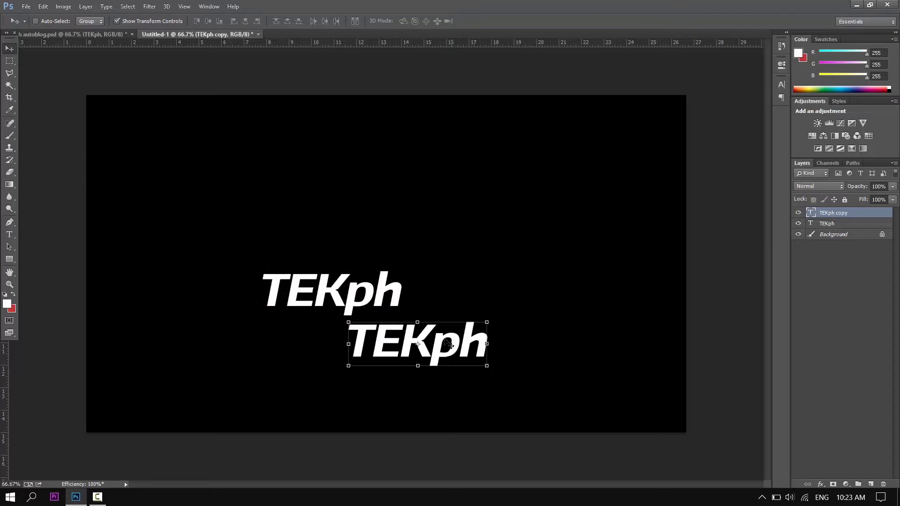
Step: Replace the text of the lower TEKph copy with "AUTOBLOG"
click(9, 236)
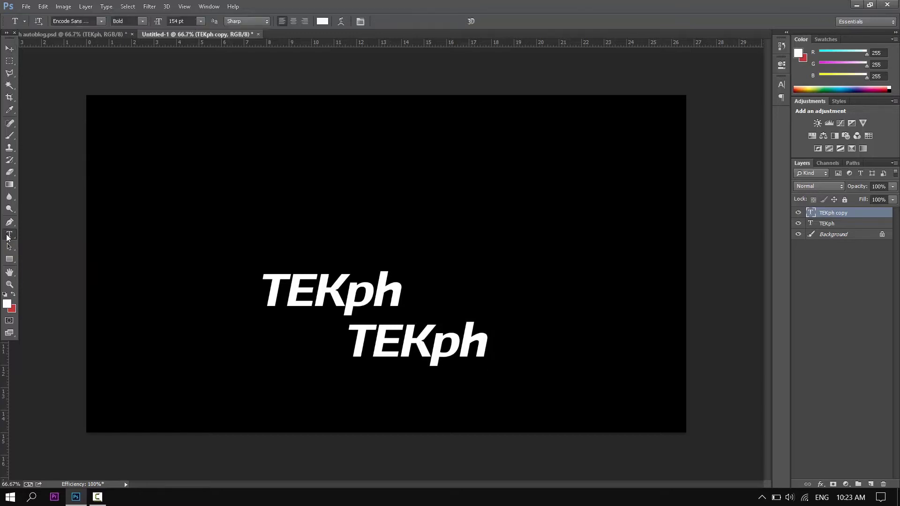
click(410, 333)
key(ctrl+a)
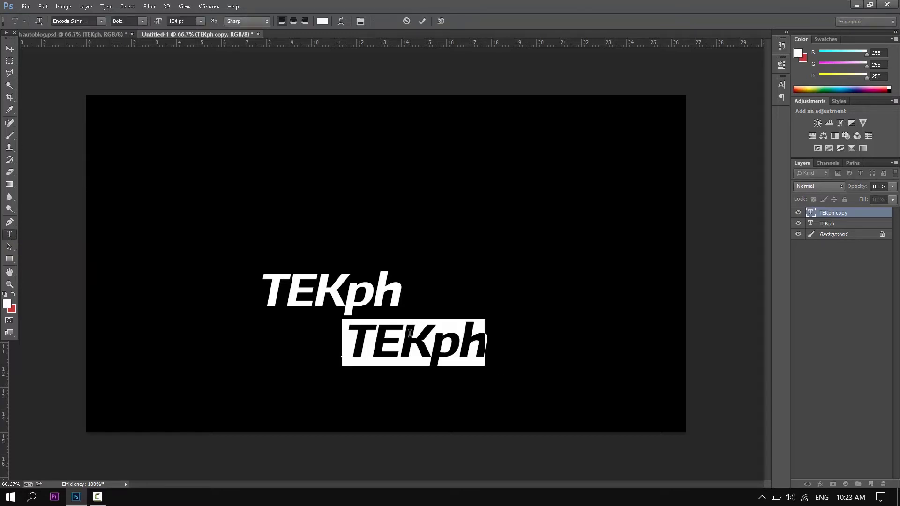
text(AUTB)
key(BackSpace)
text(OBLOG)
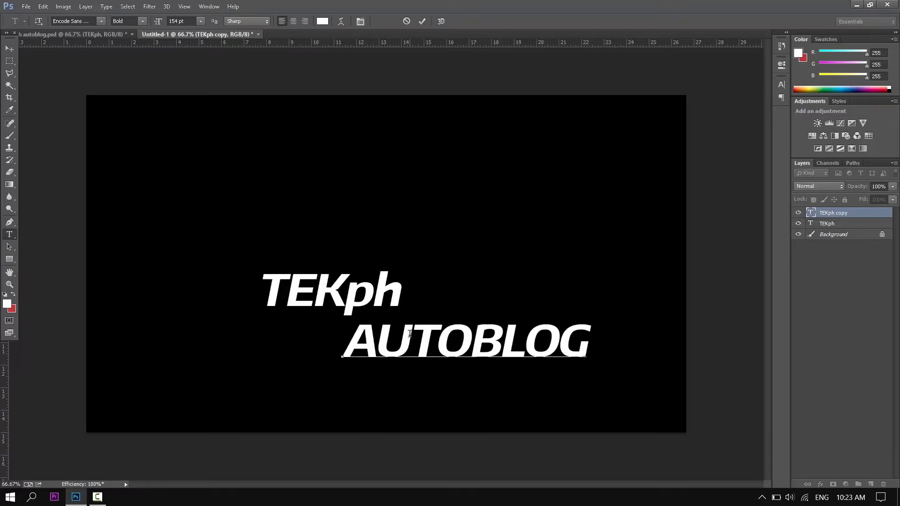
Step: Set the whole AUTOBLOG text to 120 pt with a tracking of 644 and a vertical scale of 90%
key(ctrl+a)
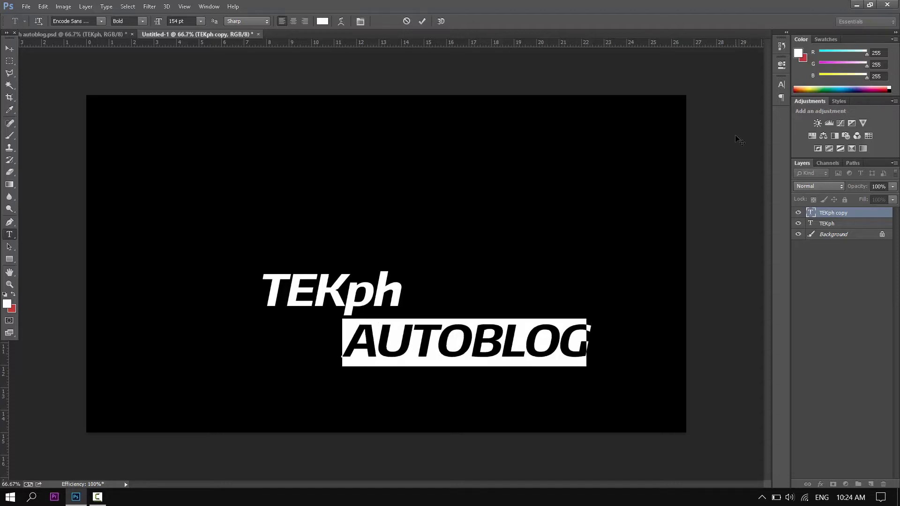
click(780, 84)
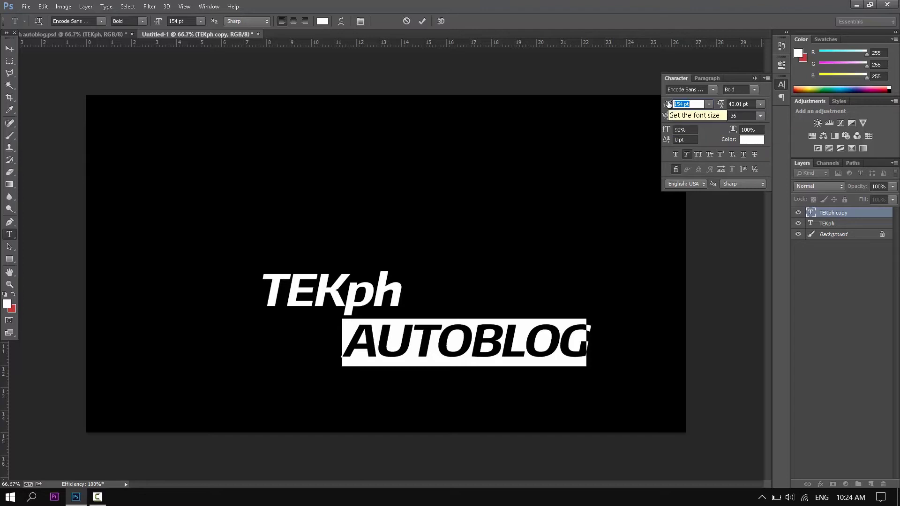
drag(667, 106, 737, 121)
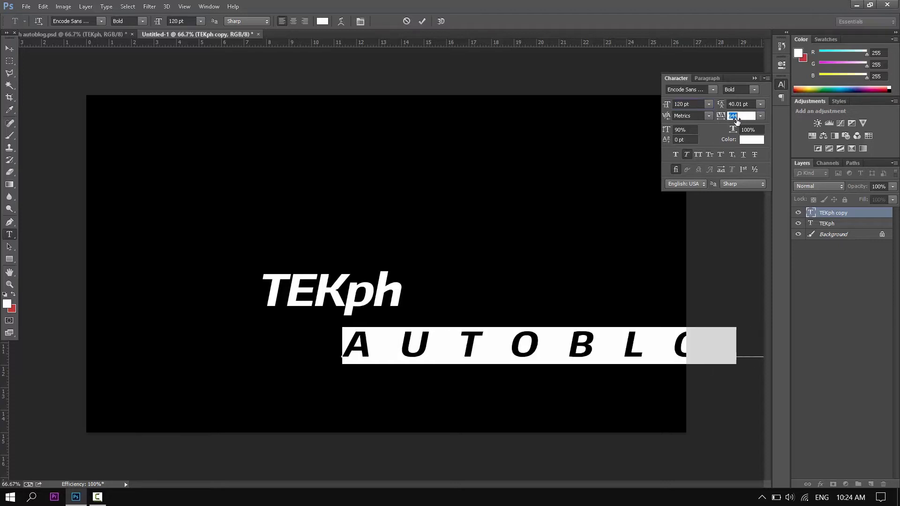
drag(666, 130, 665, 137)
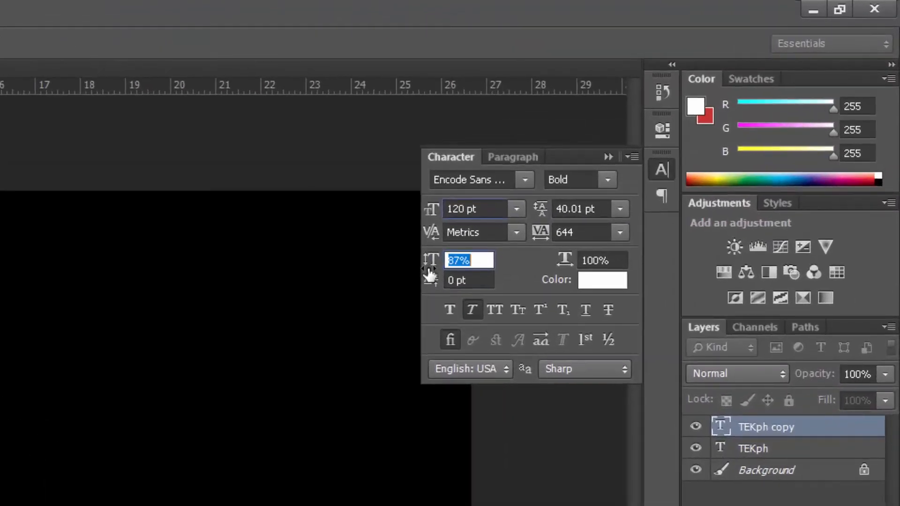
click(473, 261)
text(90)
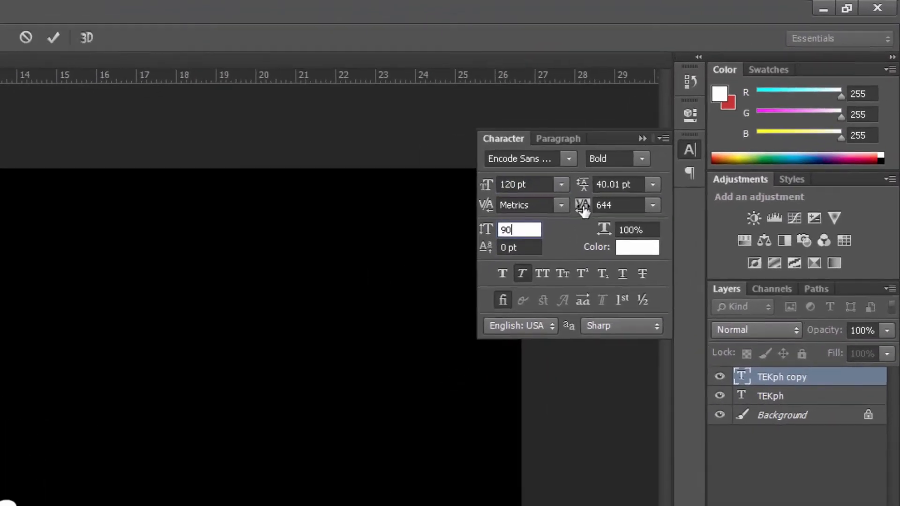
Step: Reduce the AUTOBLOG text's tracking to -36
drag(540, 235, 536, 240)
drag(671, 152, 656, 155)
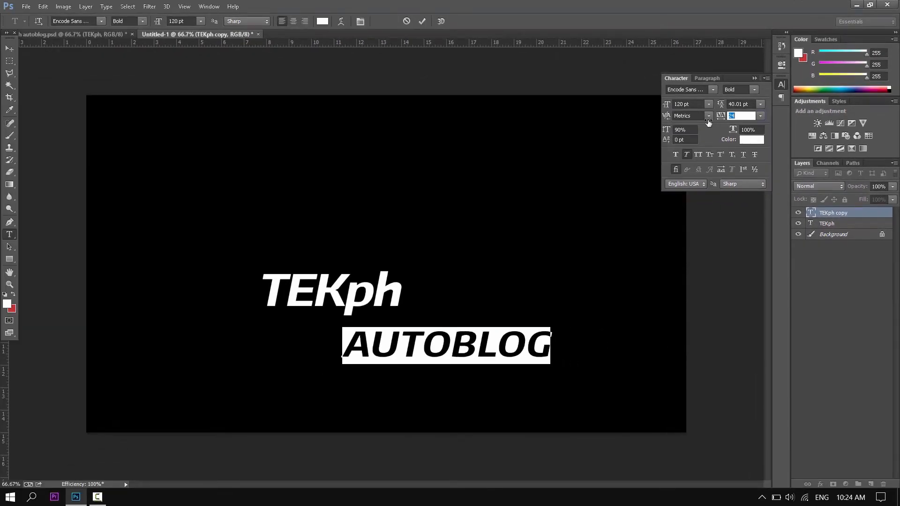
drag(708, 122, 707, 123)
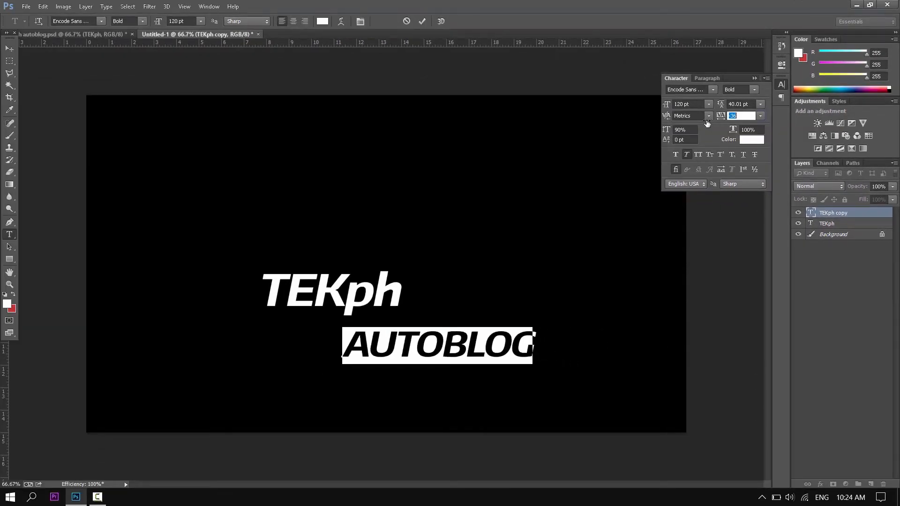
Step: Remove the faux italic style from the AUTOBLOG text and try faux bold on it
click(686, 155)
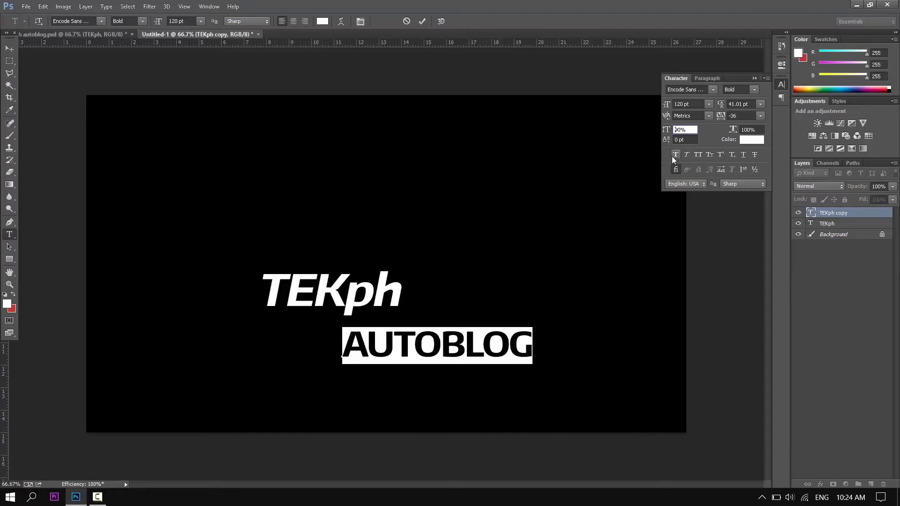
click(674, 156)
click(674, 155)
Step: Select the entire AUTOBLOG text and bring its character settings back into view
click(415, 347)
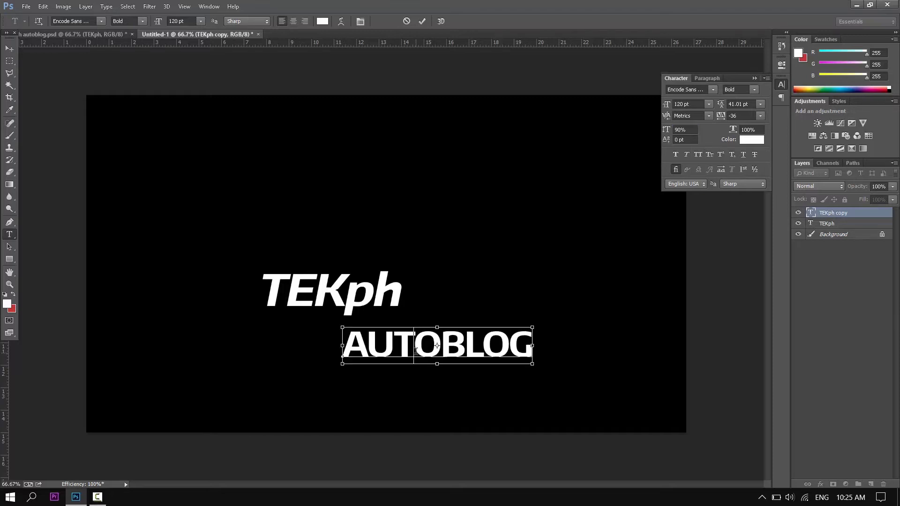
key(ctrl+a)
click(755, 79)
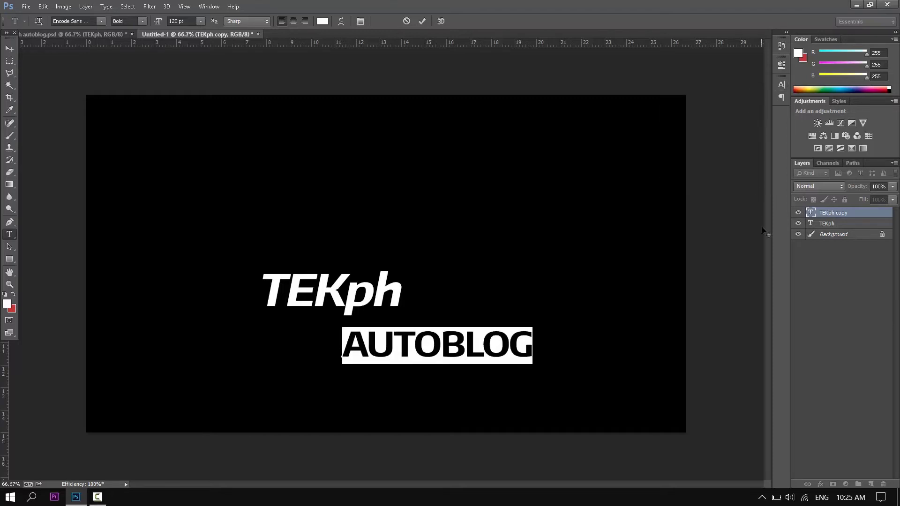
click(201, 8)
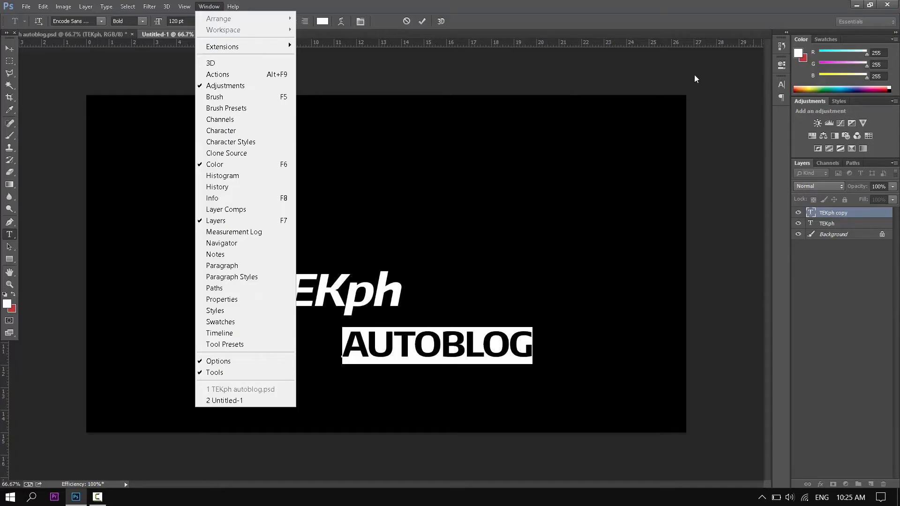
click(228, 131)
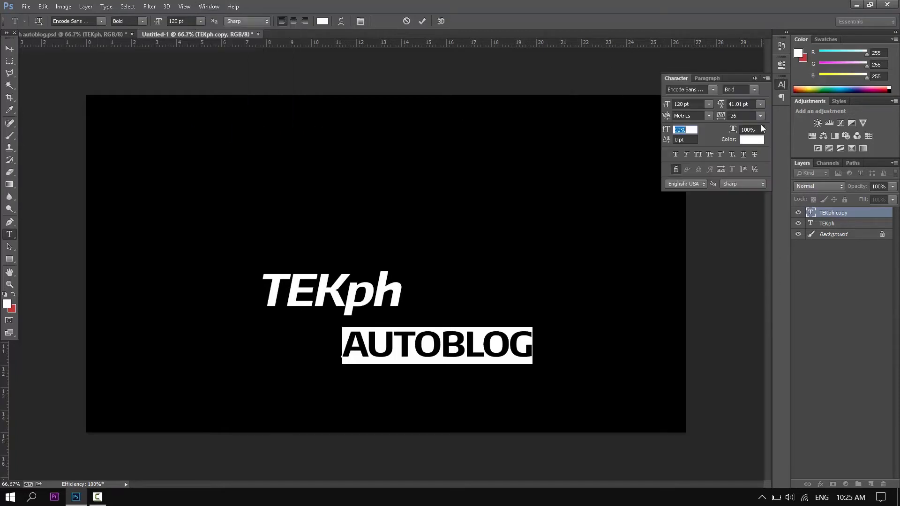
click(754, 78)
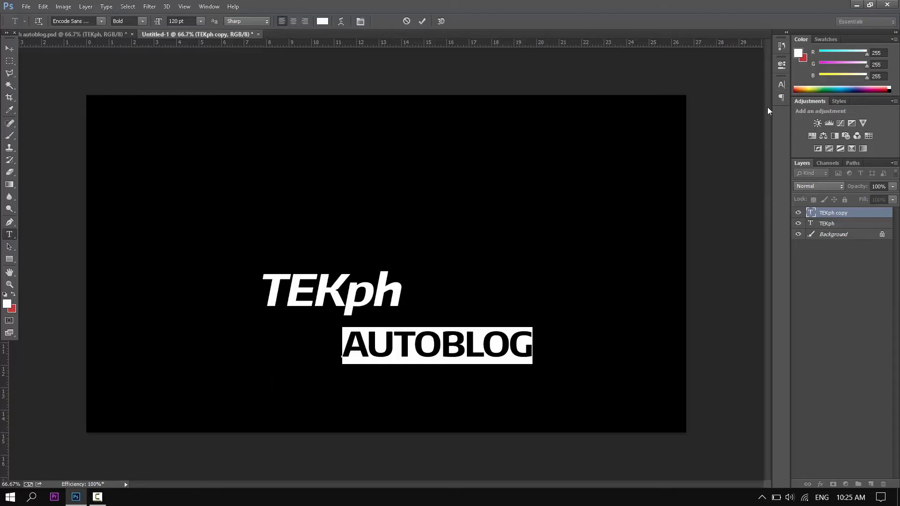
click(781, 85)
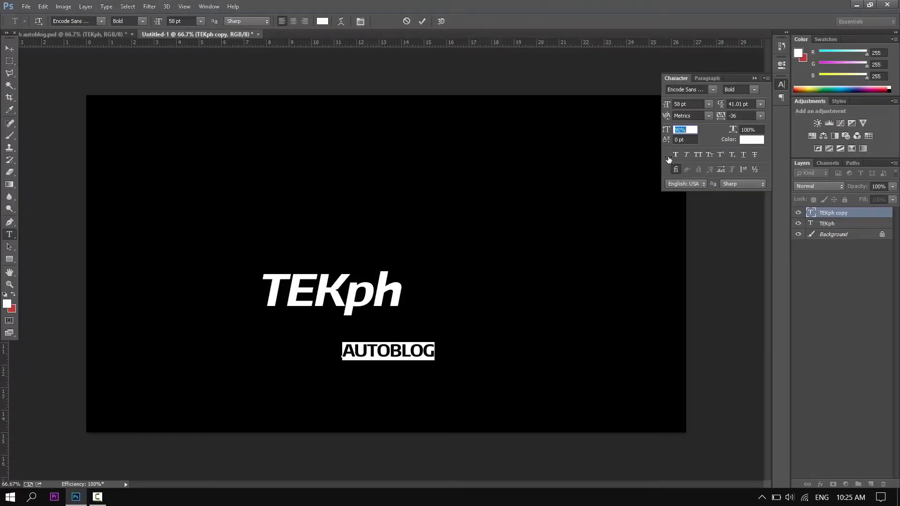
Step: Set the AUTOBLOG text to 52 pt faux italic and move it close beneath the "ph" of TEKph
drag(667, 104, 665, 106)
click(690, 155)
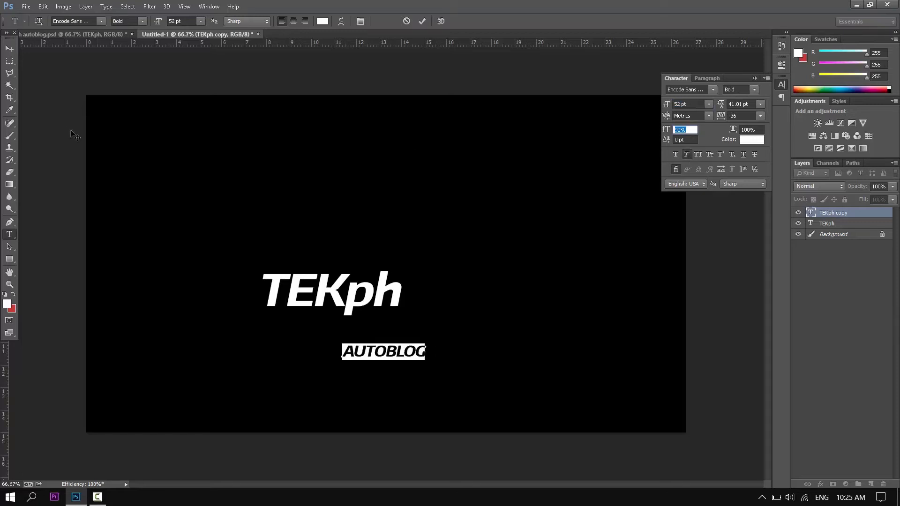
click(10, 48)
drag(402, 362, 418, 331)
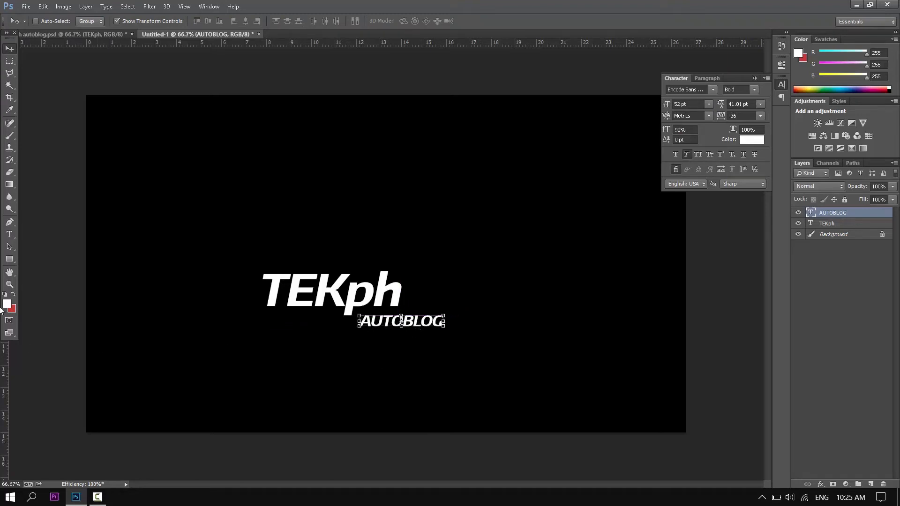
Step: Extend the AUTOBLOG text line so that it reads "AUTOBLOG | car news and reviews"
key(t)
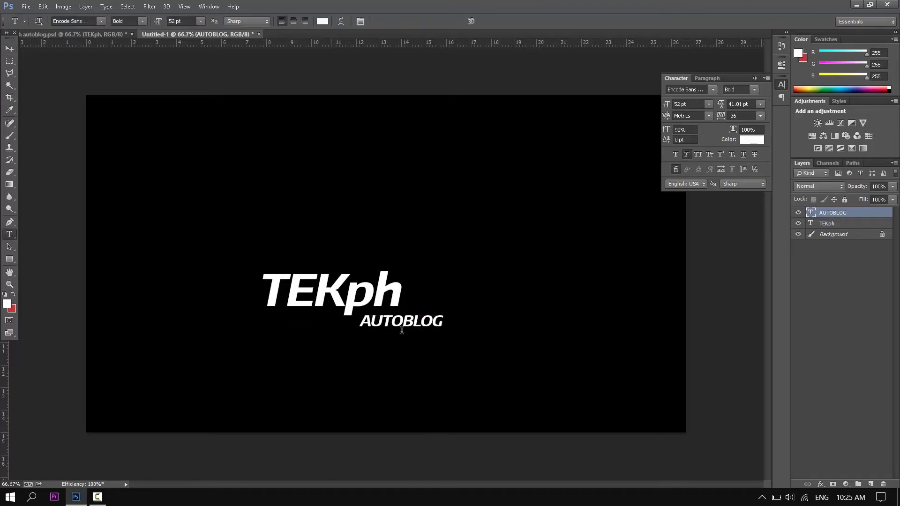
click(442, 319)
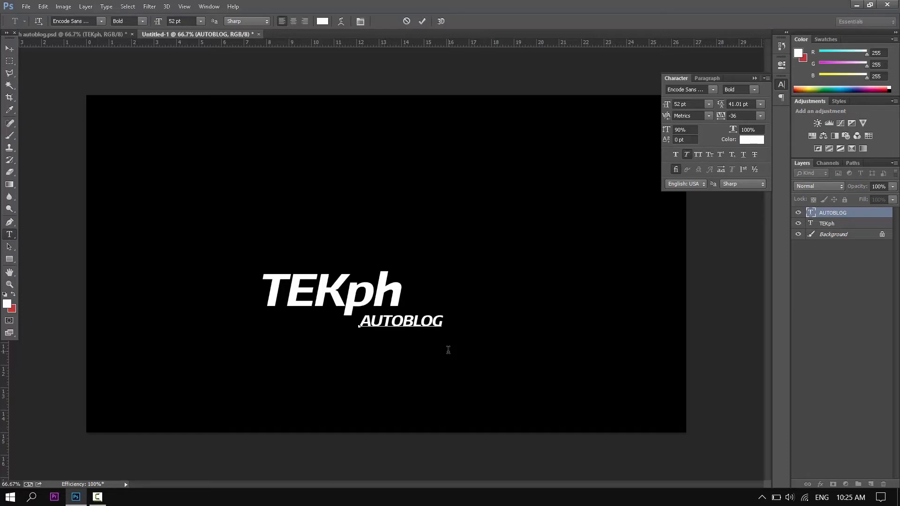
text(I)
text( car)
text( news and )
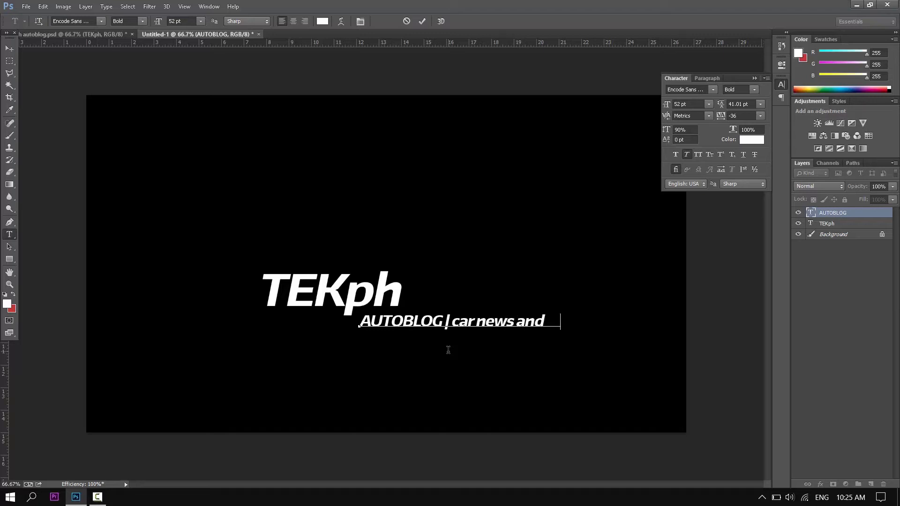
text(reviews)
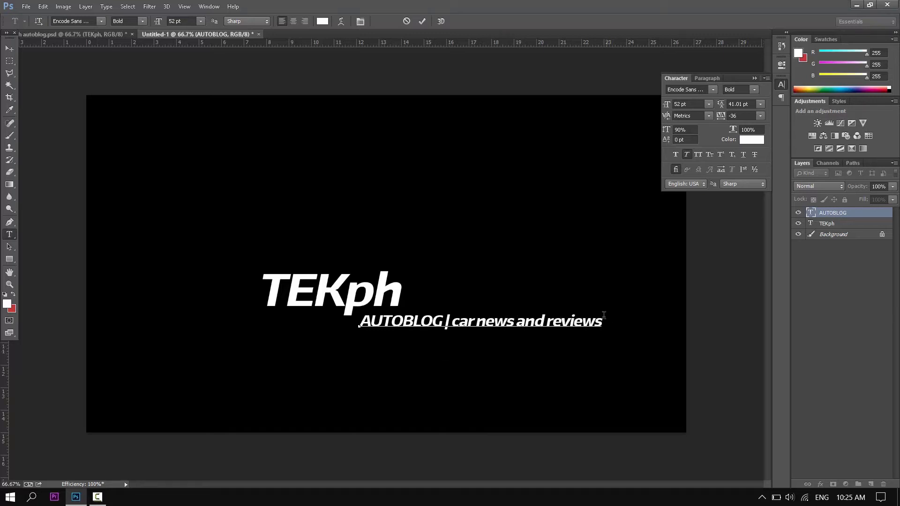
Step: Reduce only the words "car news and reviews" to 35 pt and commit the text
drag(604, 321, 450, 332)
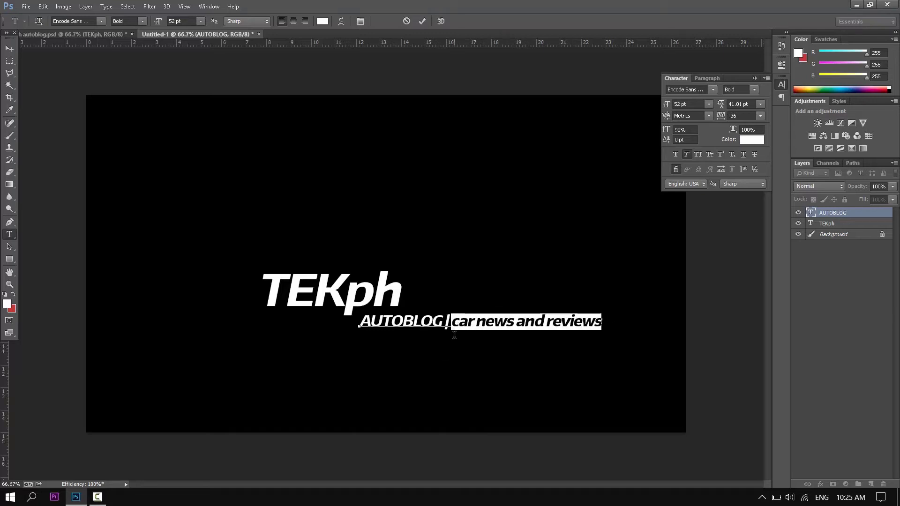
drag(667, 106, 659, 108)
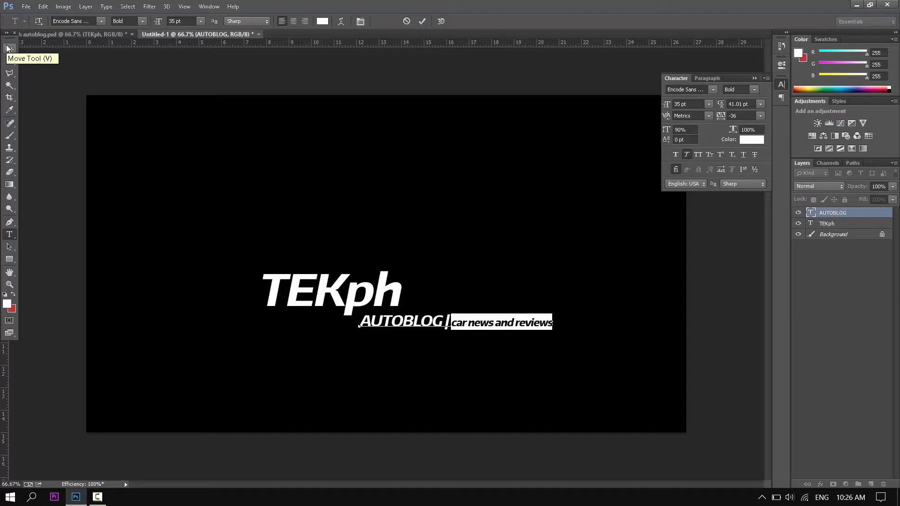
click(7, 48)
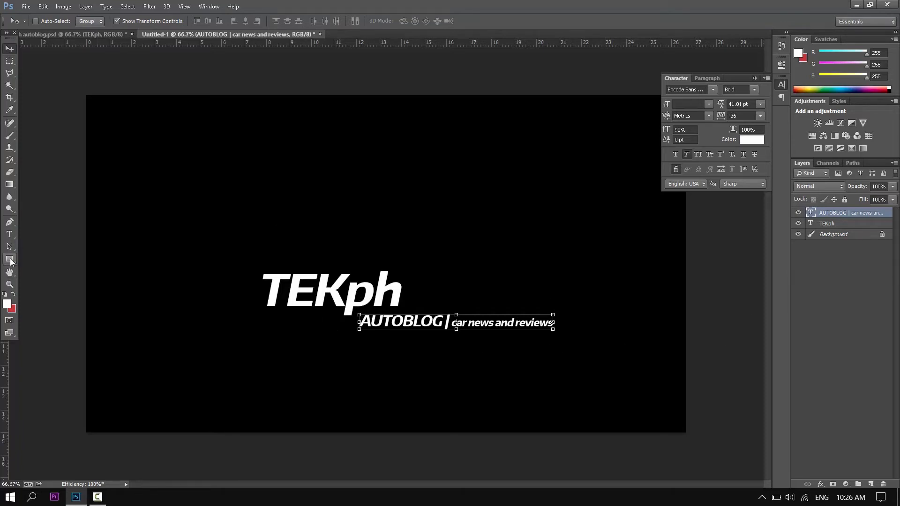
Step: Switch from the Rectangle tool to the Line tool and dismiss the low-battery notice
click(10, 260)
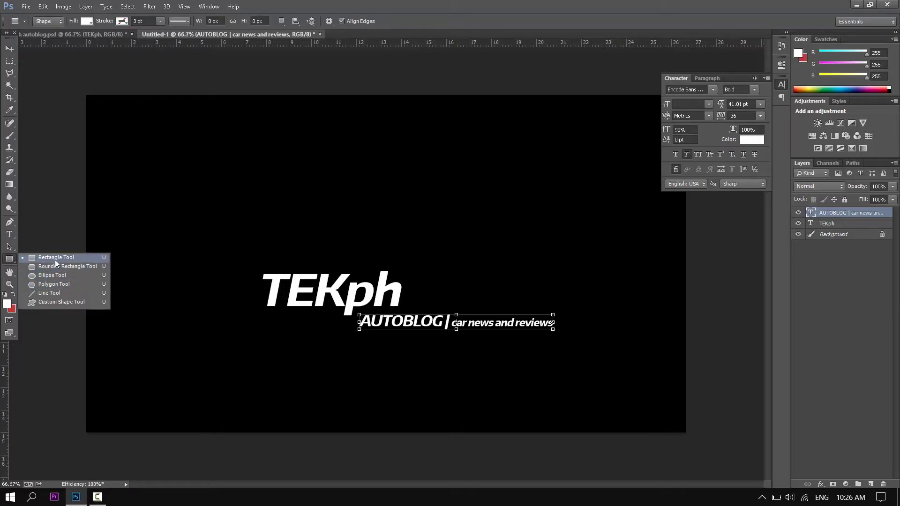
click(49, 293)
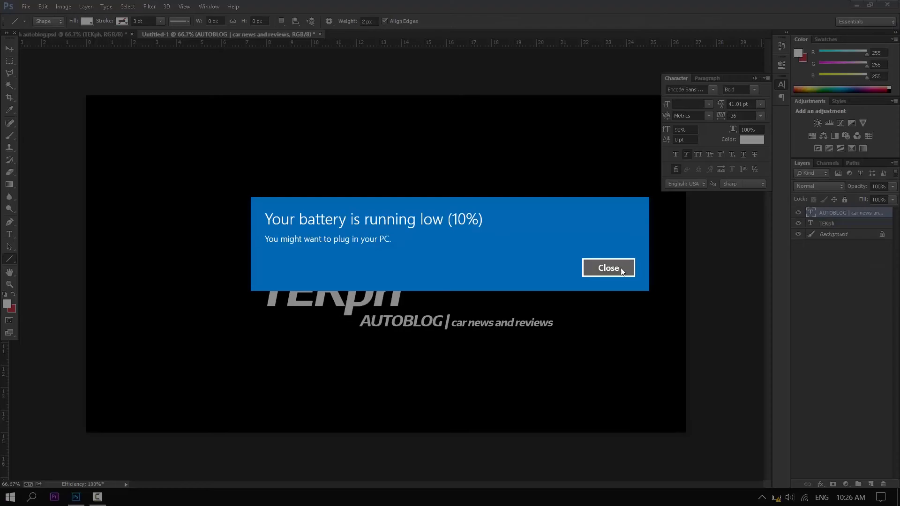
click(624, 268)
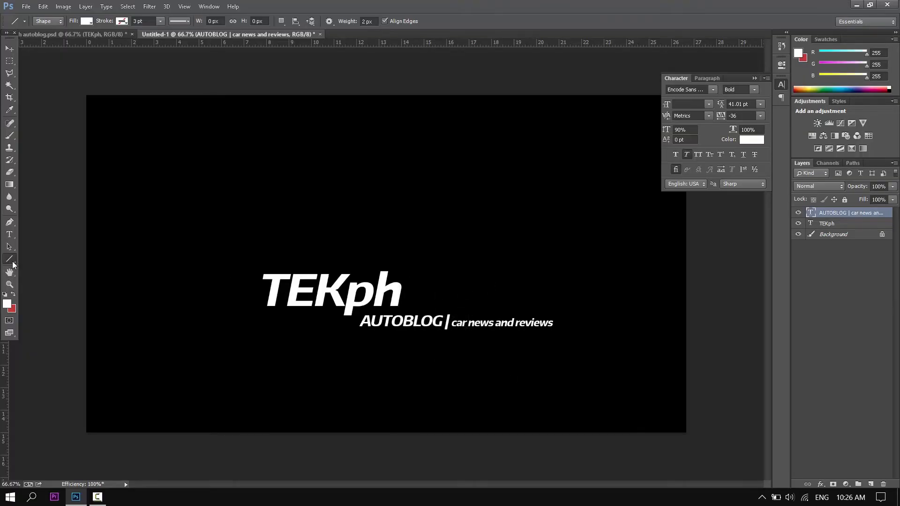
right_click(11, 261)
click(35, 294)
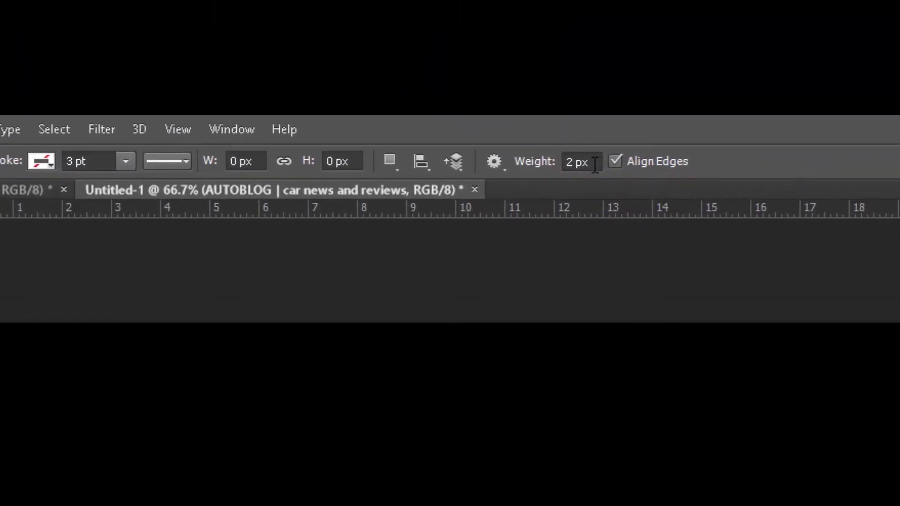
Step: Try a 20 px thick horizontal line between TEKph and AUTOBLOG, starting outside the canvas's left edge, and undo it
click(594, 165)
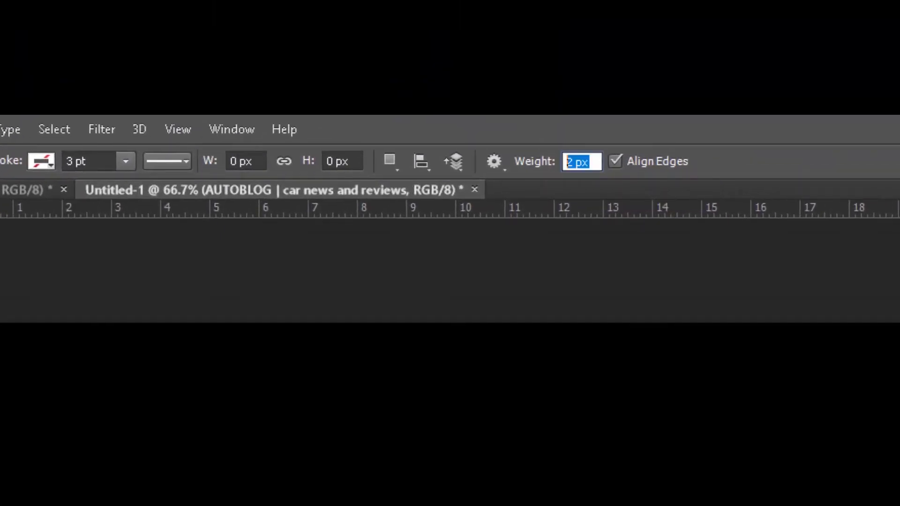
text(20)
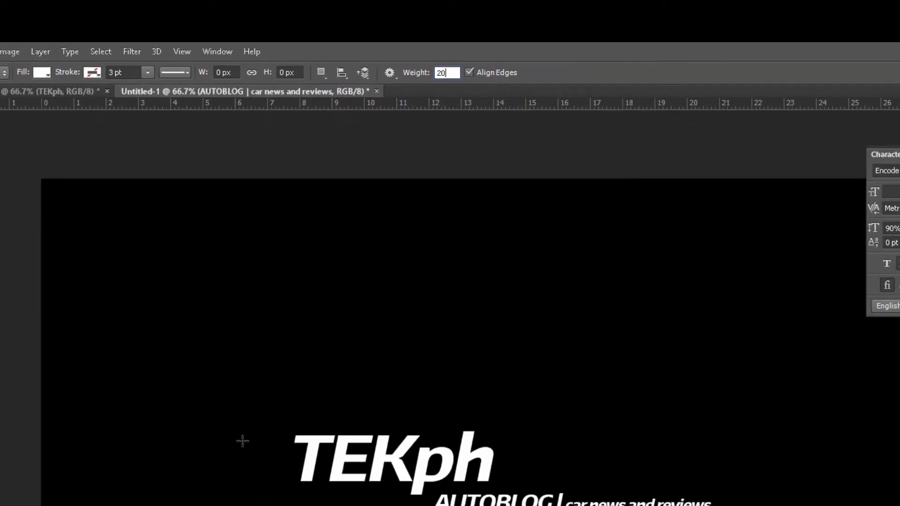
drag(73, 313, 449, 313)
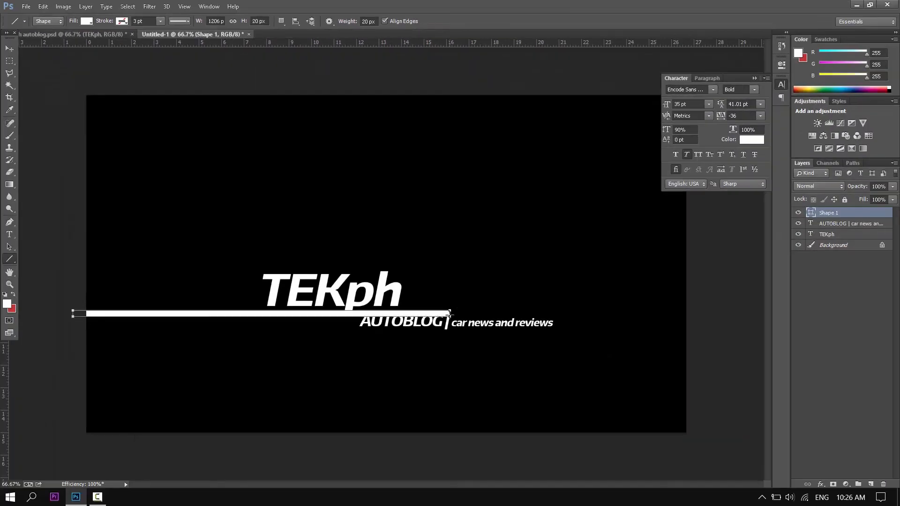
key(ctrl+z)
Step: Set the line weight to 2 px, try a thin horizontal line beneath TEKph, and undo that line
drag(376, 21, 317, 26)
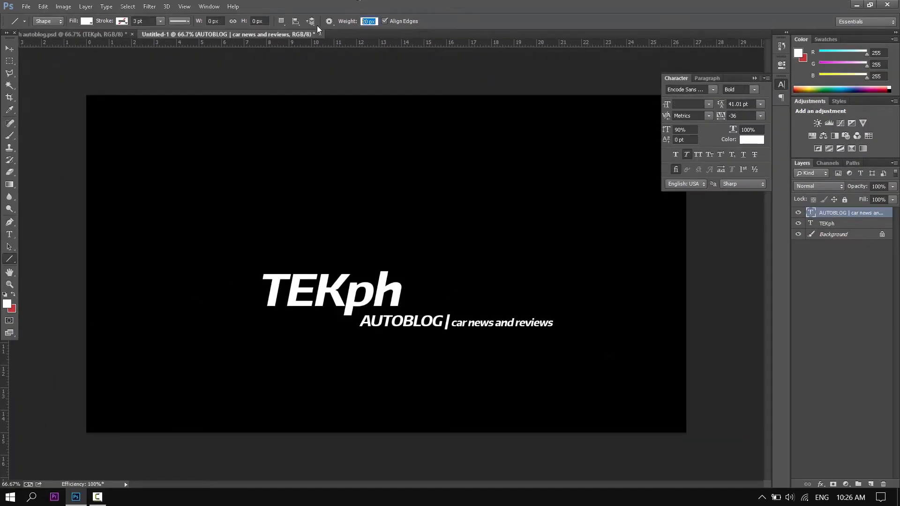
text(2)
drag(77, 317, 423, 316)
key(ctrl+z)
Step: Set the foreground colour to dark red with RGB values 182, 13, 13
click(7, 304)
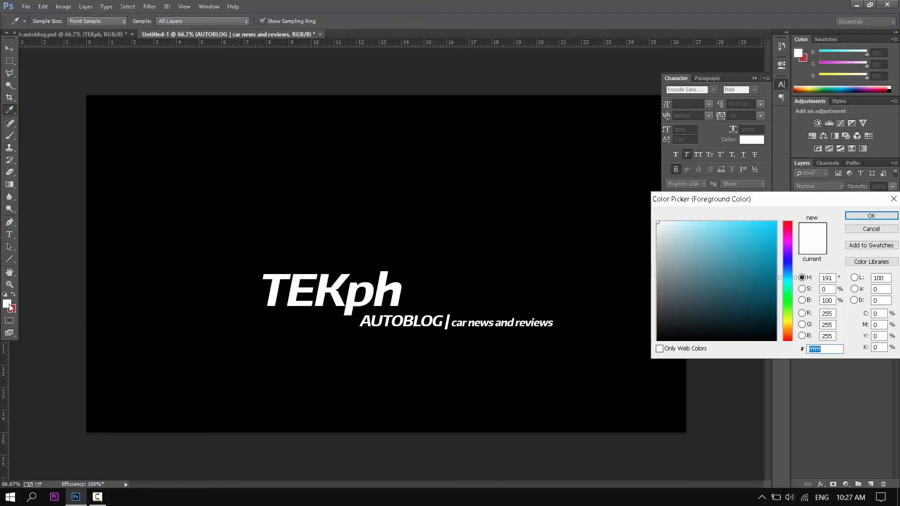
click(787, 227)
click(765, 235)
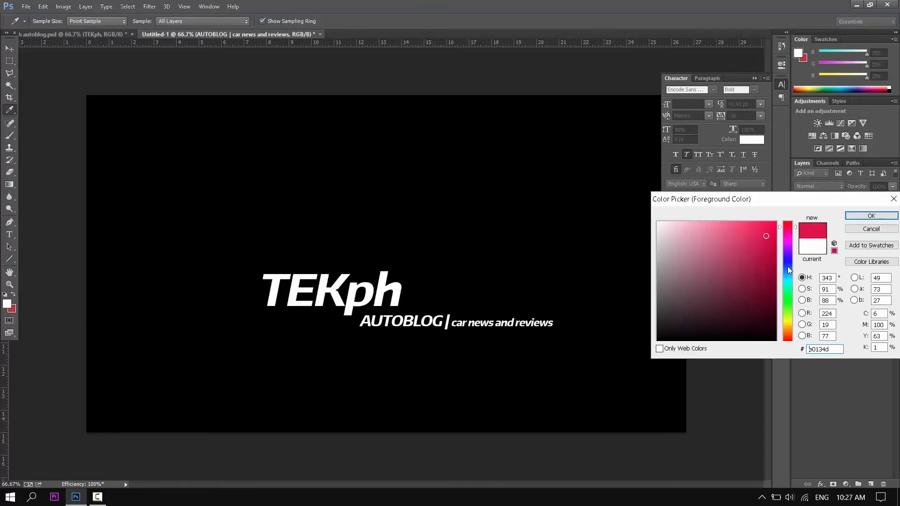
click(789, 333)
click(773, 234)
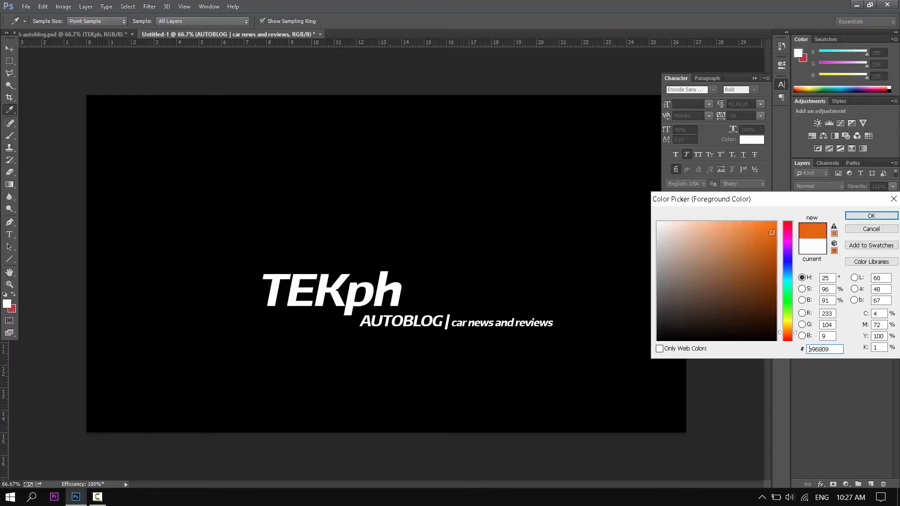
click(788, 225)
click(787, 331)
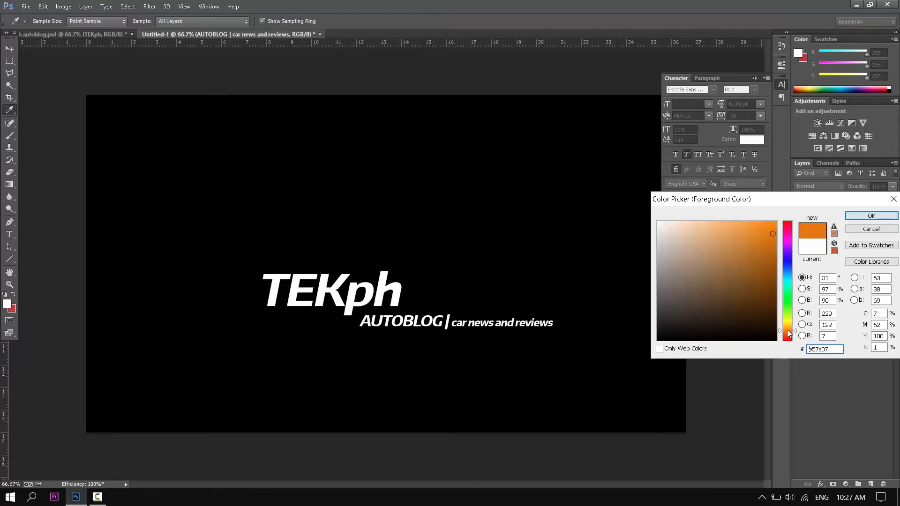
drag(784, 330, 785, 343)
drag(770, 280, 769, 259)
click(871, 216)
Step: Draw a red horizontal line about 913 px long from just before TEKph's "p" stem to beyond the canvas's left edge
key(u)
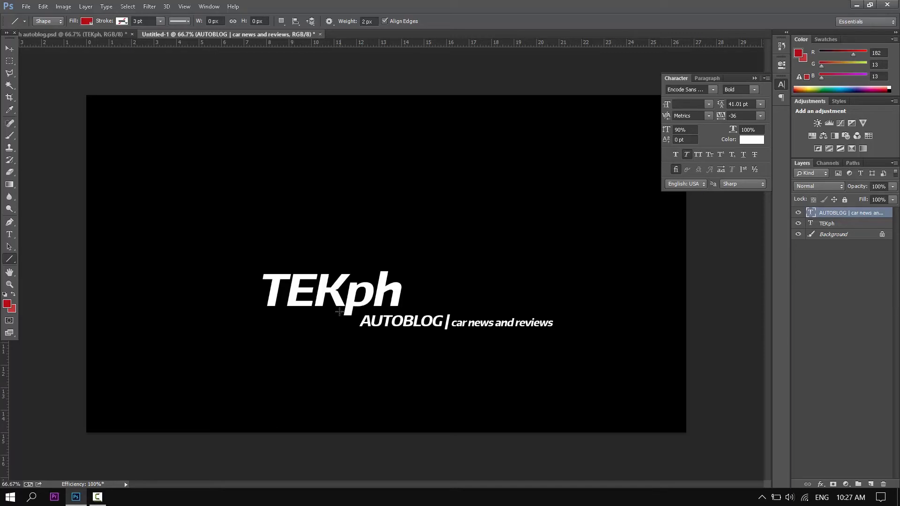
drag(339, 311, 54, 312)
Step: Try a second red line from after the "p" stem to beyond the canvas's right edge, and undo it
drag(359, 312, 698, 312)
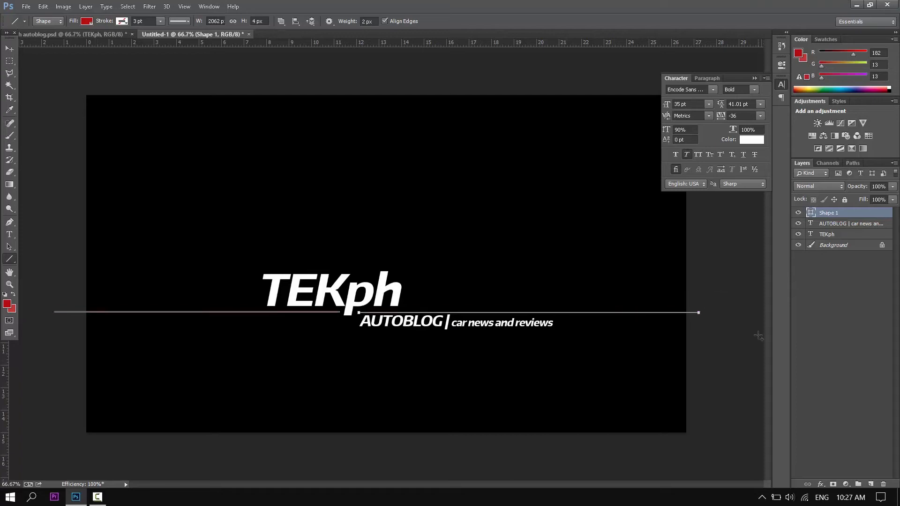
click(847, 225)
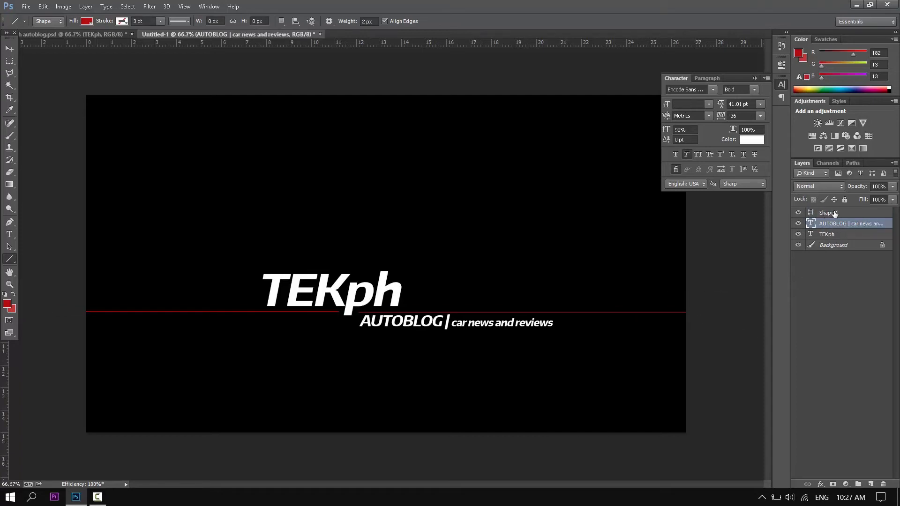
click(834, 214)
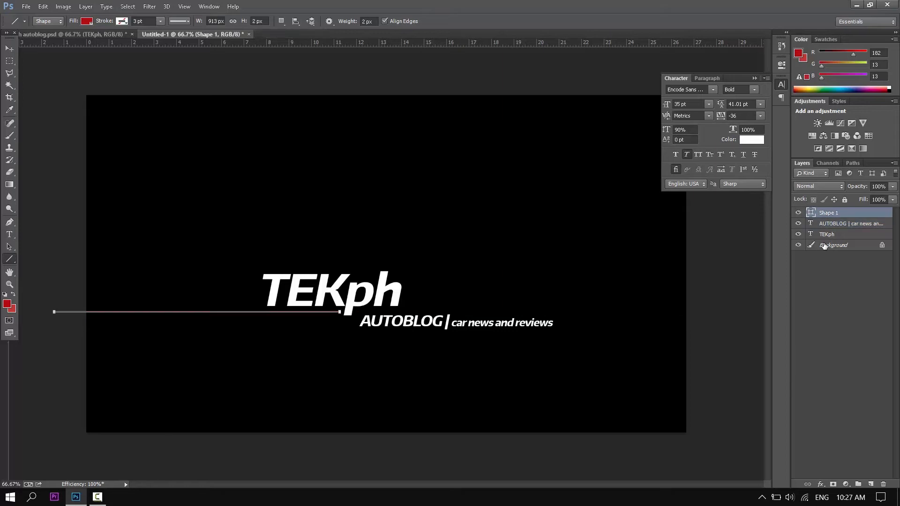
Step: Duplicate the red line's layer and move the copy horizontally to the right side of the logo, extending past the canvas edge
key(ctrl+j)
click(7, 49)
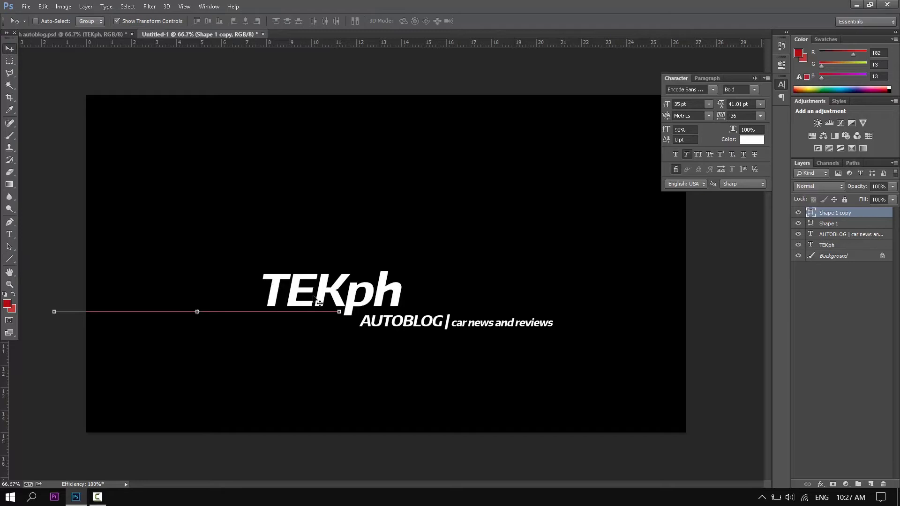
key(ctrl+t)
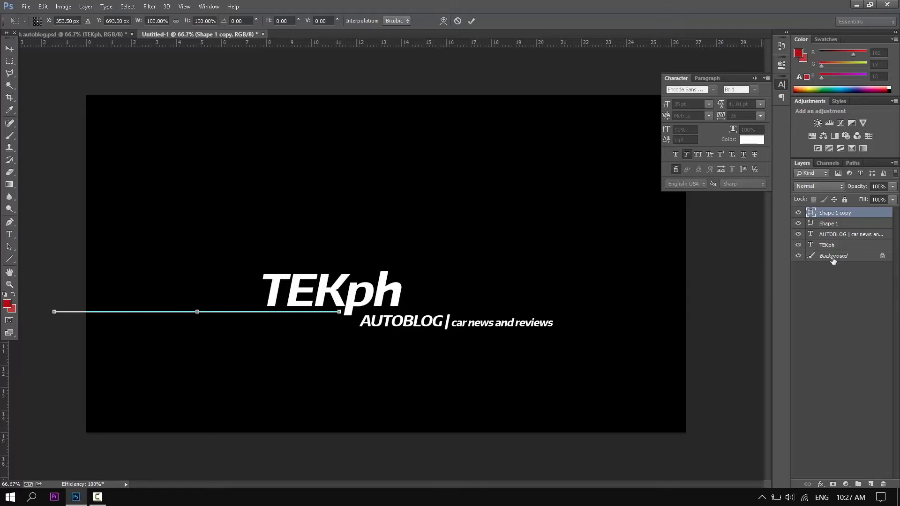
key(Return)
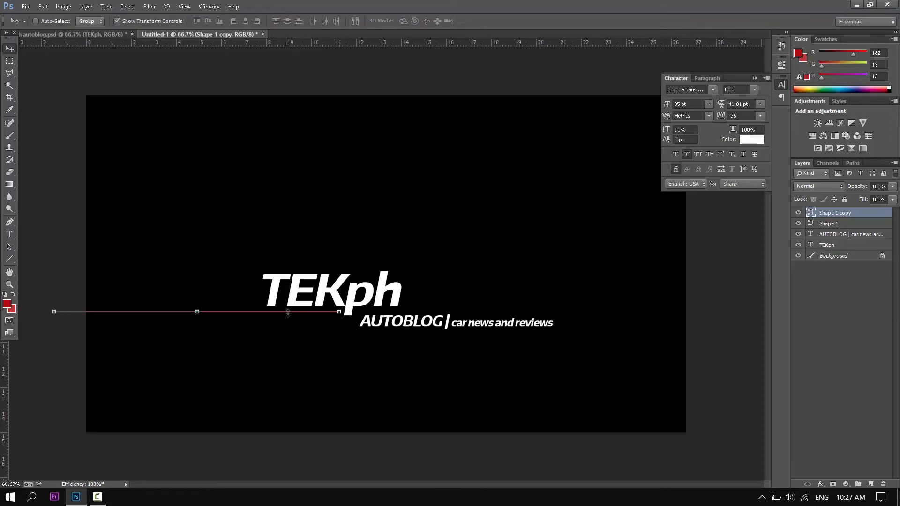
drag(291, 317, 688, 317)
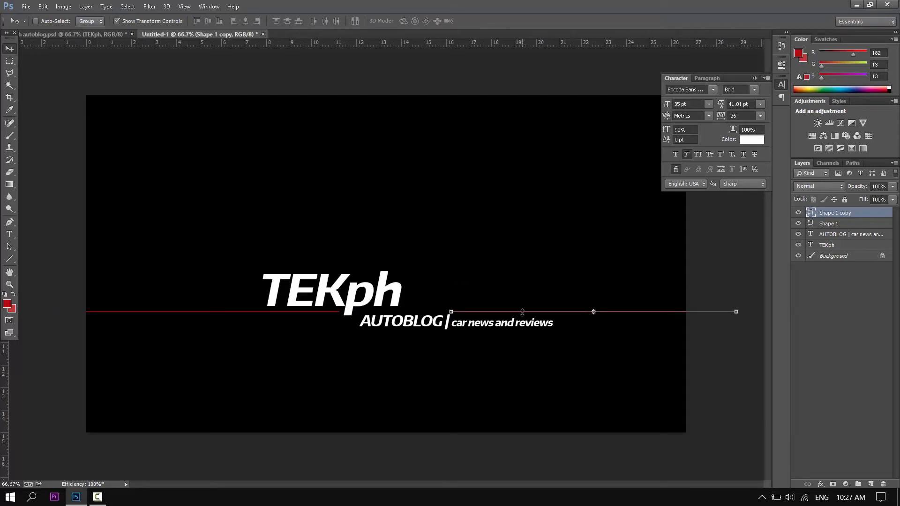
Step: Move the copied red line left to start just after TEKph's "p" stem, and extend its outer end beyond the canvas's right edge
drag(522, 311, 466, 316)
key(shift+Left)
key(shift+Left)
key(shift+Left)
key(shift+Left)
key(shift+Left)
key(shift+Left)
key(shift+Left)
key(shift+Left)
key(shift+Left)
key(shift+Left)
key(shift+Left)
drag(646, 312, 713, 311)
key(Return)
Step: Fill the Background layer with a muted teal of RGB values 106, 152, 154
click(865, 257)
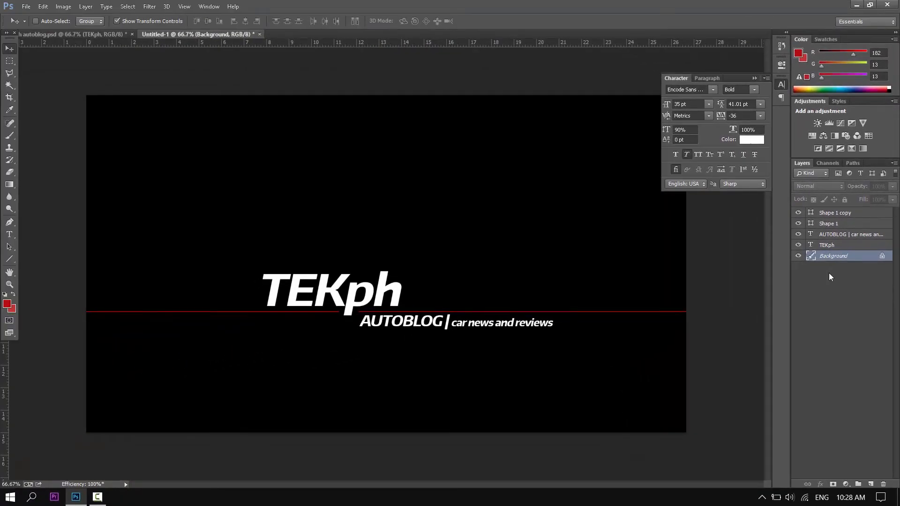
click(7, 304)
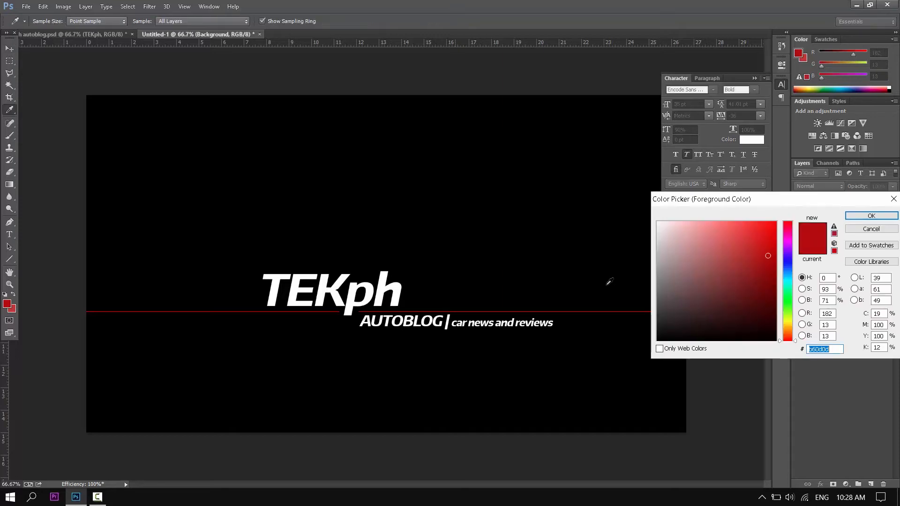
click(784, 280)
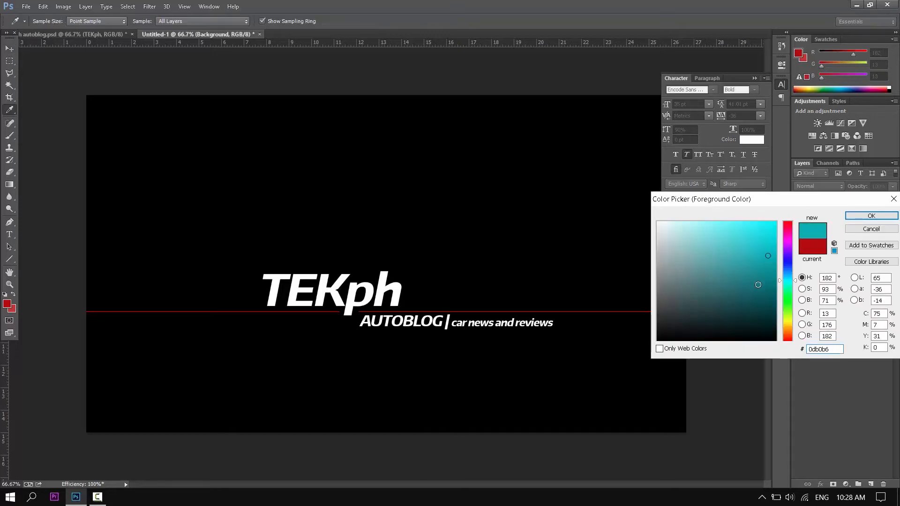
drag(677, 270, 694, 269)
click(850, 216)
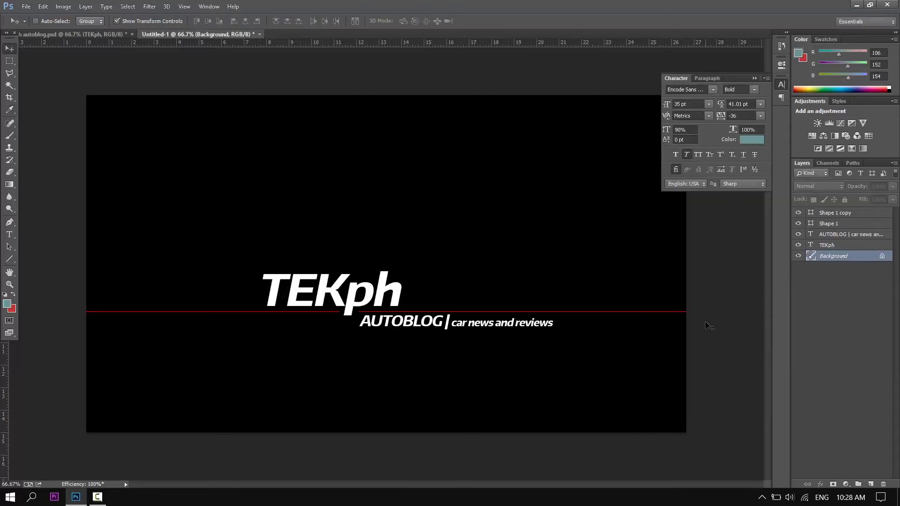
key(alt+BackSpace)
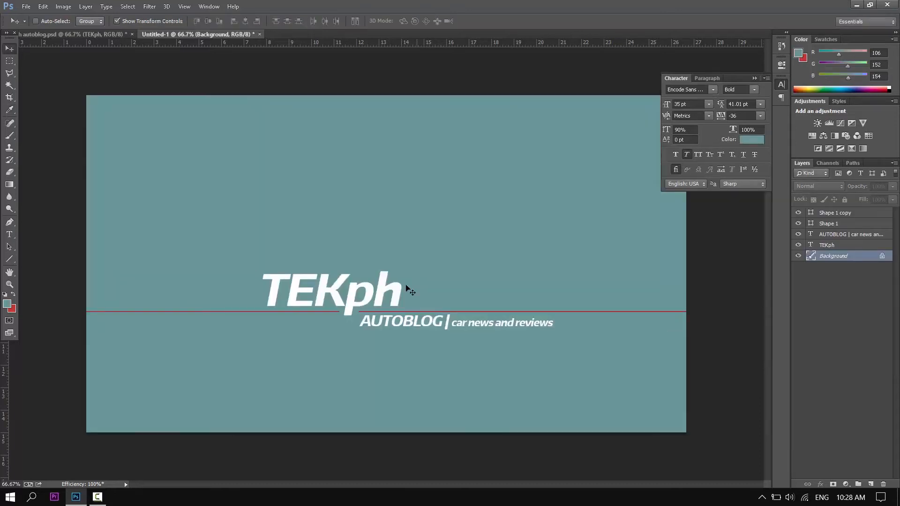
Step: Add a drop shadow to the TEKph text layer and lower the shadow's opacity to 35%
click(832, 250)
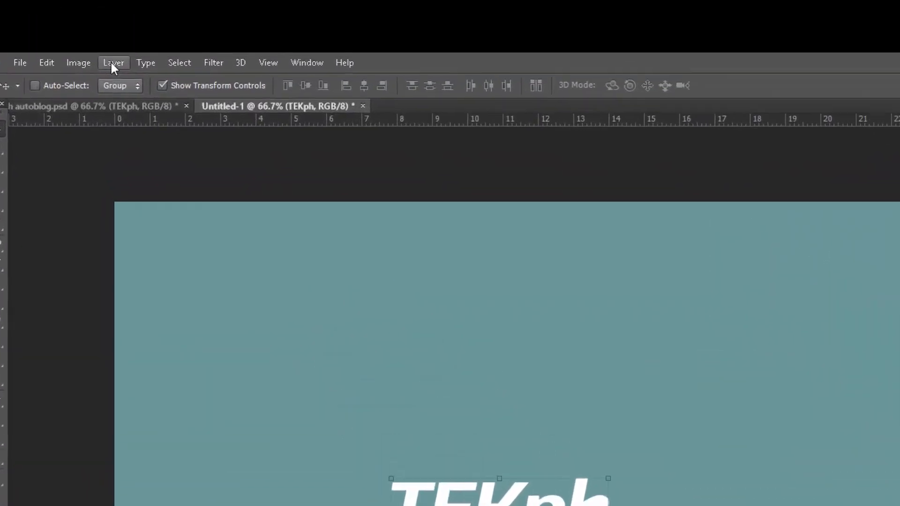
click(85, 6)
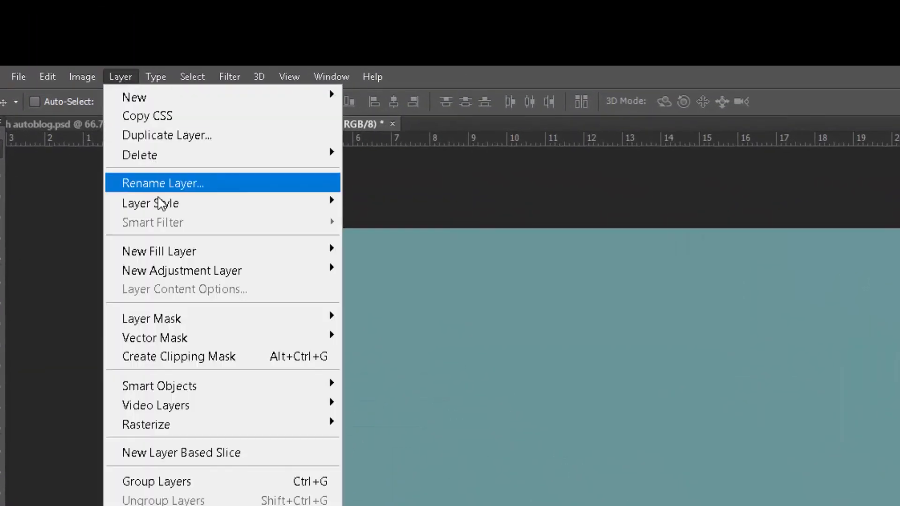
mouse_move(161, 205)
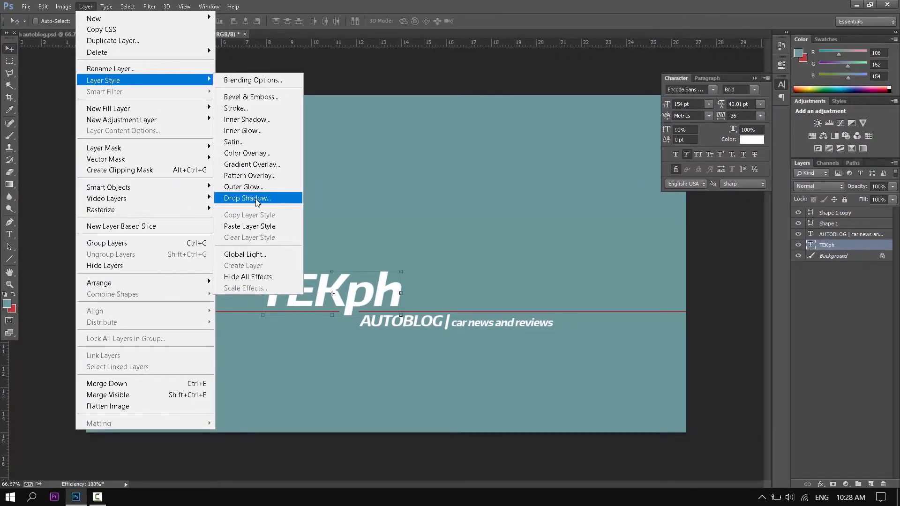
click(256, 199)
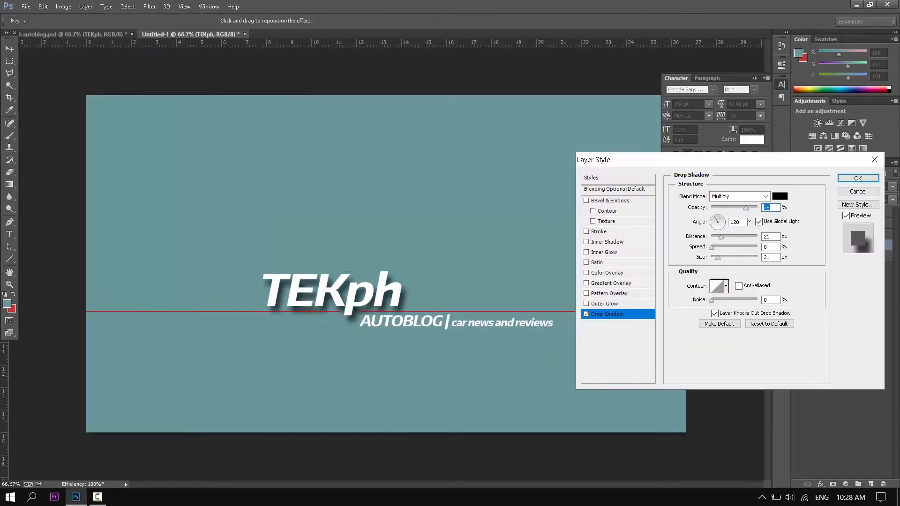
drag(746, 209, 727, 215)
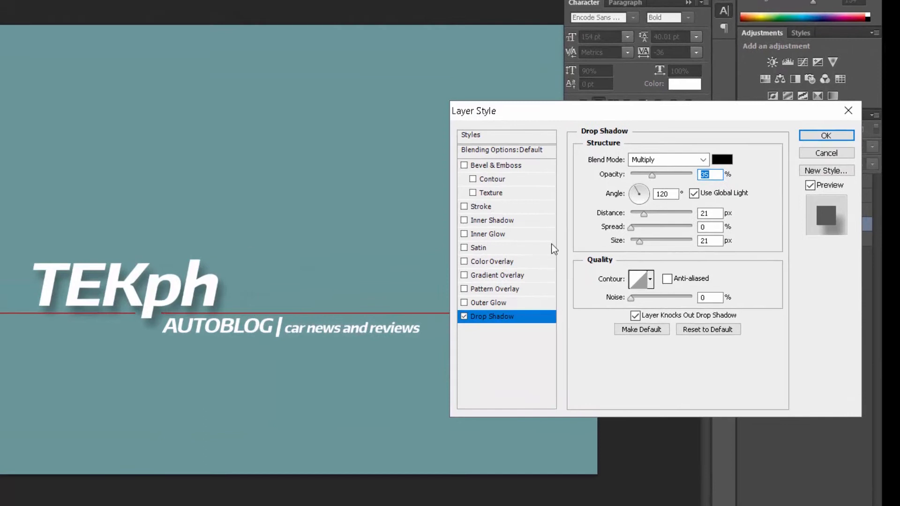
Step: Try a stroke on the TEKph text and remove it, and add an inner shadow at 11% opacity
click(473, 208)
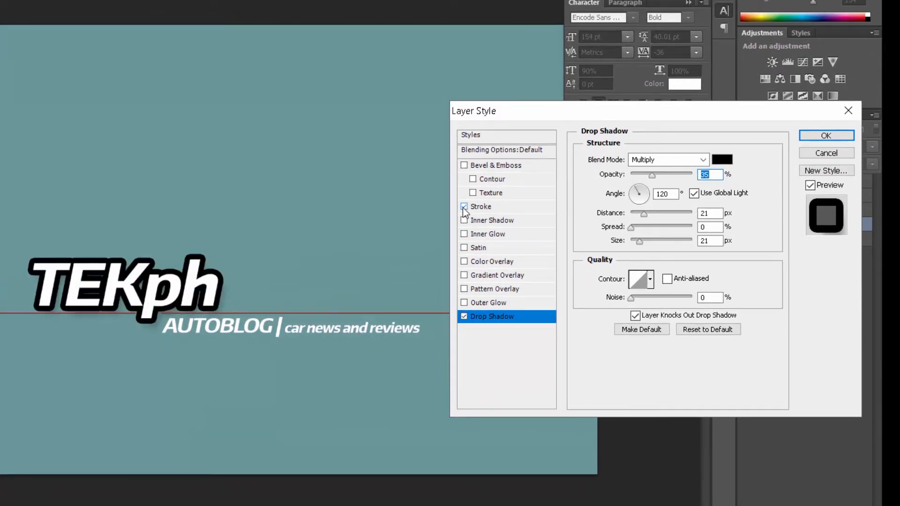
click(463, 206)
click(470, 221)
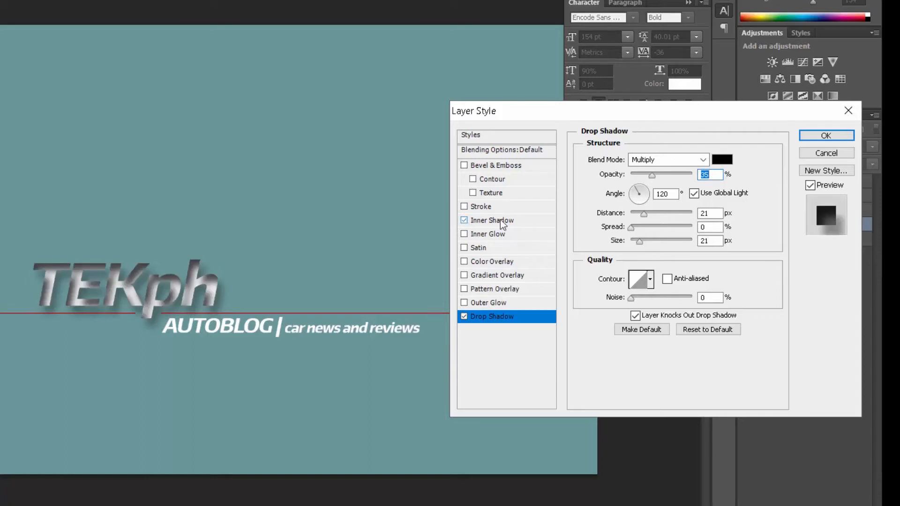
click(477, 221)
drag(663, 178, 641, 179)
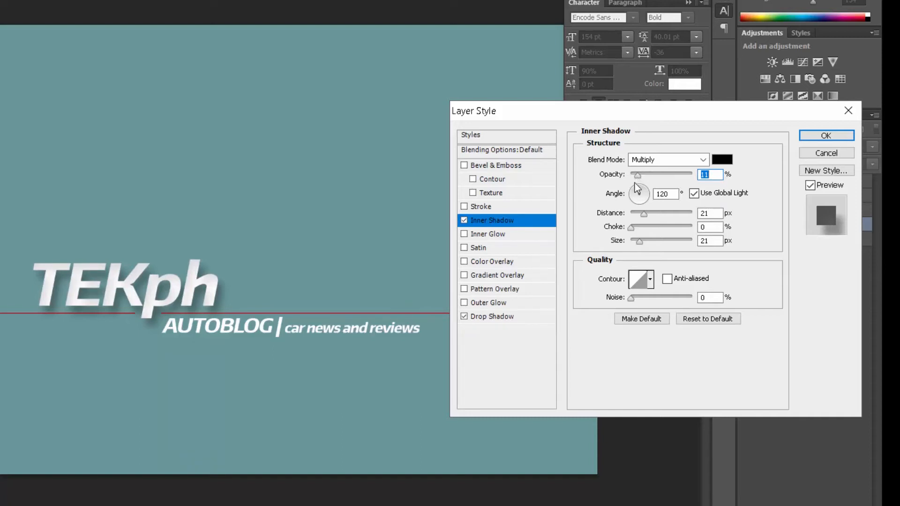
click(825, 136)
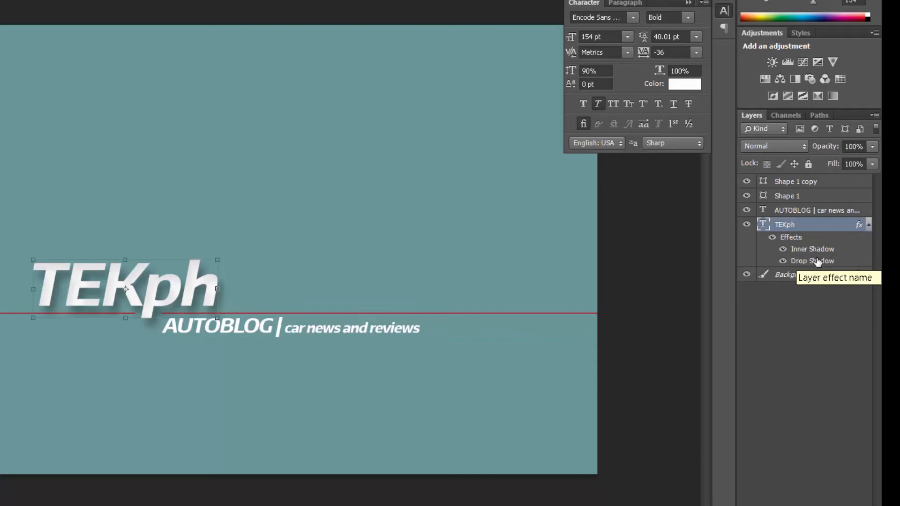
Step: Copy the TEKph layer's shadow effects and paste them onto the AUTOBLOG tagline layer
right_click(807, 227)
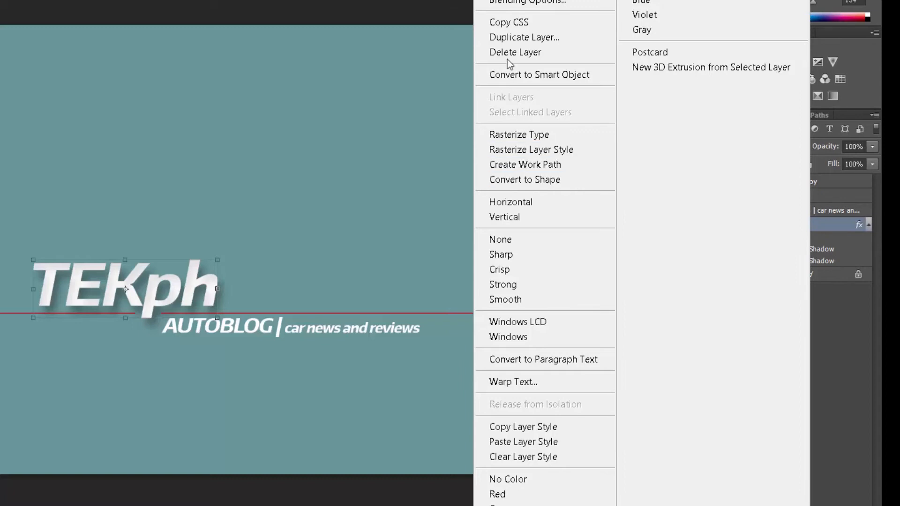
click(528, 426)
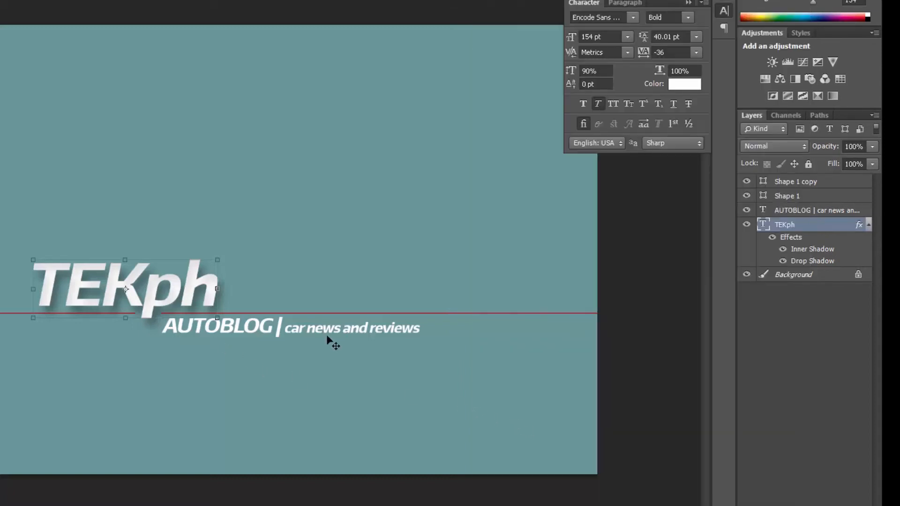
click(790, 210)
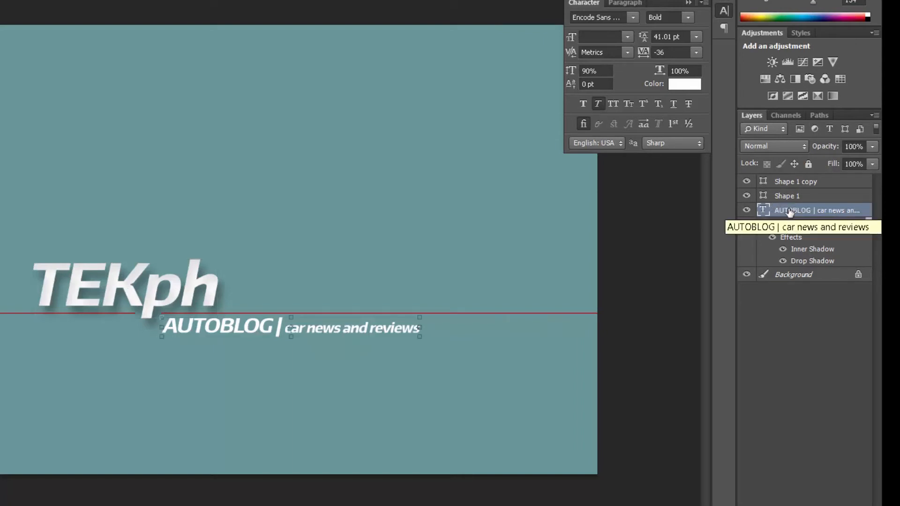
right_click(790, 211)
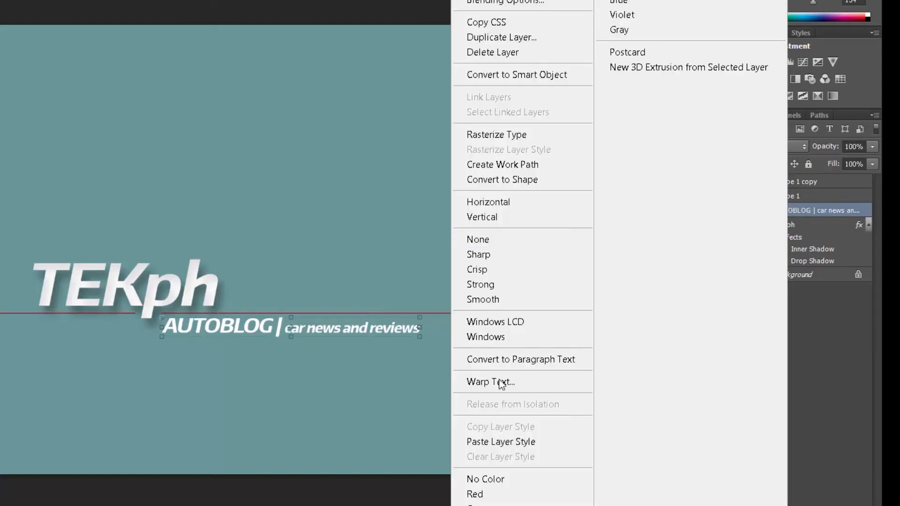
click(501, 442)
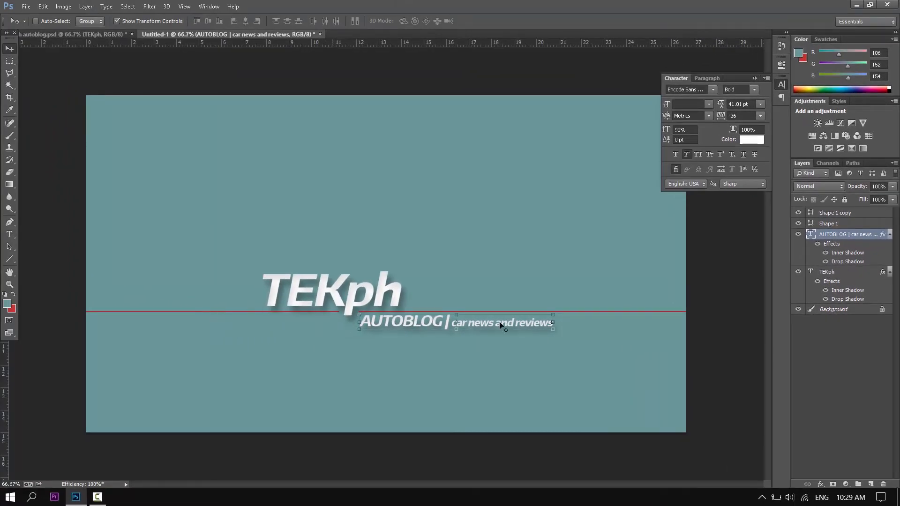
Step: Try the copied layer style on the Shape 1 copy line, and undo it
right_click(839, 213)
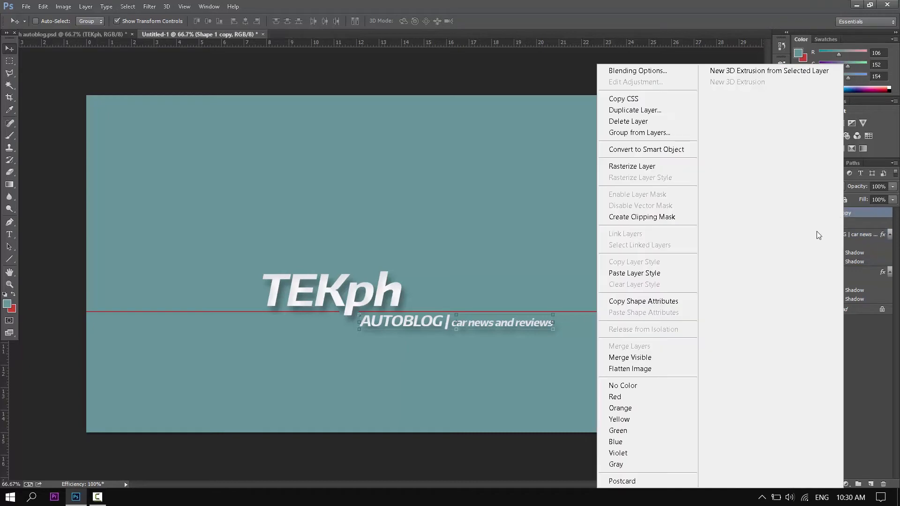
click(640, 273)
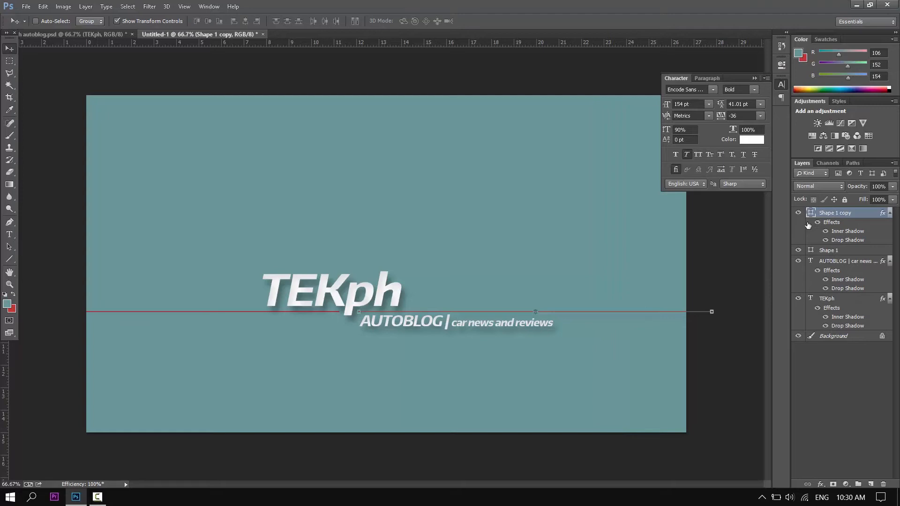
key(ctrl+z)
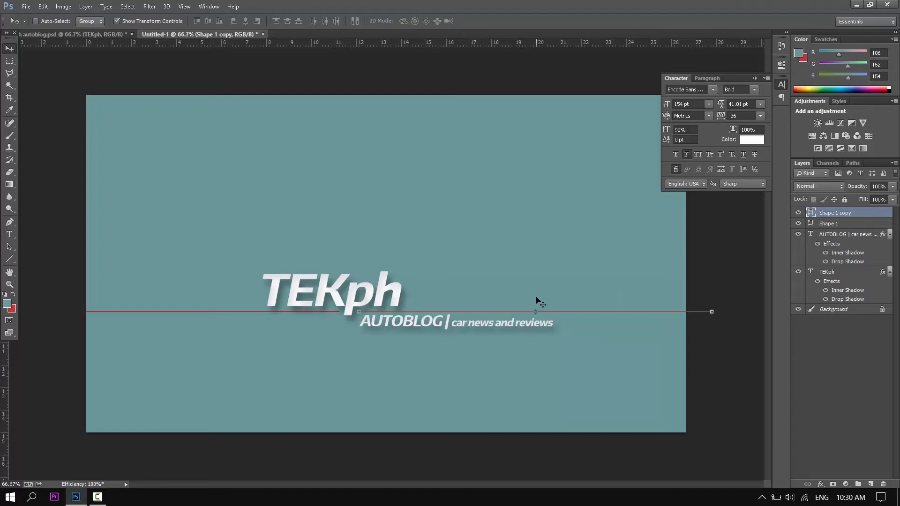
Step: Isolate the TEKph layer, inspect the wordmark in the Save for Web PNG-24 preview, and close the preview without exporting
alt+click(799, 273)
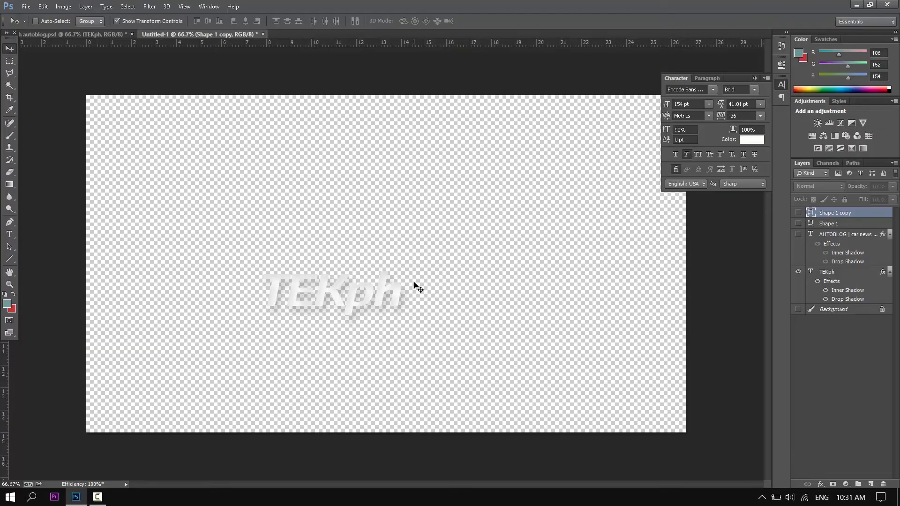
key(ctrl+alt+shift+s)
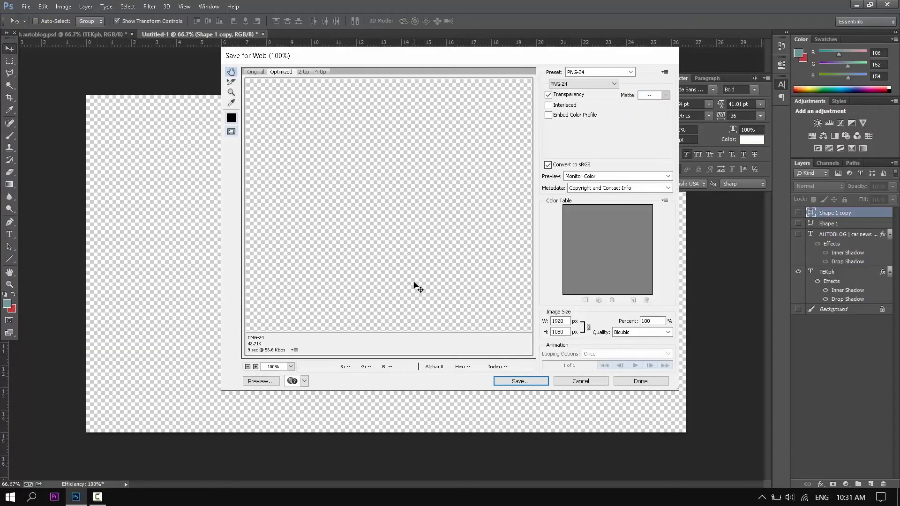
drag(483, 270, 358, 213)
drag(447, 214, 387, 228)
drag(433, 206, 440, 224)
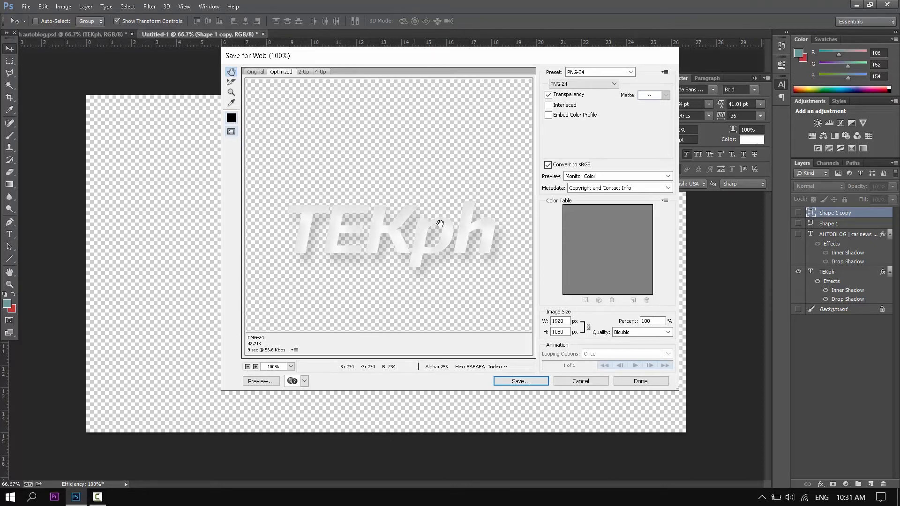
click(589, 382)
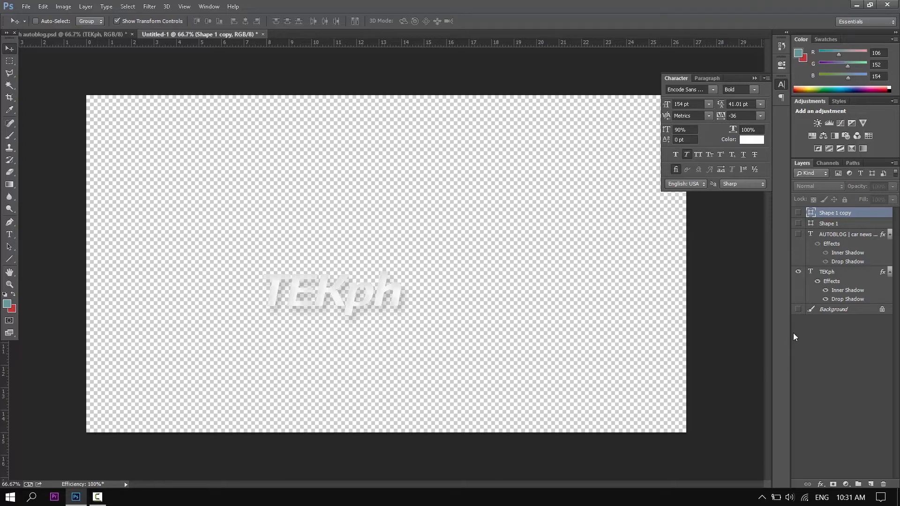
Step: Show only the Background layer, and make the tagline, both red lines and the TEKph layer visible again
alt+click(798, 309)
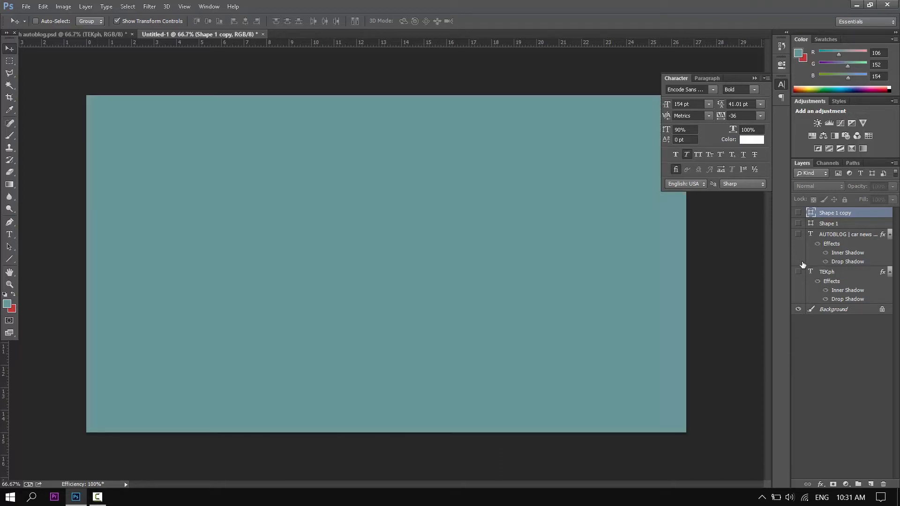
click(798, 234)
click(798, 224)
click(798, 213)
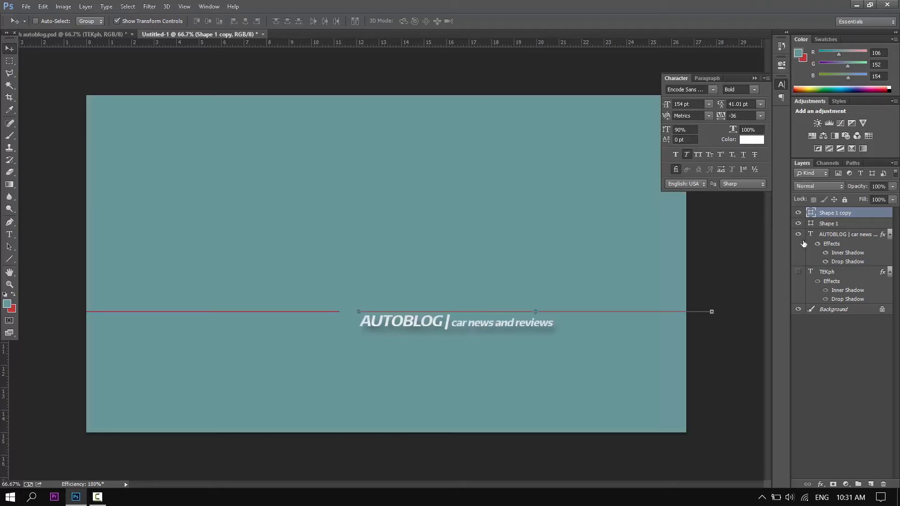
click(798, 272)
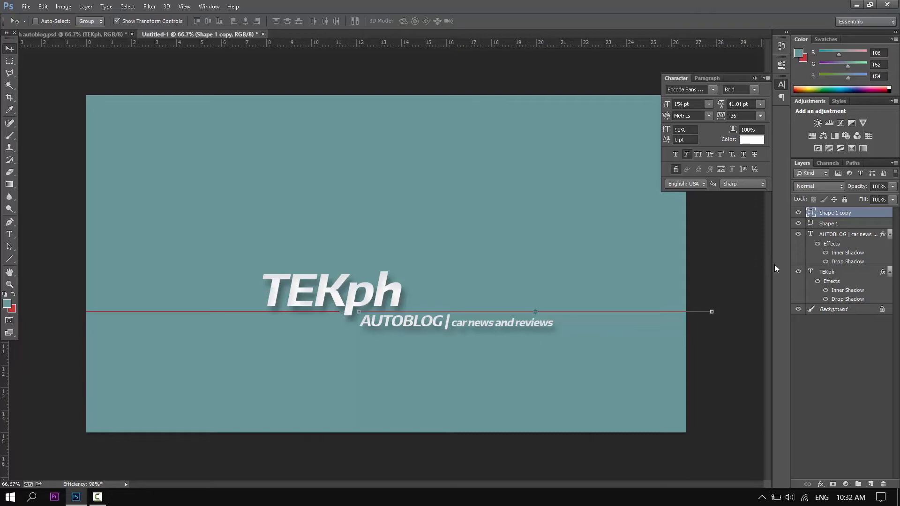
Step: Hide every layer except TEKph so the wordmark stands alone on transparency
alt+click(798, 272)
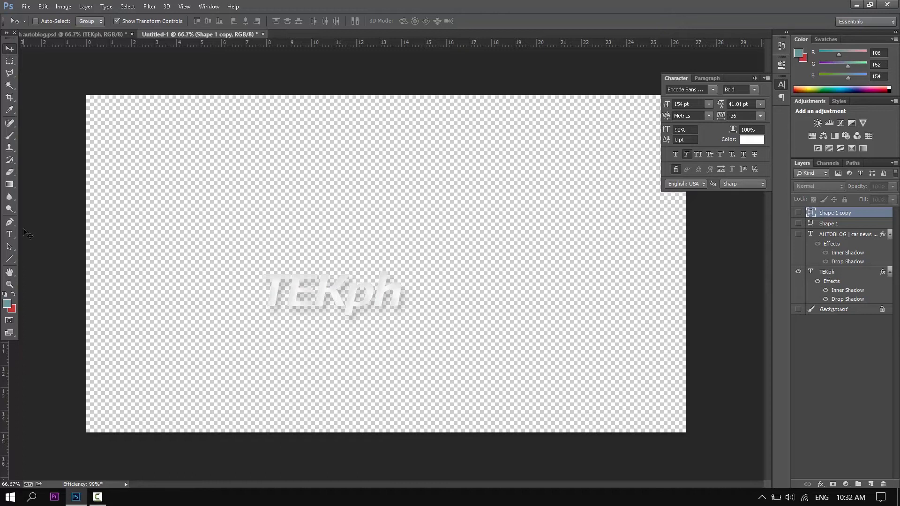
Step: Try cropping the canvas to a rectangle around the TEKph wordmark, and undo the crop
key(c)
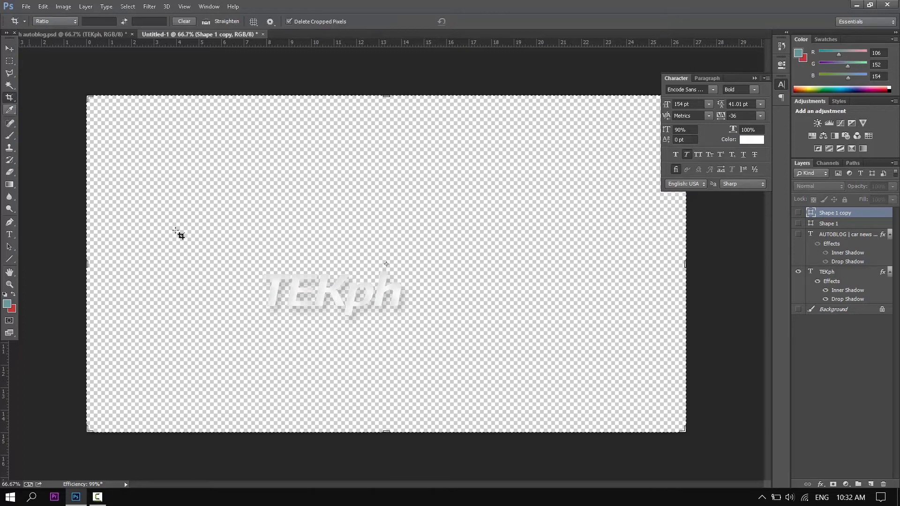
drag(225, 235, 466, 341)
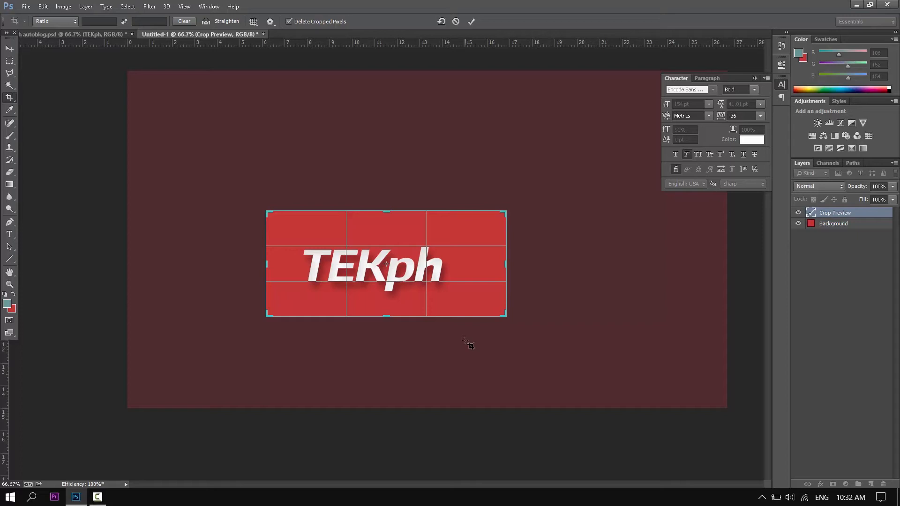
key(Return)
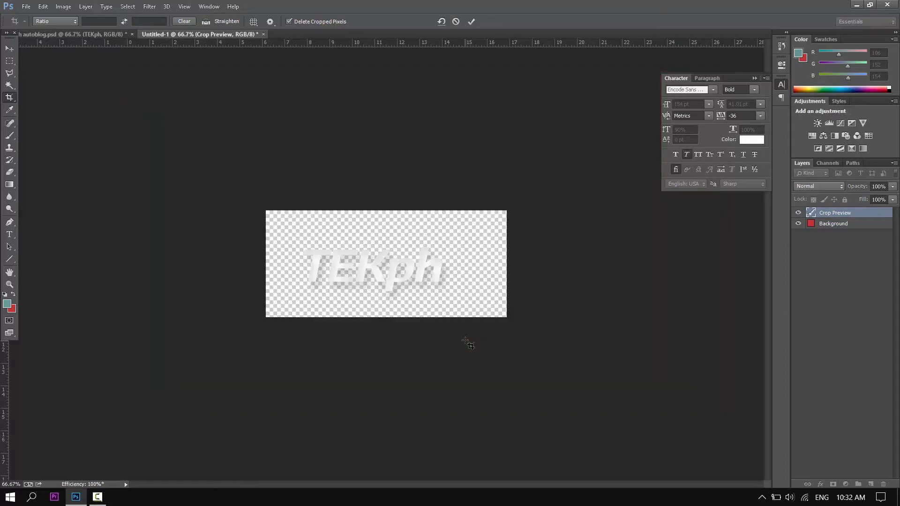
key(ctrl+z)
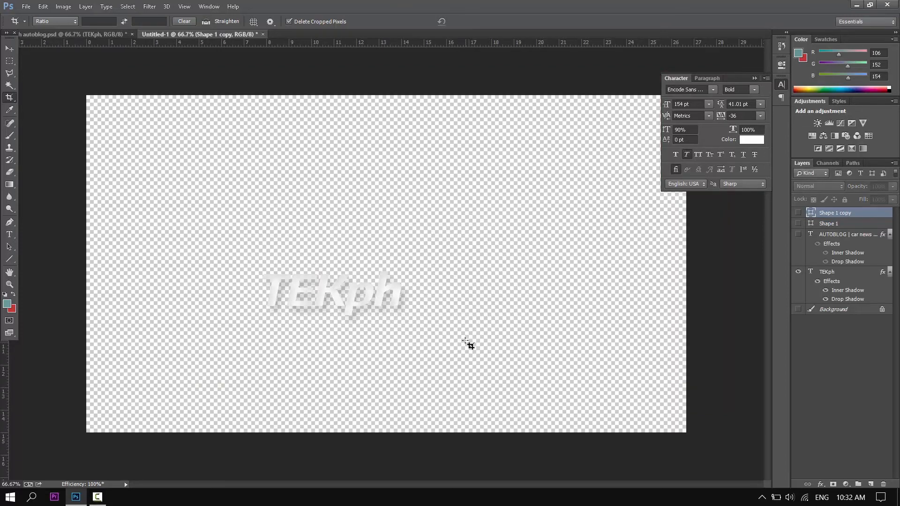
Step: Open the PNG-24 web export of the TEKph wordmark, check the files in the TEKphAUTOBLOGlogo folder, and cancel the export
key(ctrl+alt+shift+s)
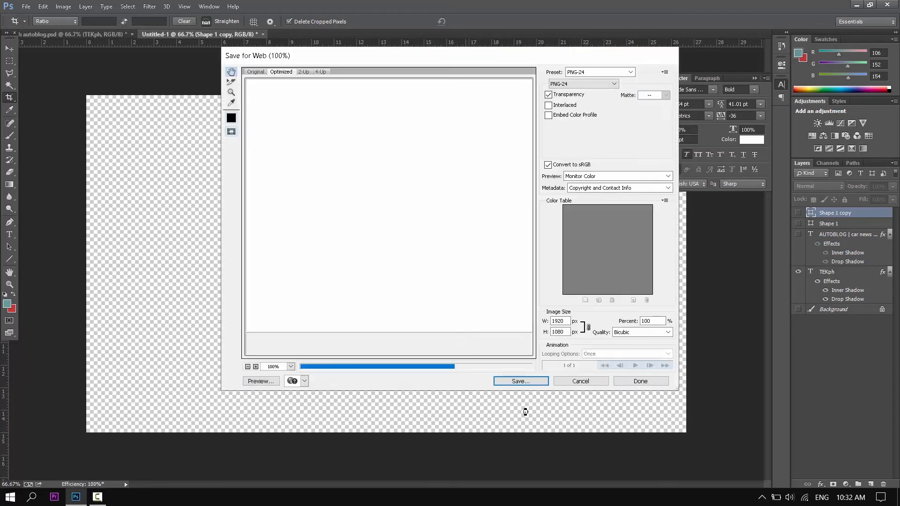
click(520, 381)
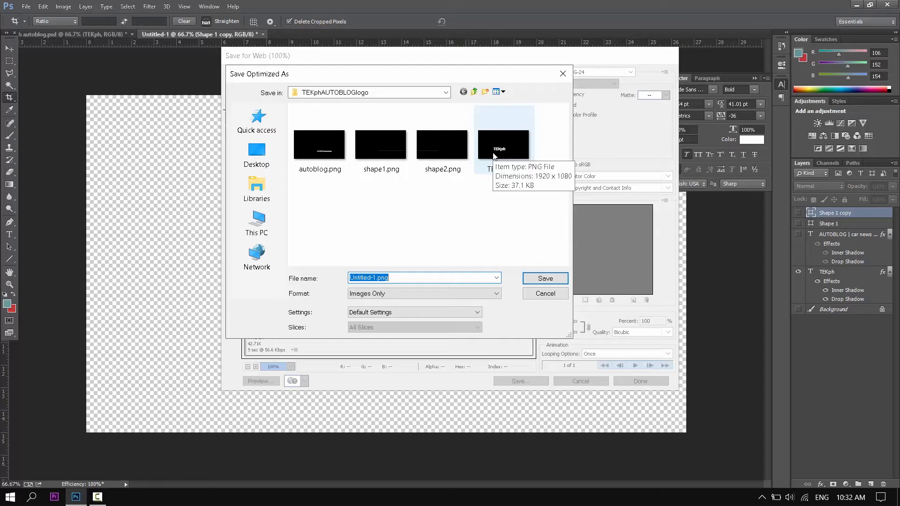
click(550, 297)
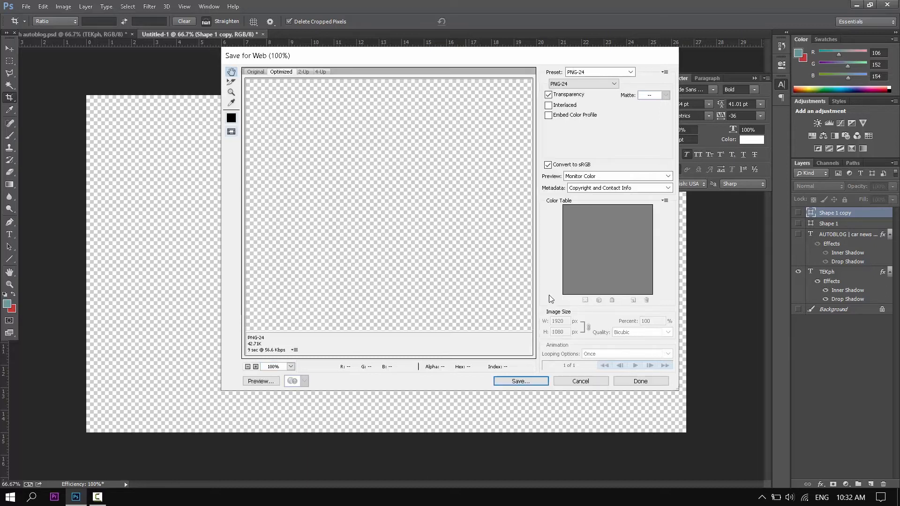
click(580, 381)
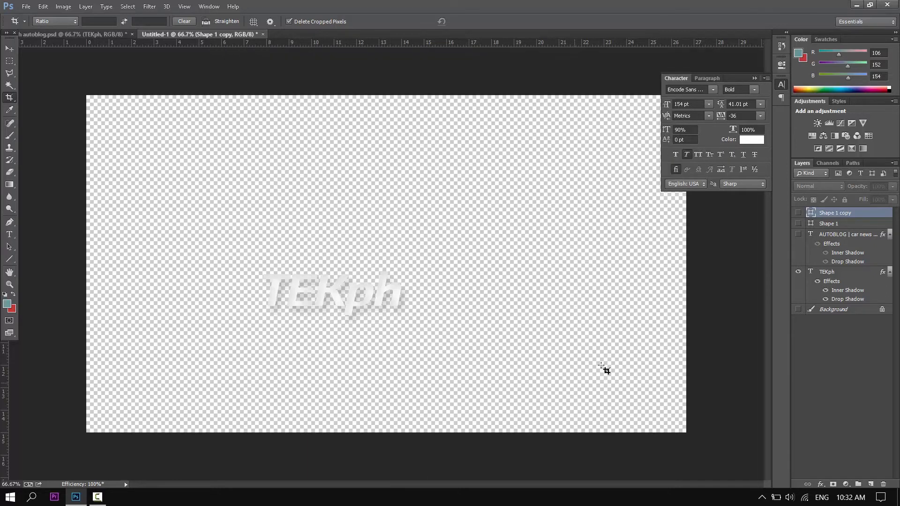
Step: Isolate the AUTOBLOG tagline layer, open its PNG-24 web export up to the file-saving stage, and cancel without exporting
alt+click(798, 235)
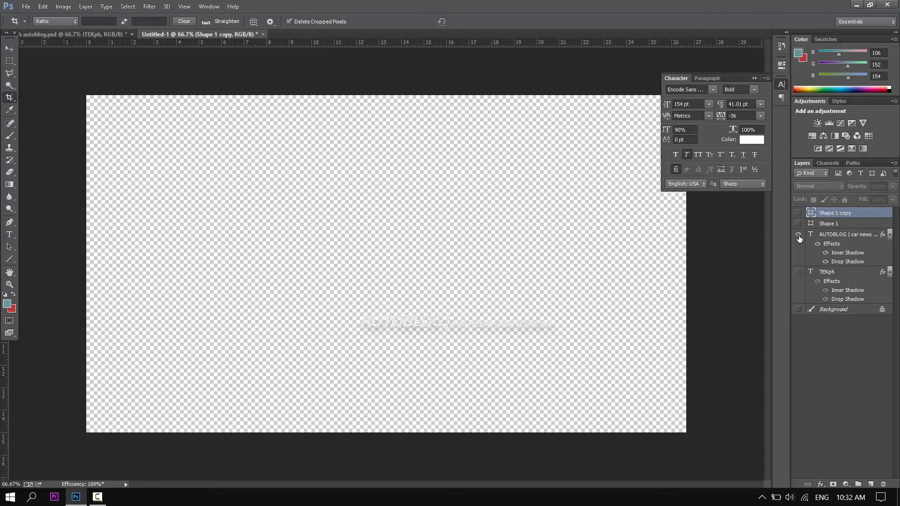
key(ctrl+alt+shift+s)
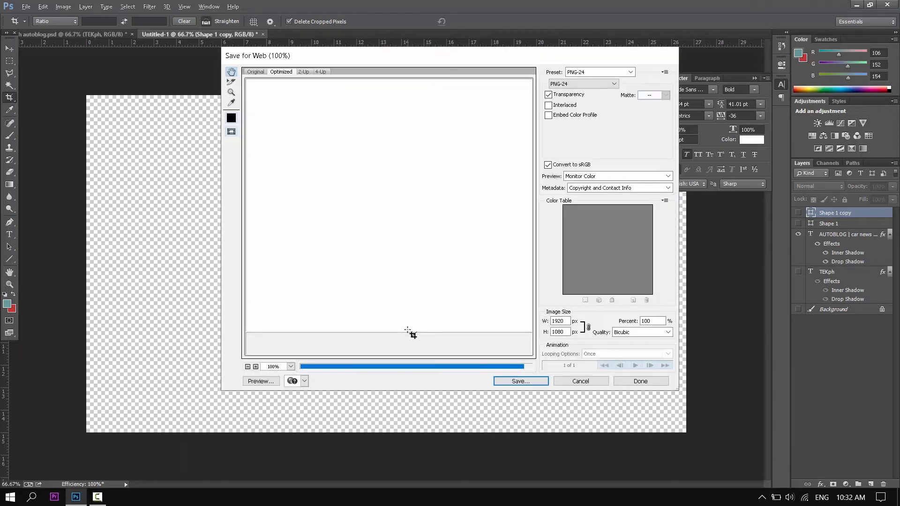
click(545, 382)
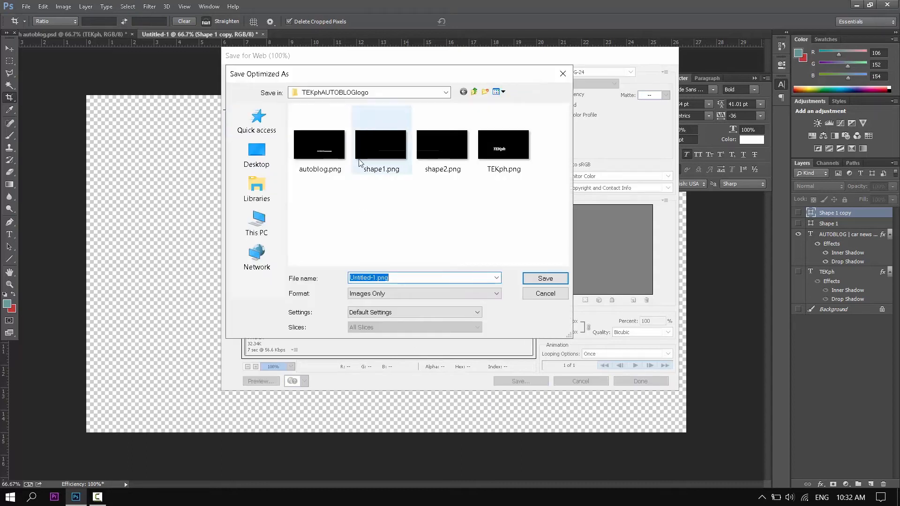
click(545, 293)
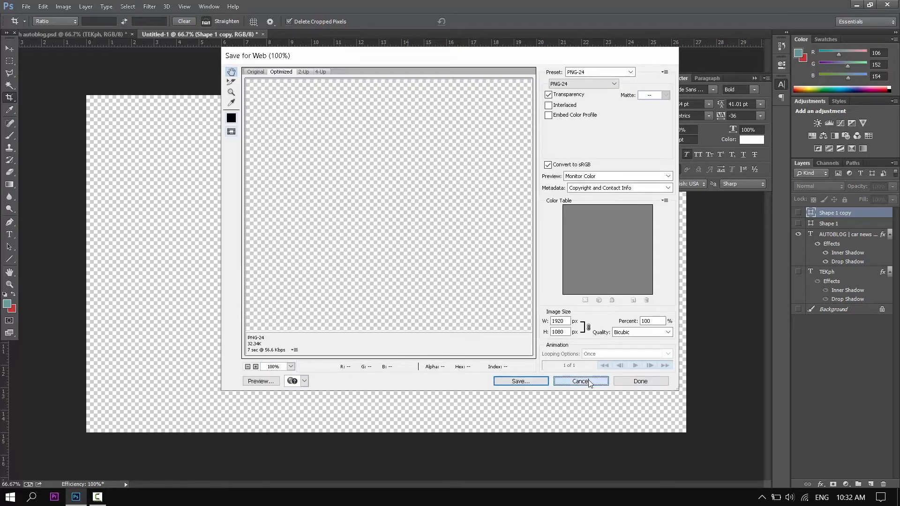
click(581, 382)
Step: Hide the AUTOBLOG tagline and leave only the red line on the Shape 1 copy layer visible
click(798, 234)
click(798, 223)
click(798, 223)
click(798, 212)
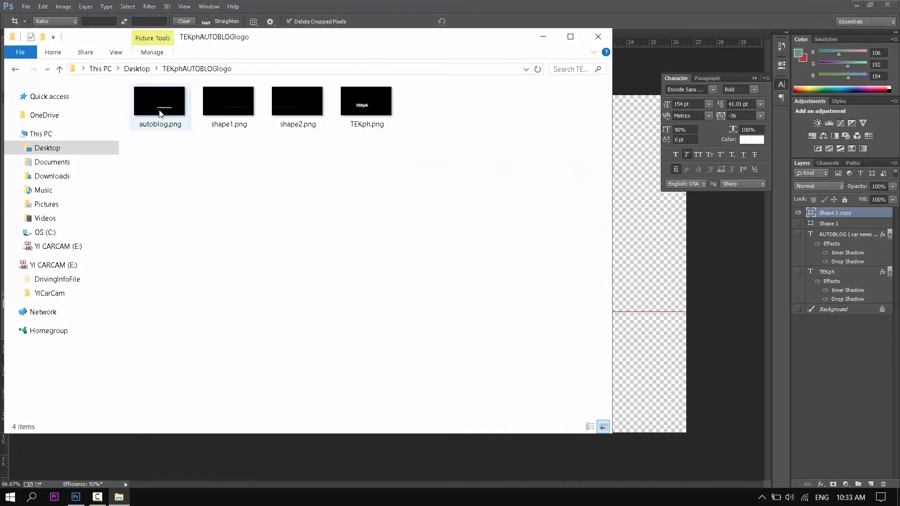
Step: View the exported logo PNGs from autoblog.png through TEKph.png in the Photos viewer, and close the viewer
double_click(159, 113)
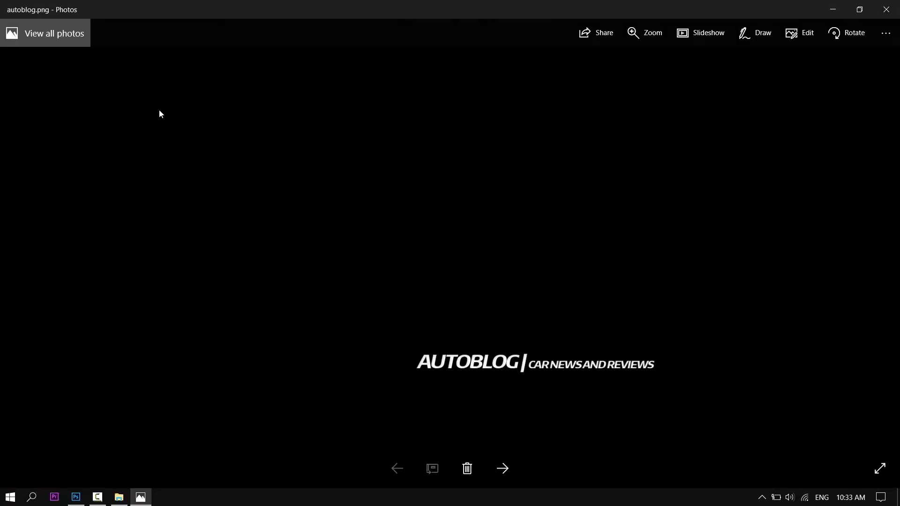
key(Right)
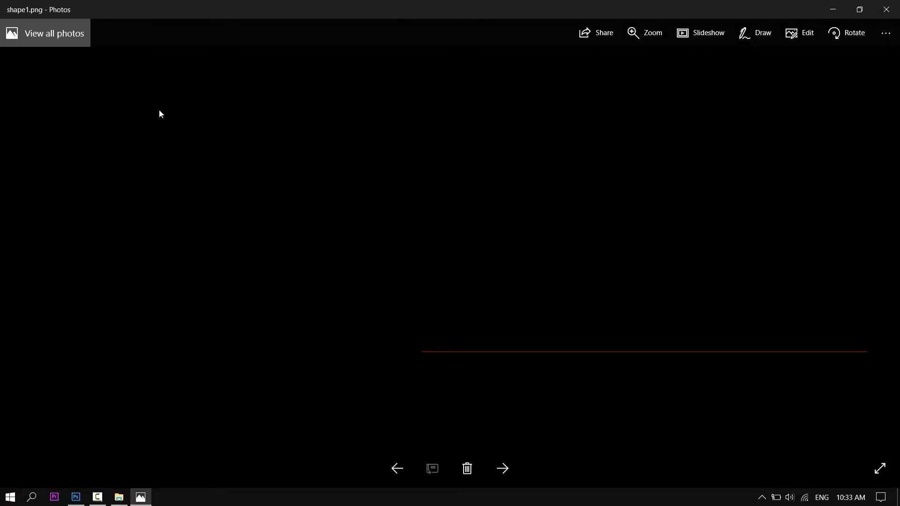
key(Right)
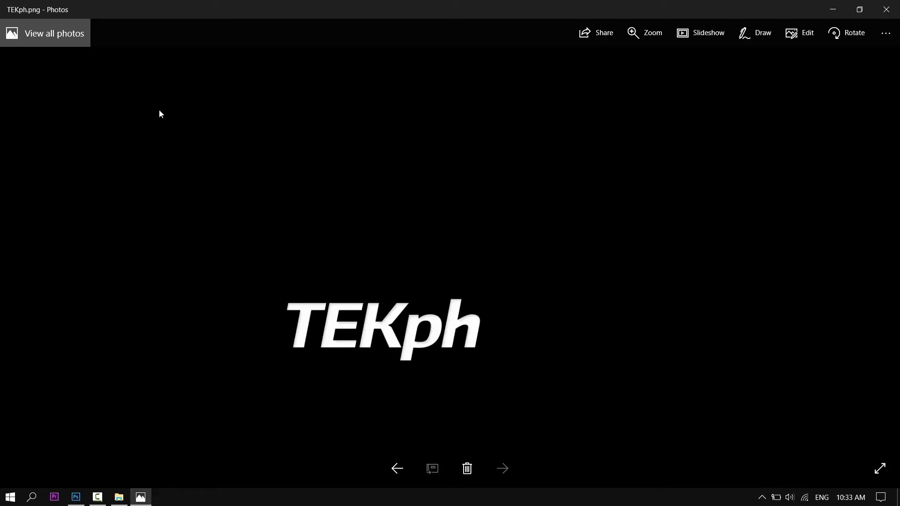
key(Left)
key(Left)
key(Right)
key(Right)
key(Left)
key(Left)
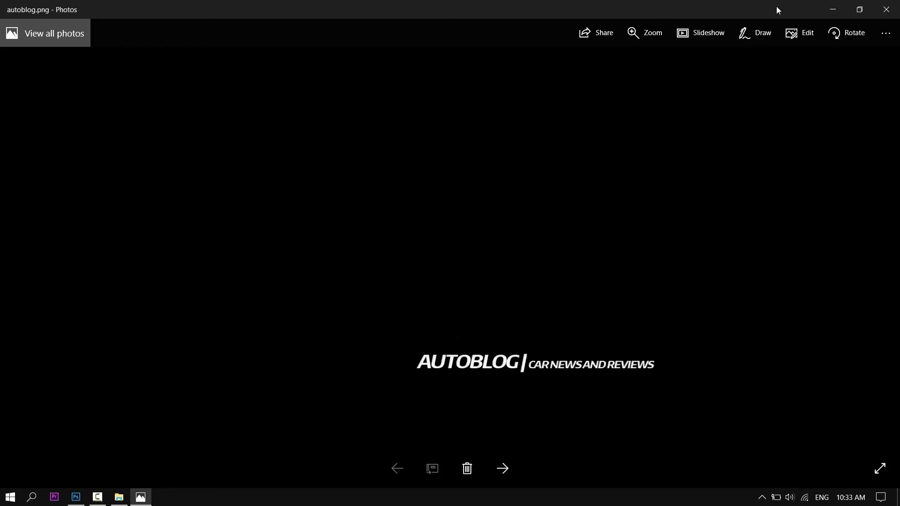
click(886, 10)
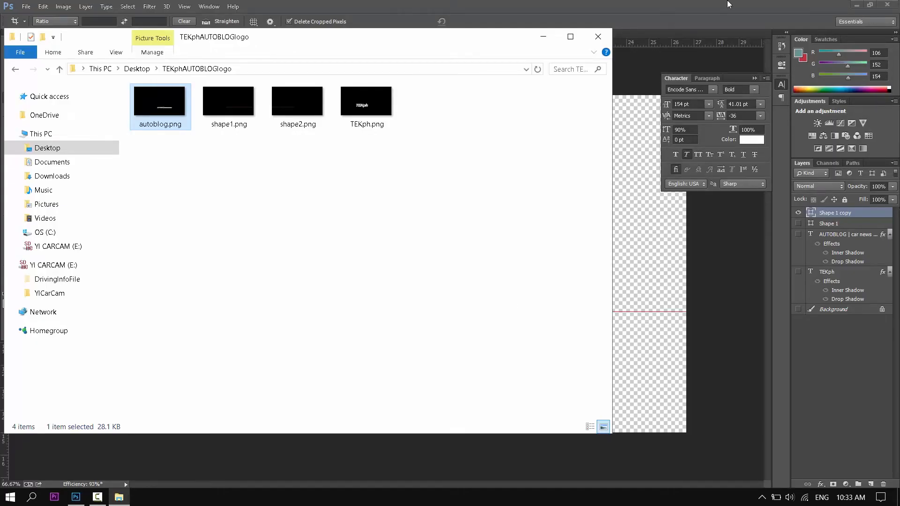
Step: Return to Photoshop and compare the red line's web export preview as GIF with transparency off and on
key(alt+Tab)
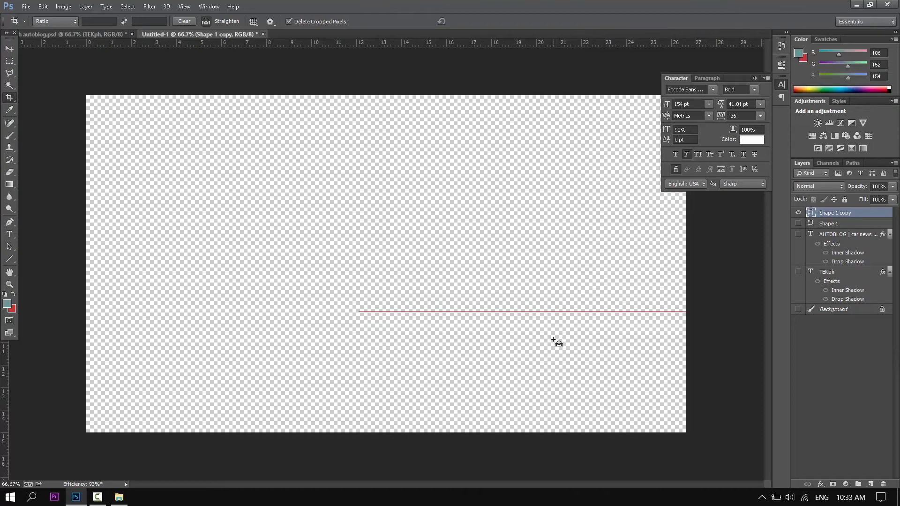
key(ctrl+alt+shift+s)
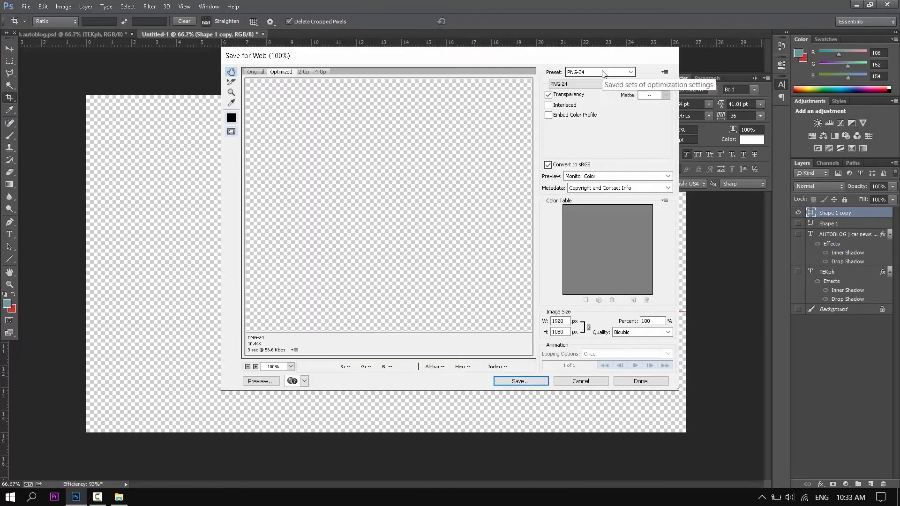
click(588, 84)
click(587, 91)
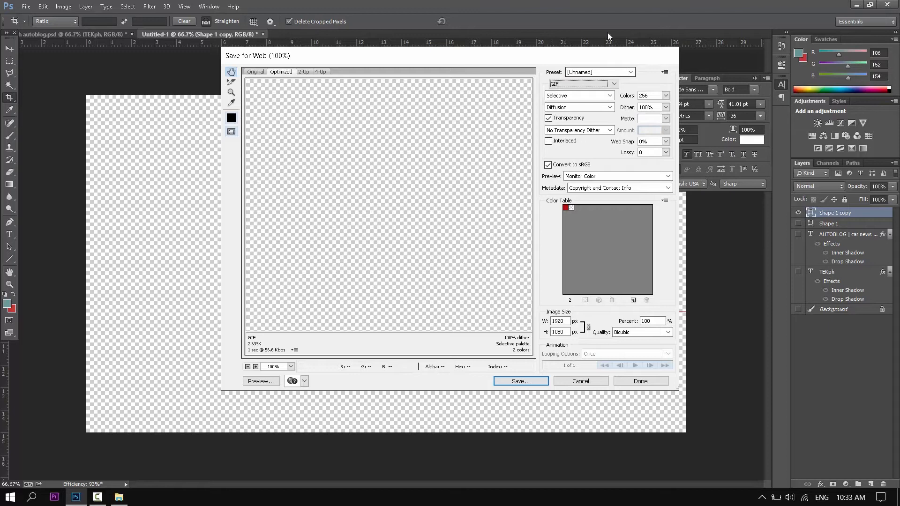
click(548, 118)
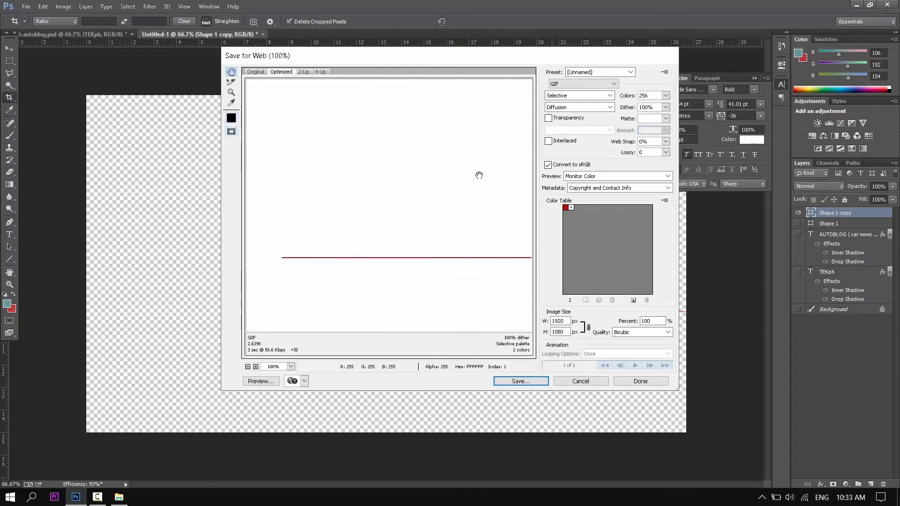
click(549, 118)
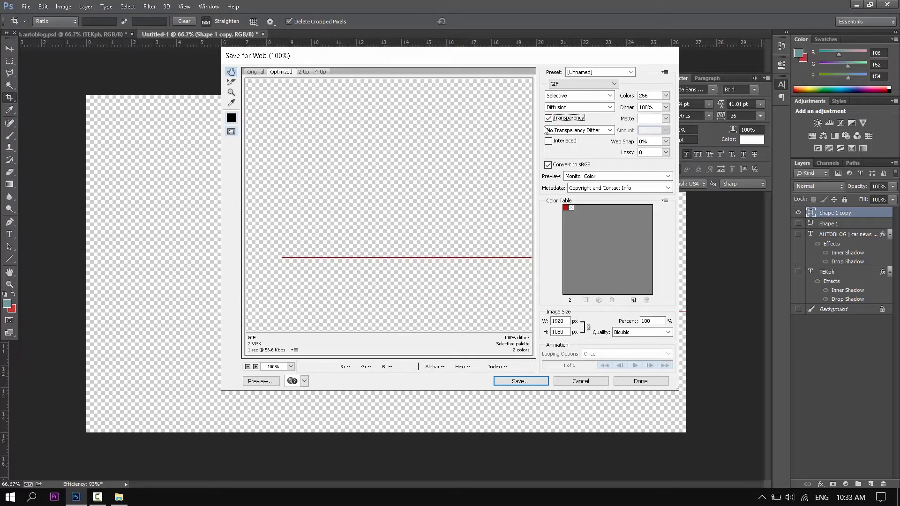
Step: Switch the export format to PNG-24, compare the red line's preview with transparency off and on, and cancel the export
click(573, 83)
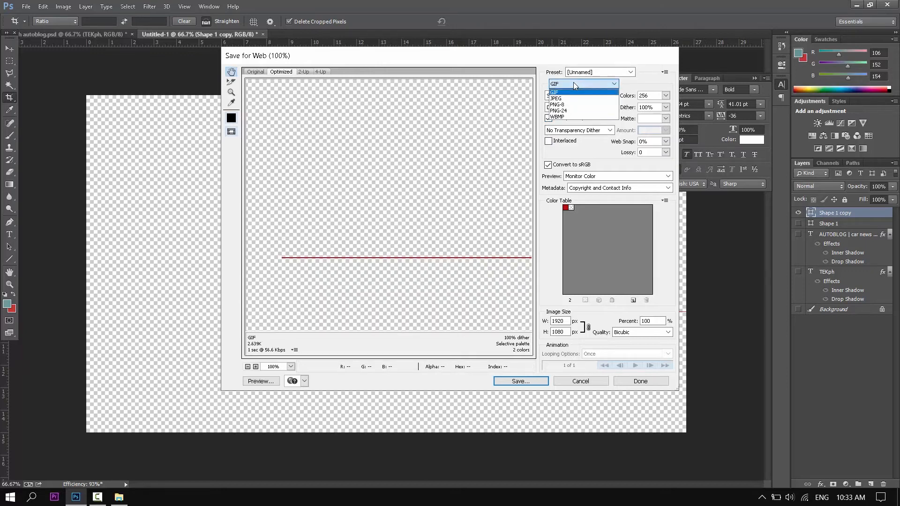
click(563, 111)
click(548, 95)
click(548, 95)
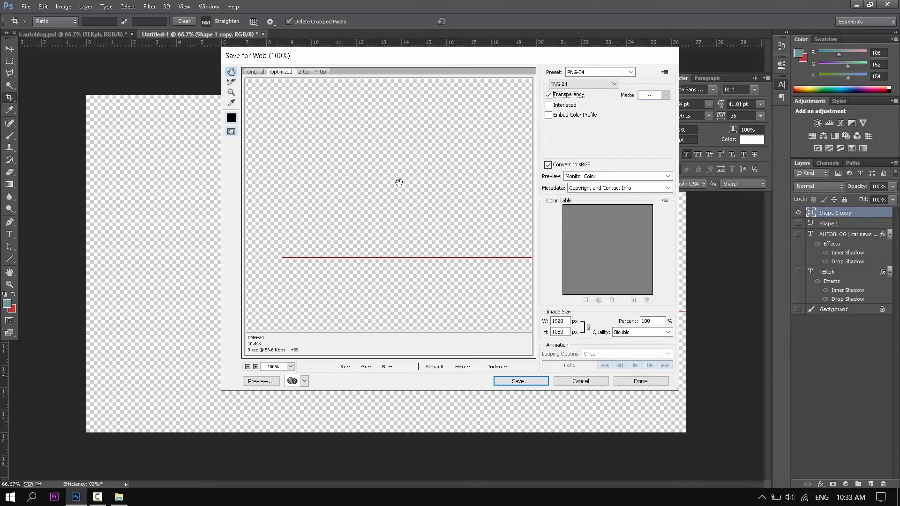
click(548, 95)
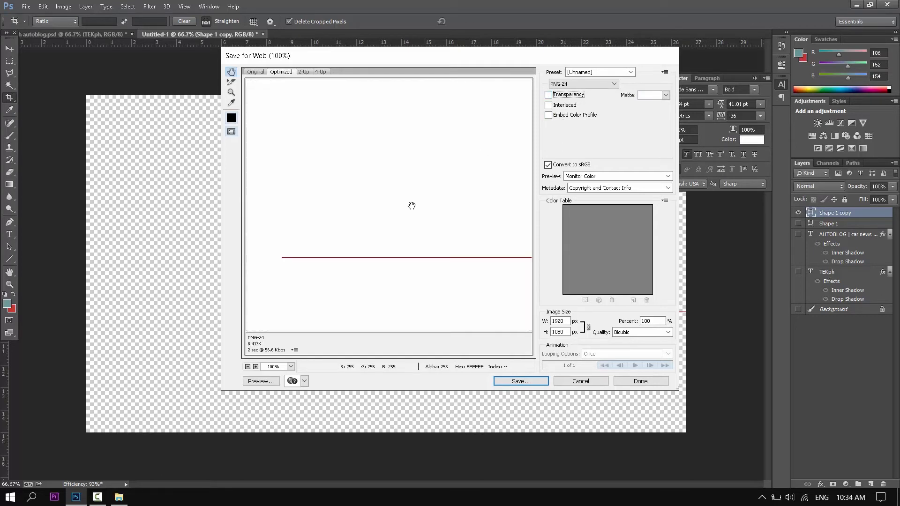
click(548, 94)
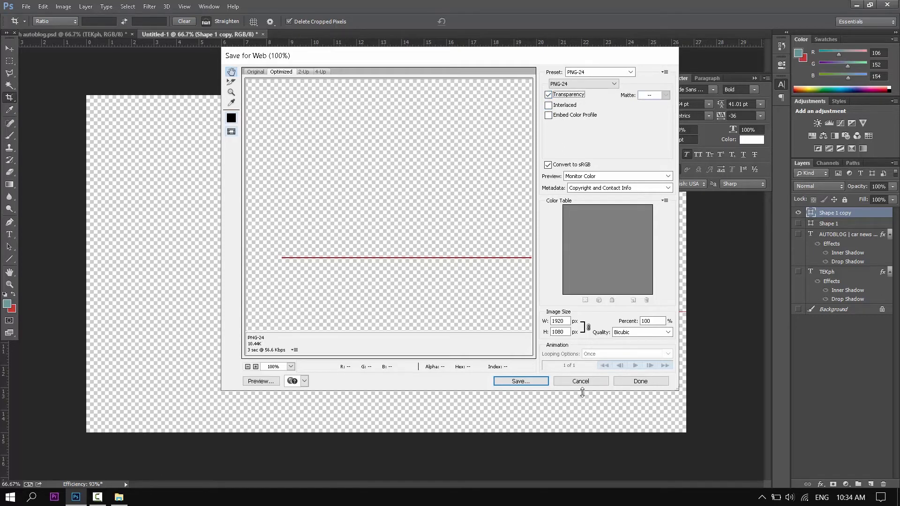
click(580, 381)
Step: Launch Premiere Pro, start a new project named AUTOBLOGlogoINTRO, and copy that name
click(54, 498)
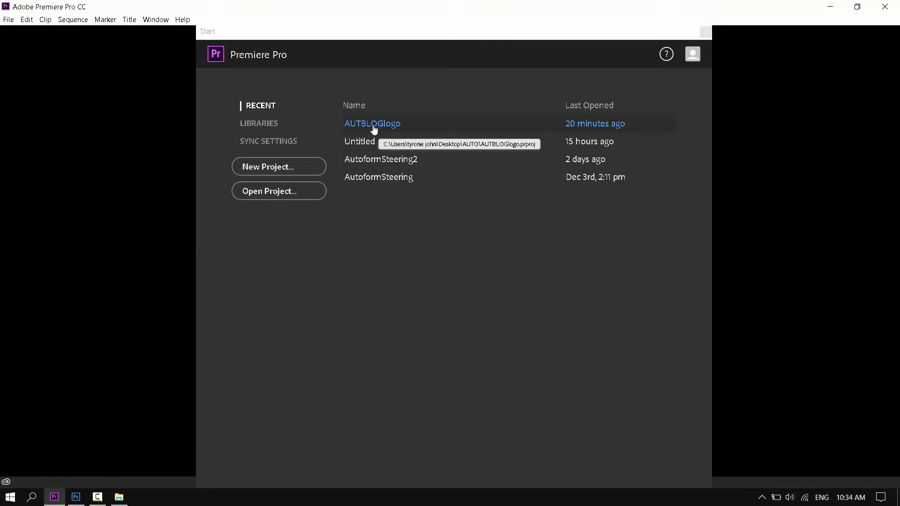
click(289, 169)
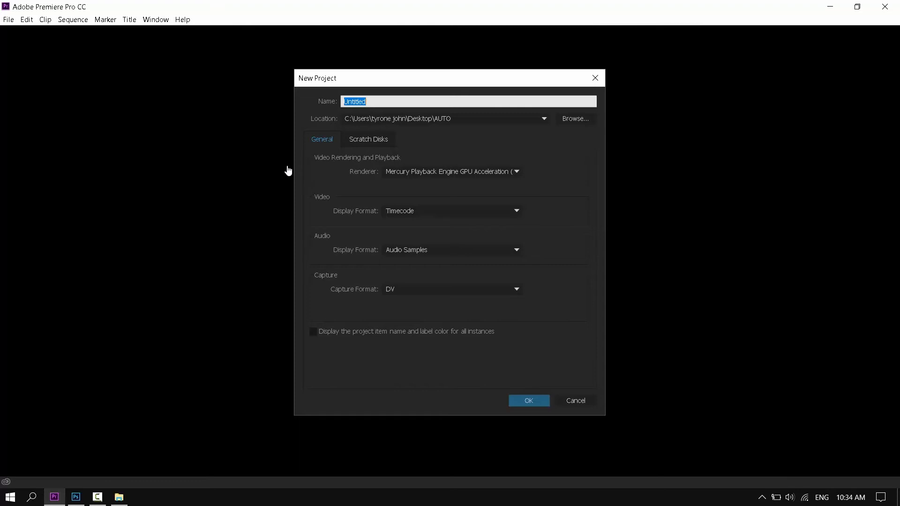
text(AUTOB)
text(LOGlogo)
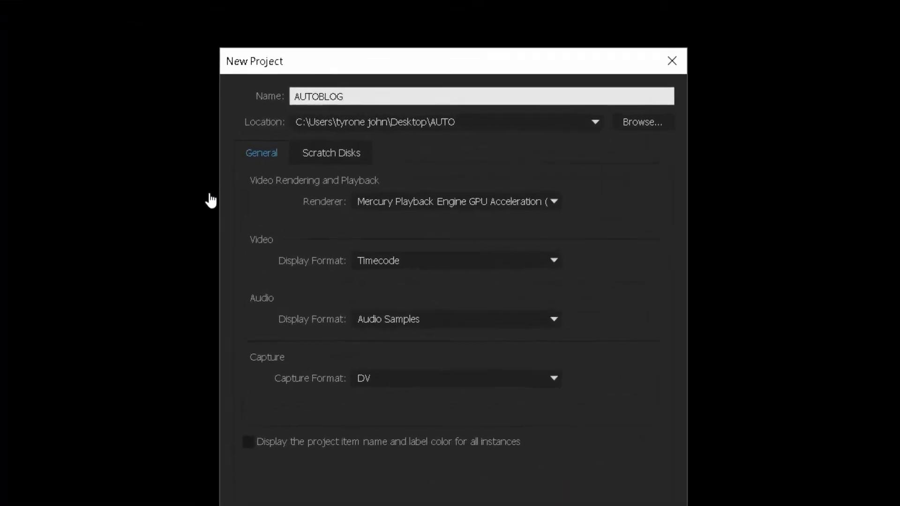
text(INTRO)
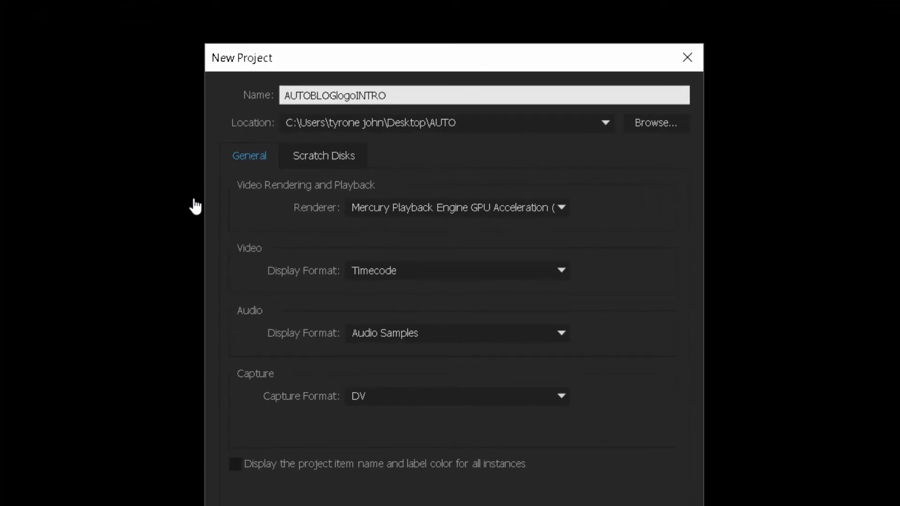
key(ctrl+a)
key(ctrl+c)
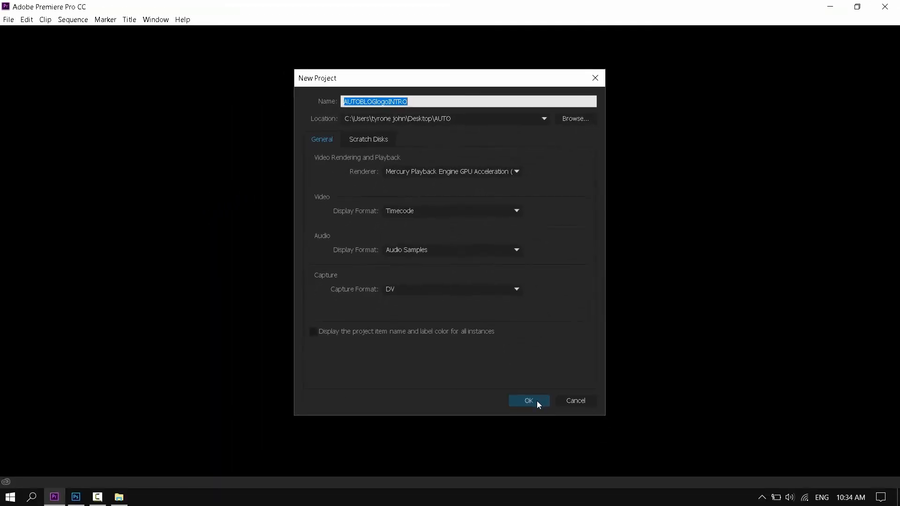
Step: Review the renderer options, keep Mercury Playback Engine GPU Acceleration (CUDA), and create the project
click(427, 172)
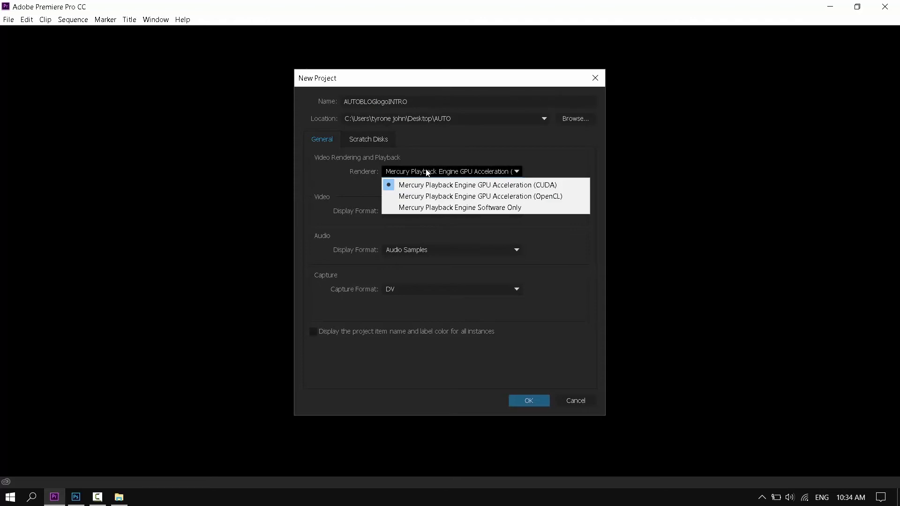
click(569, 333)
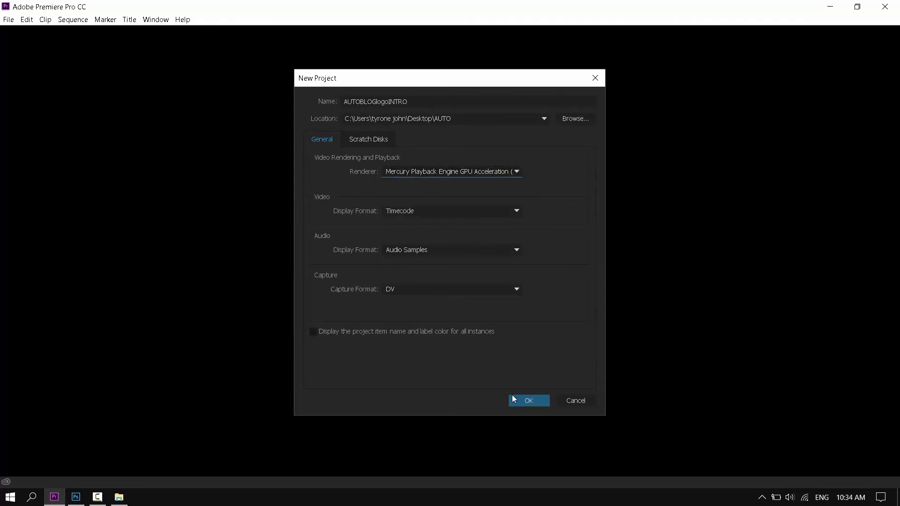
click(529, 403)
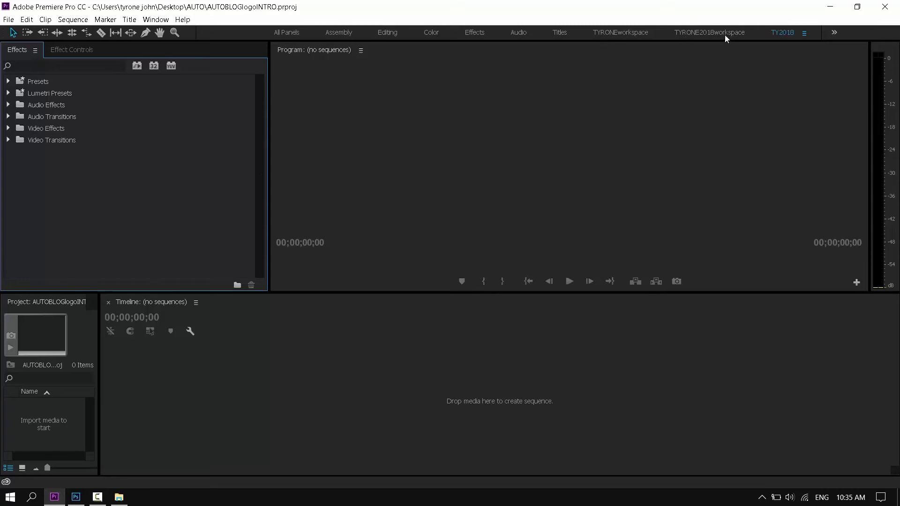
click(155, 20)
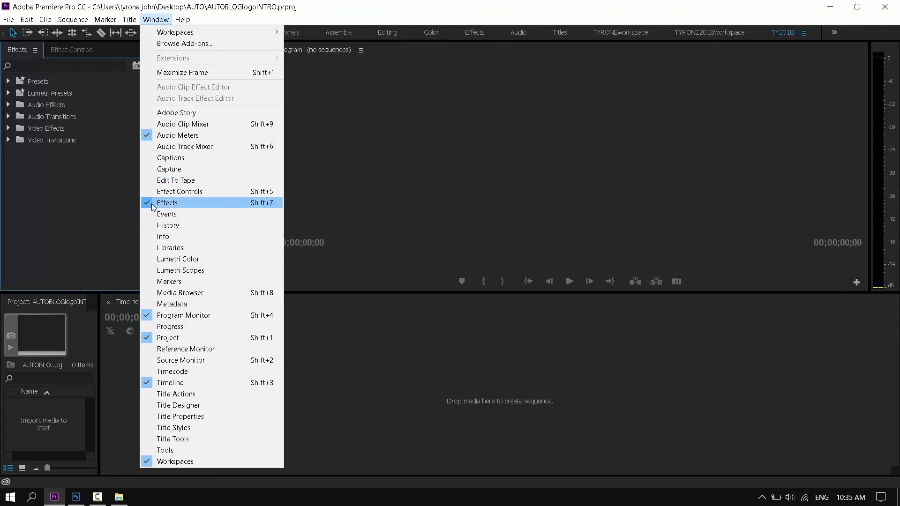
mouse_move(180, 35)
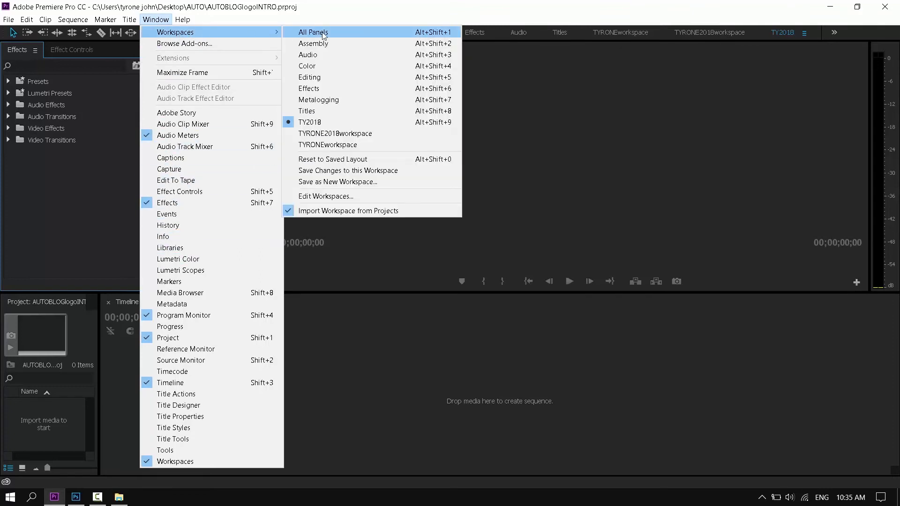
click(123, 13)
click(126, 18)
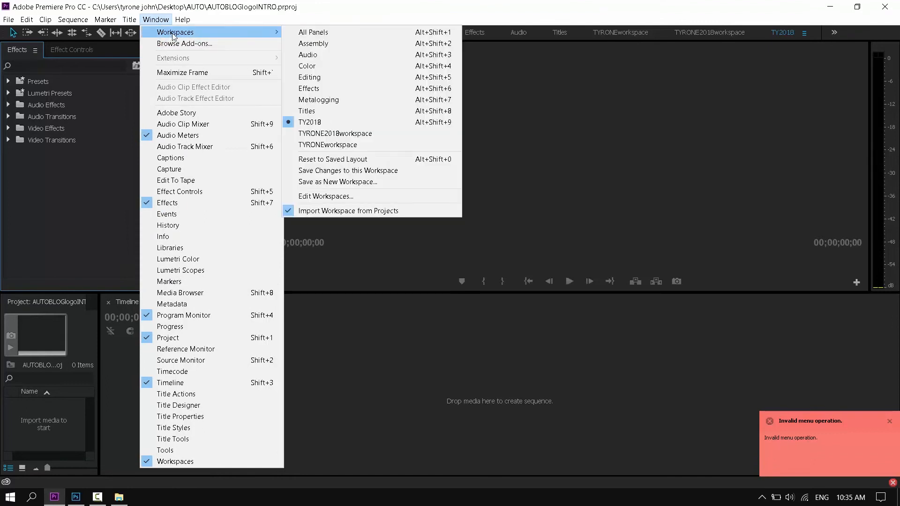
click(431, 5)
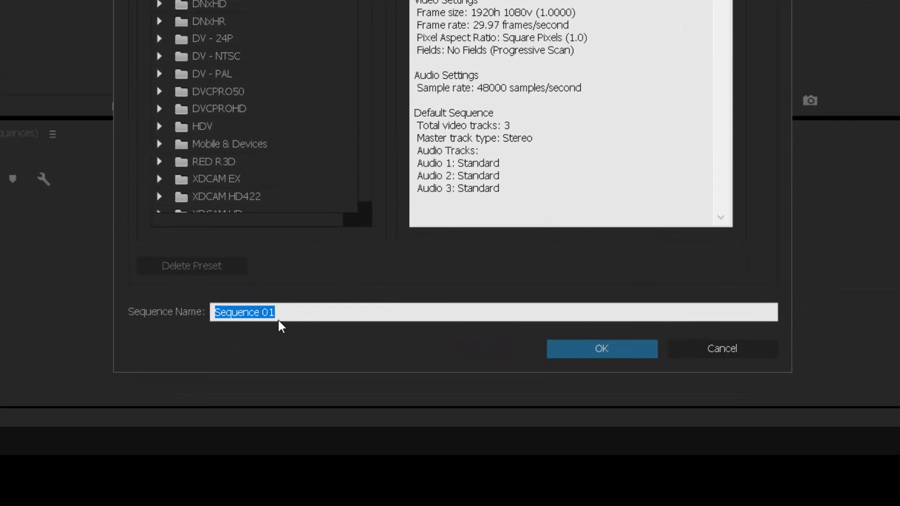
Step: Name the sequence AUTOBLOGlogoINTRO, choose the DSLR 1080p24 preset, review its settings, and create the sequence
key(ctrl+v)
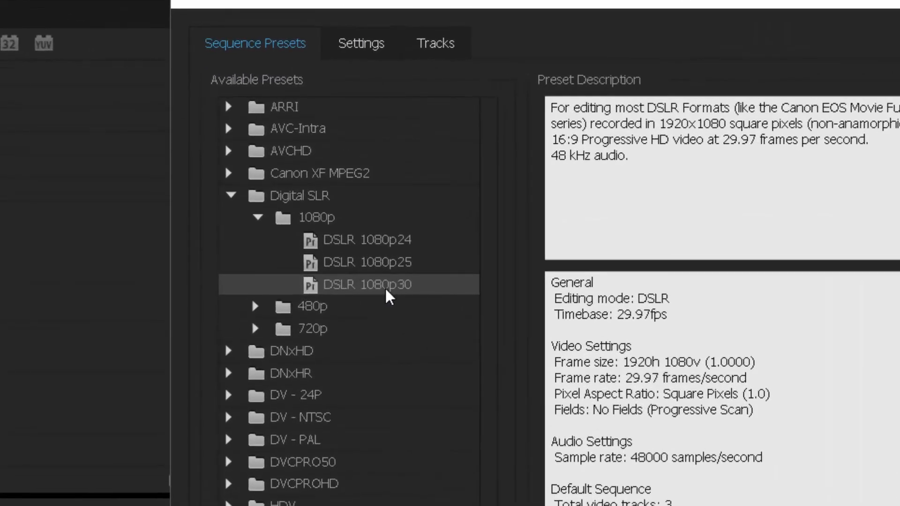
click(231, 196)
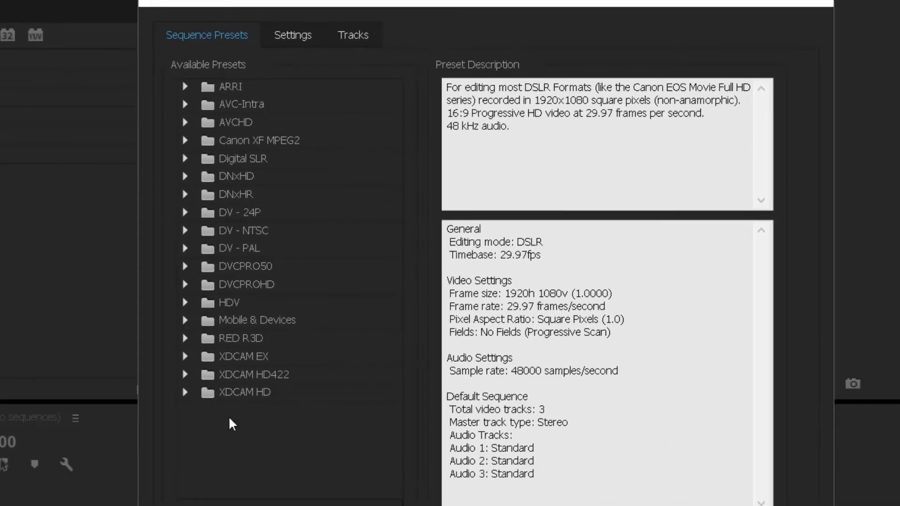
click(187, 284)
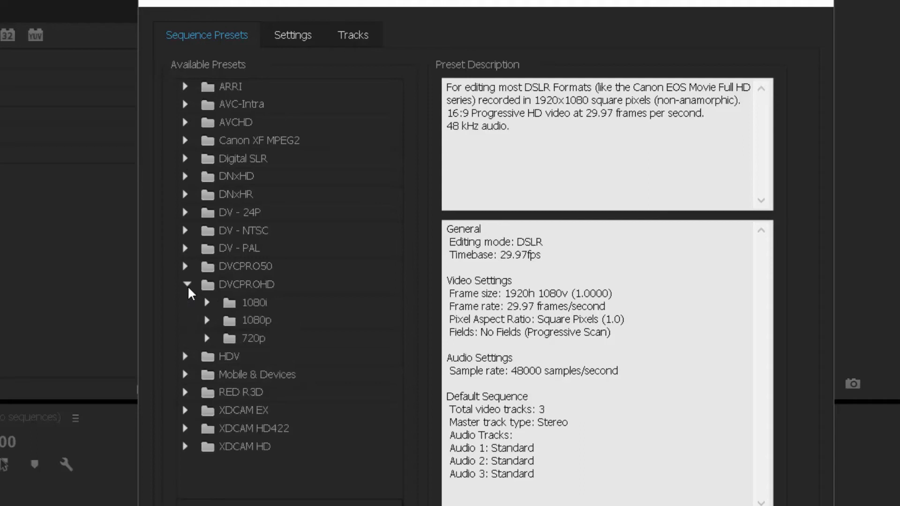
click(185, 159)
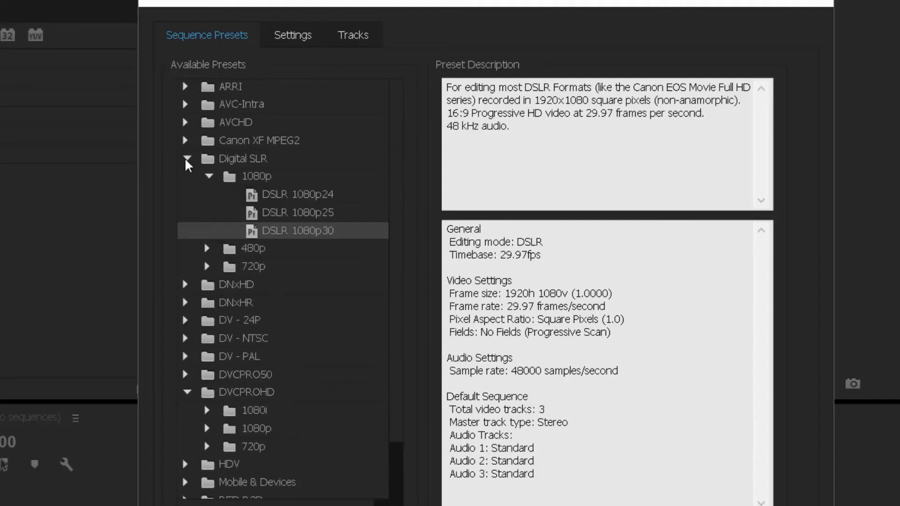
click(323, 200)
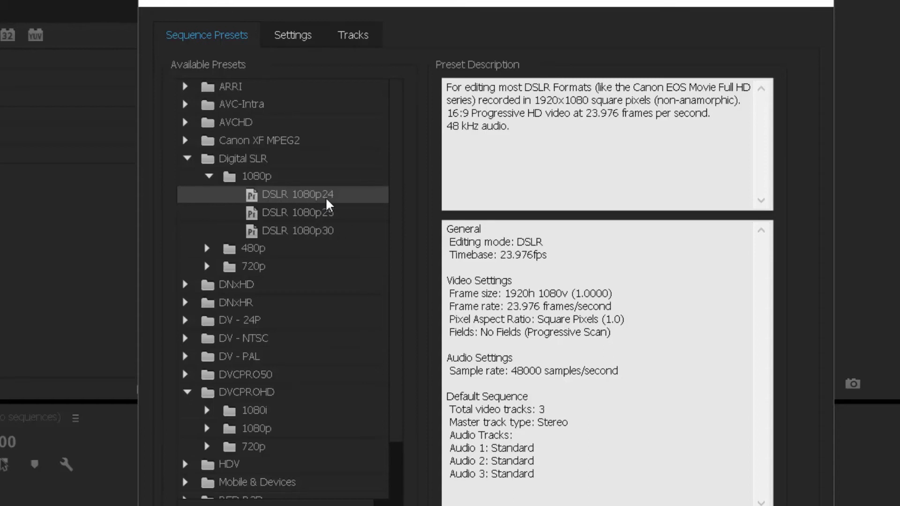
click(282, 43)
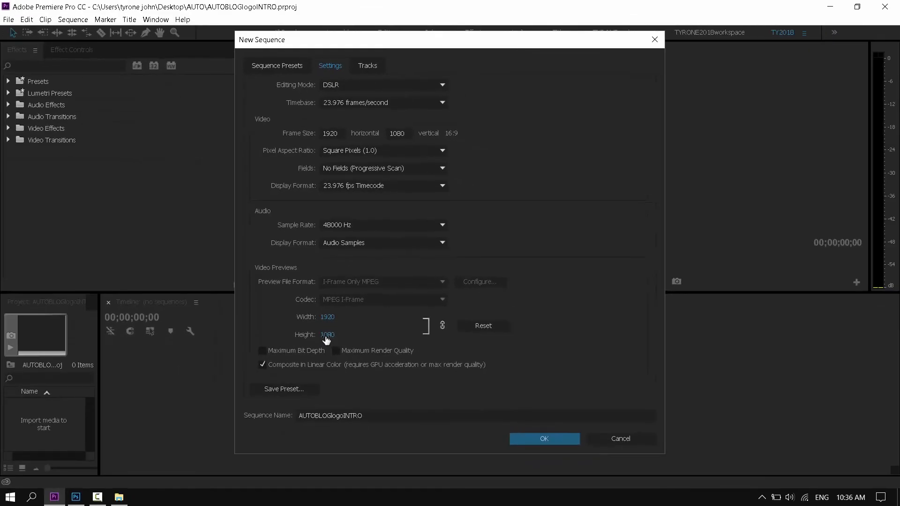
click(565, 438)
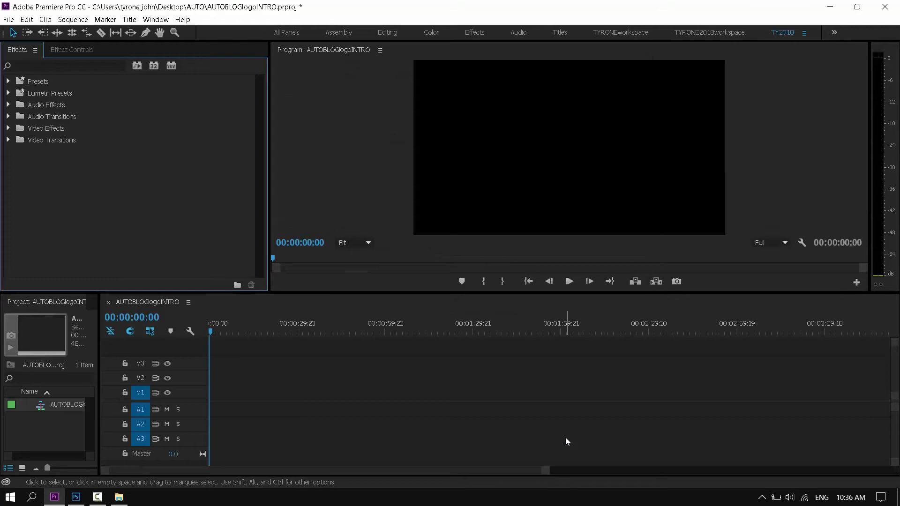
Step: Enlarge the timeline area and stack autoblog.png, shape1.png, shape2.png and TEKph.png from the TEKphAUTOBLOGlogo folder on tracks V1 to V4
drag(421, 292, 421, 240)
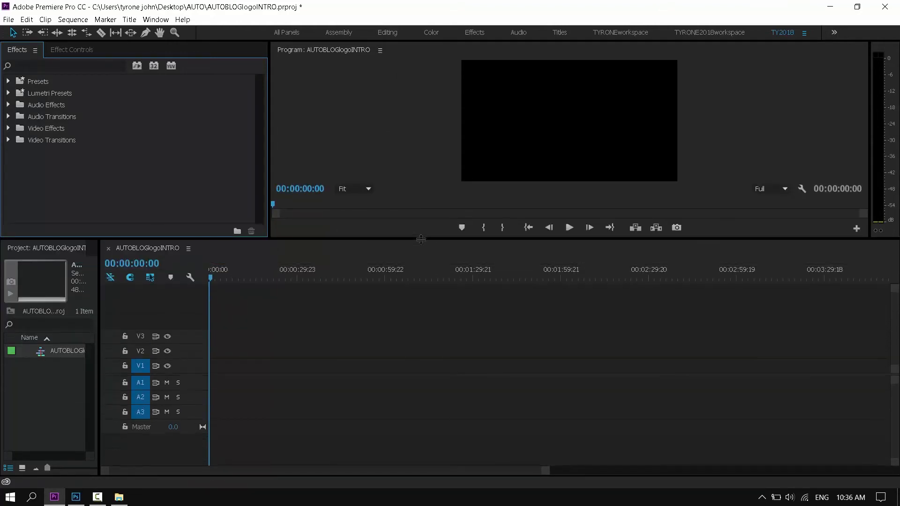
click(119, 496)
drag(324, 38, 261, 40)
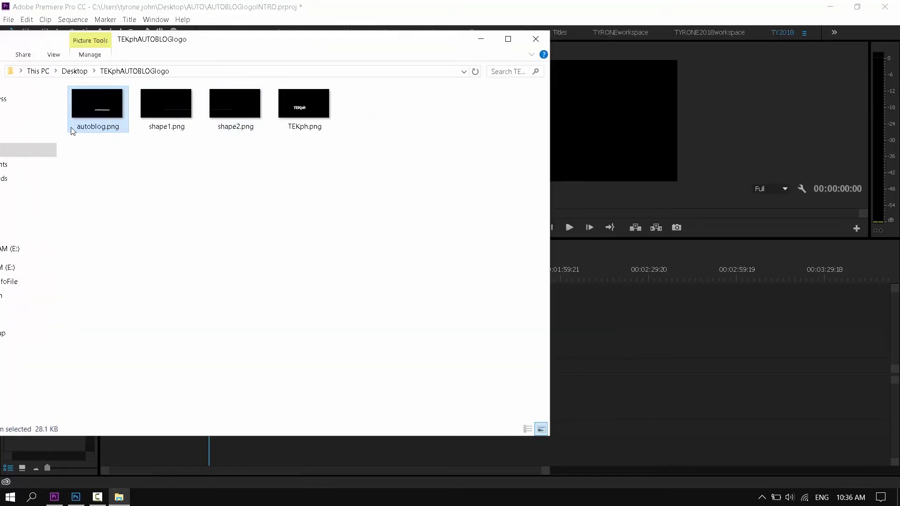
drag(101, 113, 612, 361)
drag(165, 106, 618, 356)
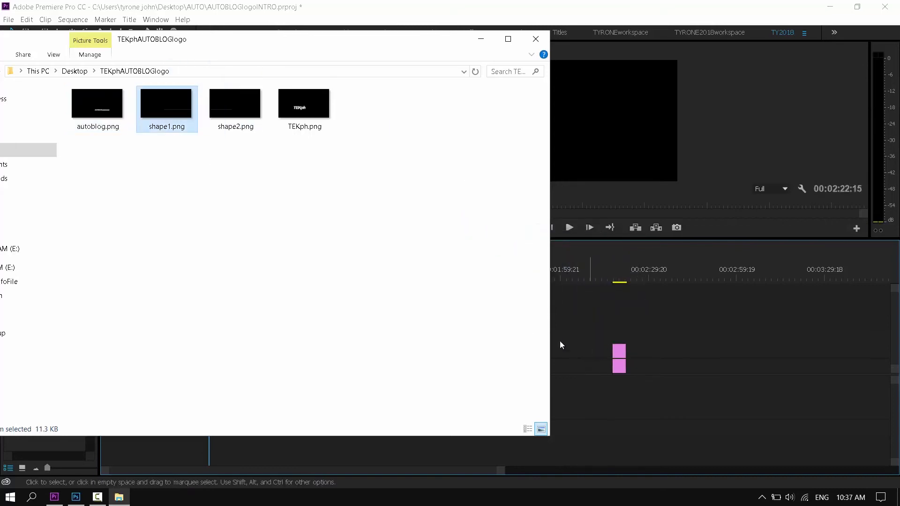
drag(257, 119, 615, 336)
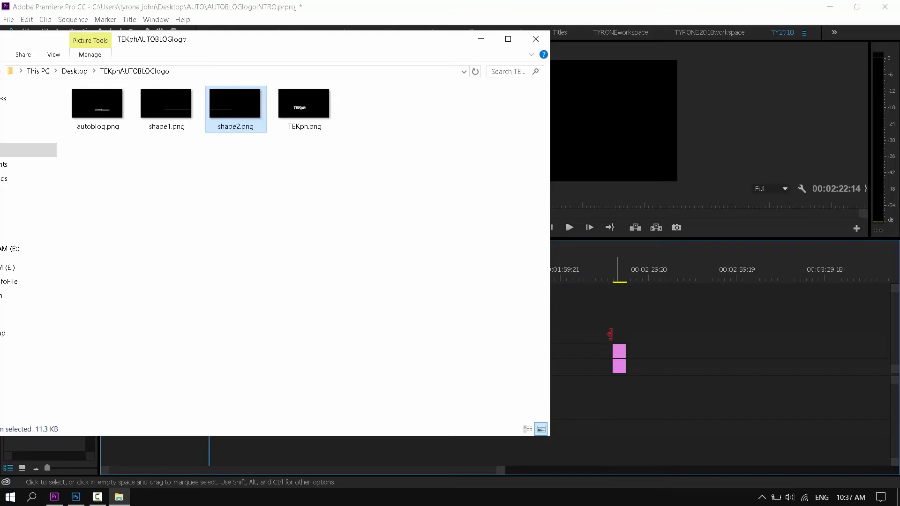
drag(288, 115, 616, 312)
click(619, 267)
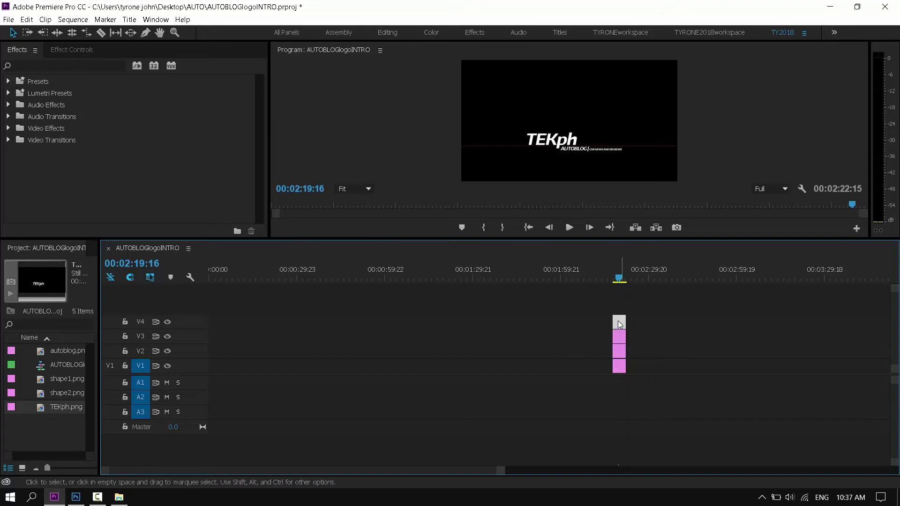
Step: Spread the four logo clips apart, starting TEKph.png at about 00:02:00, and play back the TEKph clip
drag(619, 321, 583, 311)
drag(618, 351, 541, 377)
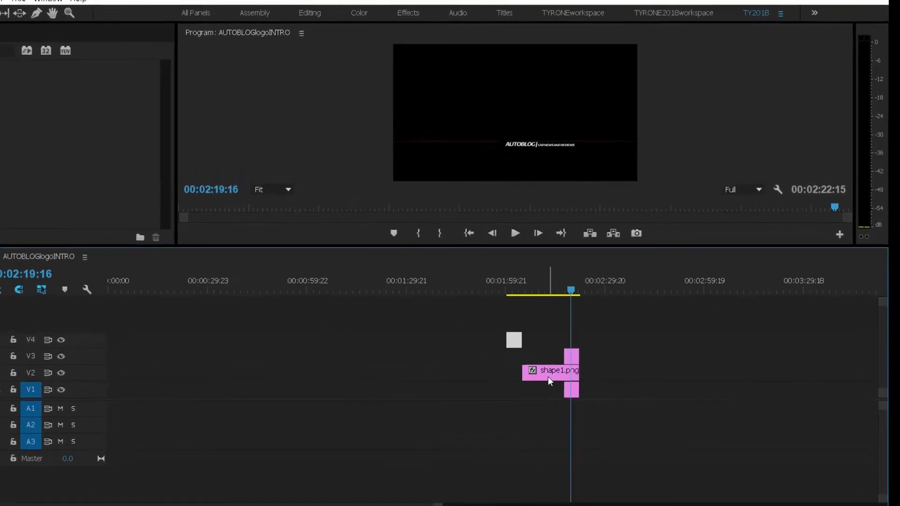
key(ctrl+z)
drag(488, 429, 510, 438)
click(412, 295)
drag(412, 293, 407, 296)
key(space)
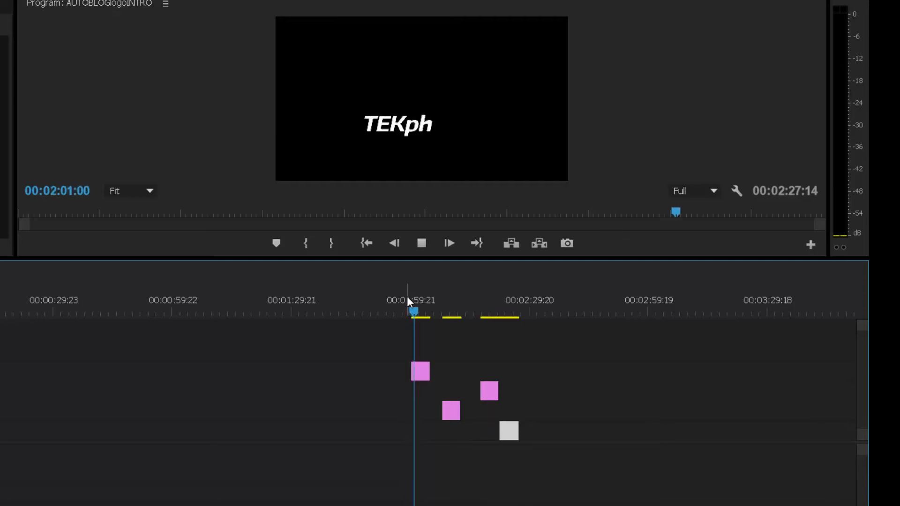
key(space)
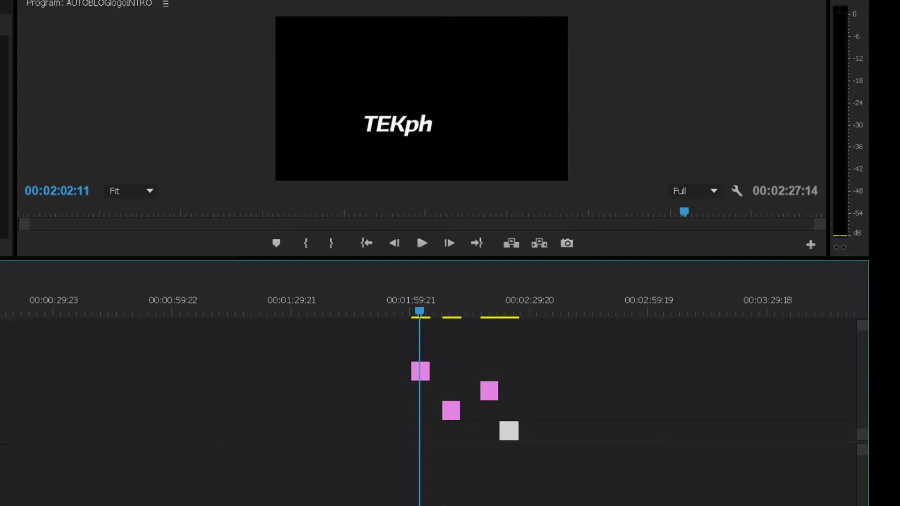
Step: Align the shape1.png, shape2.png and autoblog.png clips with the start of the TEKph.png clip
key(=)
key(=)
drag(468, 408, 396, 412)
drag(549, 387, 399, 395)
drag(598, 426, 396, 440)
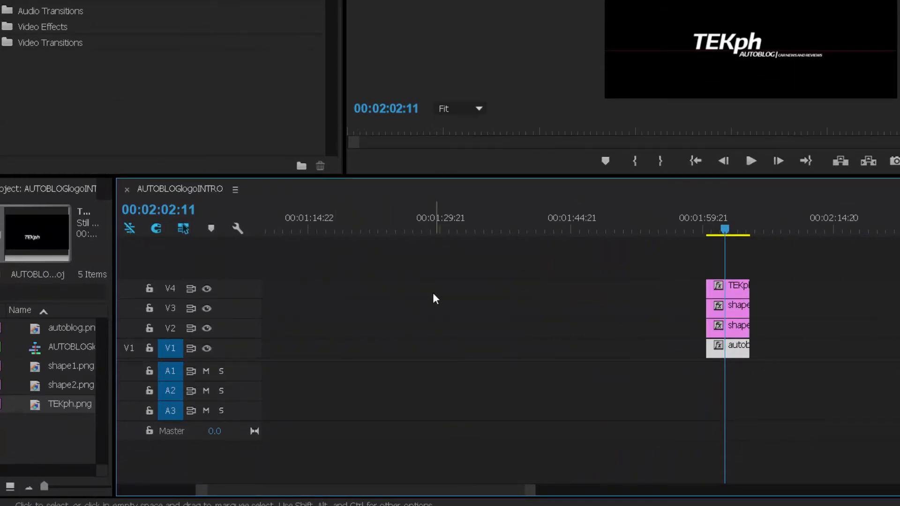
Step: Enlarge the program monitor area, shift the TEKph.png clip on V4 to start at 00:01:58:12, and set the playhead there
drag(529, 491, 449, 502)
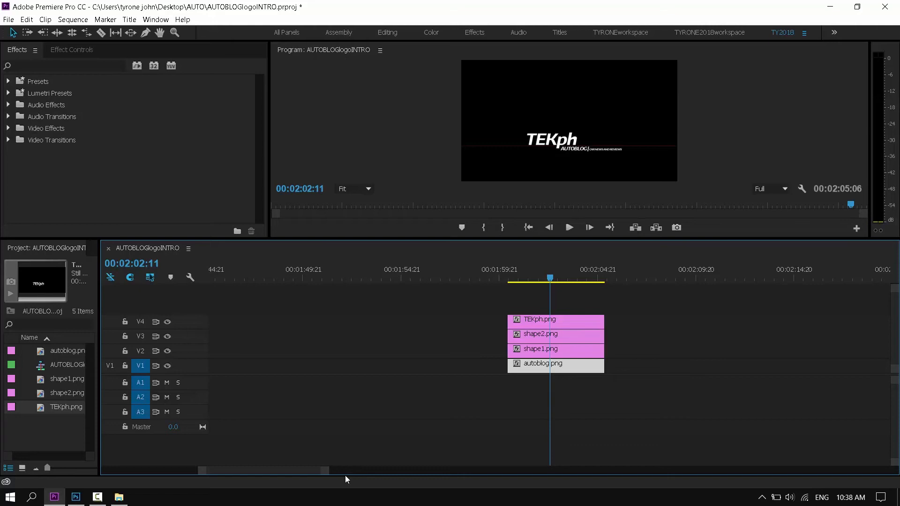
click(507, 276)
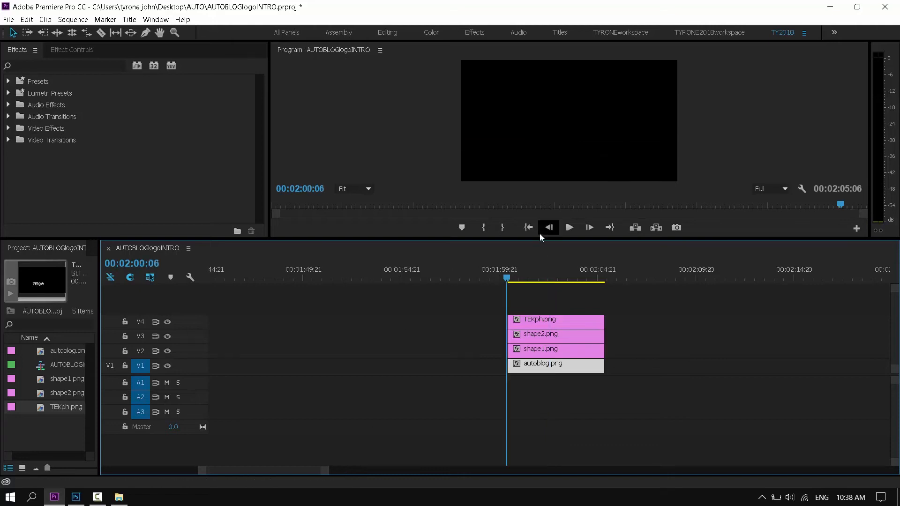
drag(539, 238, 303, 479)
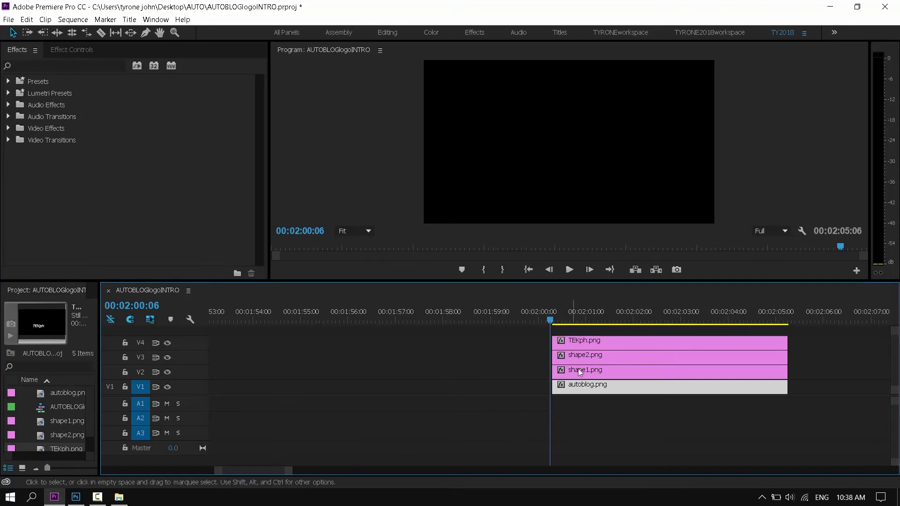
drag(596, 344, 511, 344)
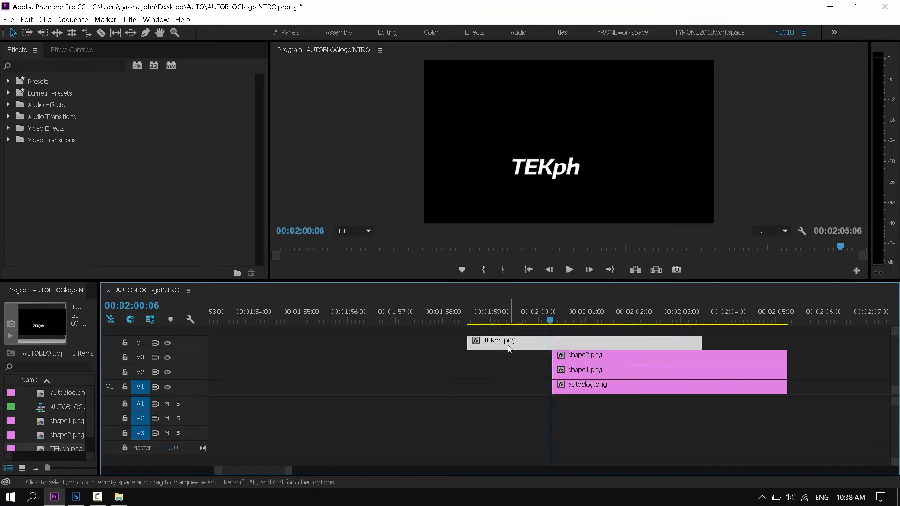
click(468, 318)
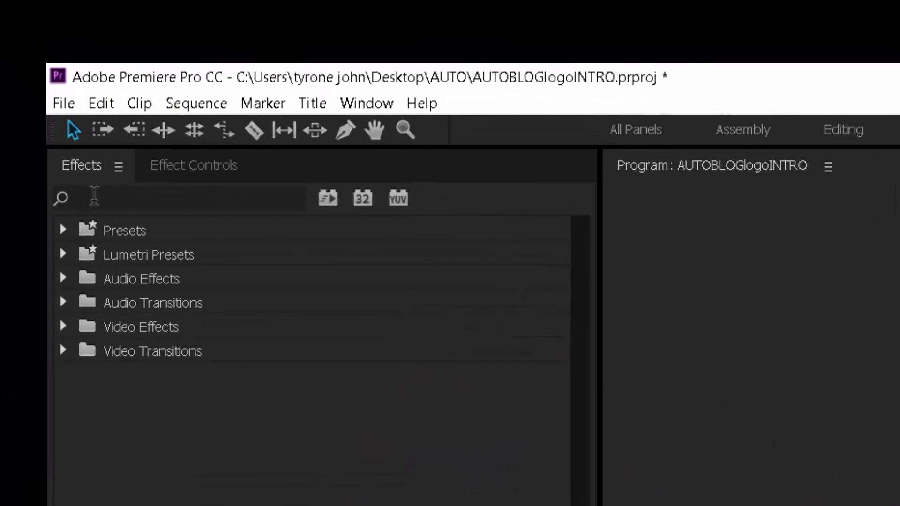
Step: Find the Push video transition, apply it to the start of the TEKph.png clip, and play it back
click(23, 64)
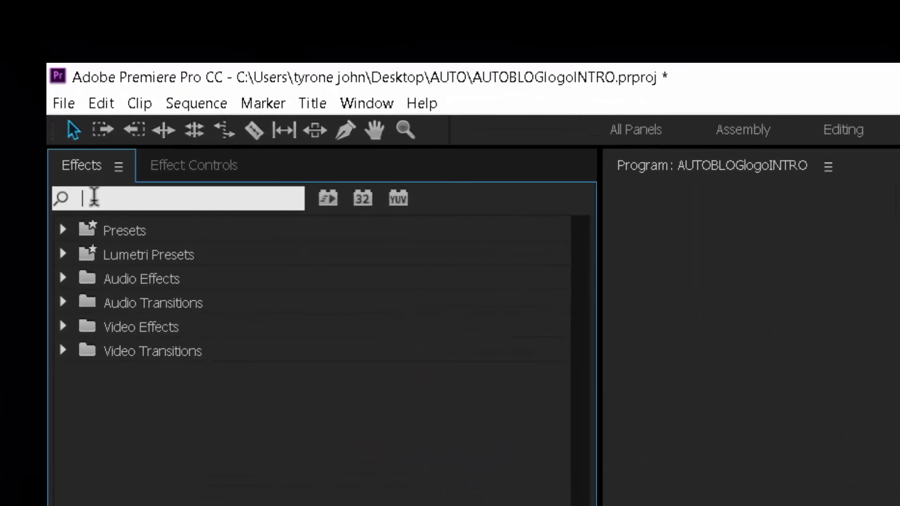
text(push)
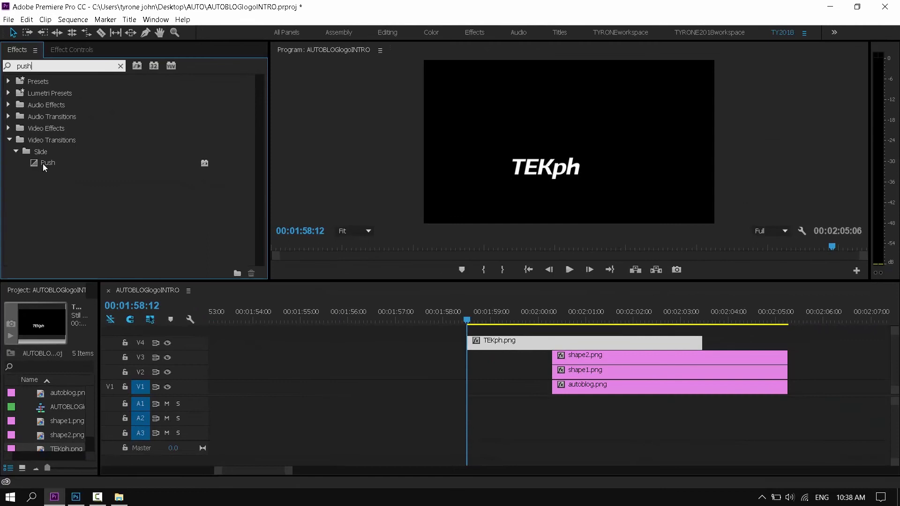
drag(44, 164, 472, 351)
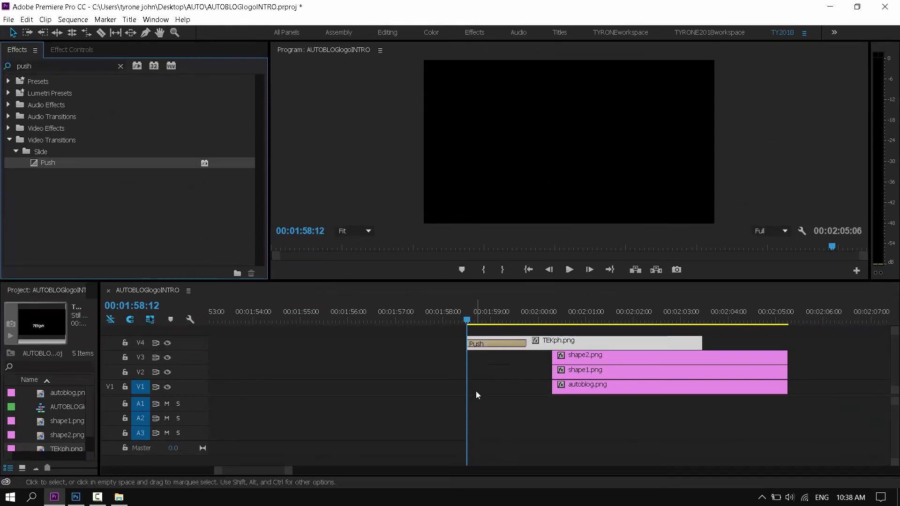
key(space)
key(space)
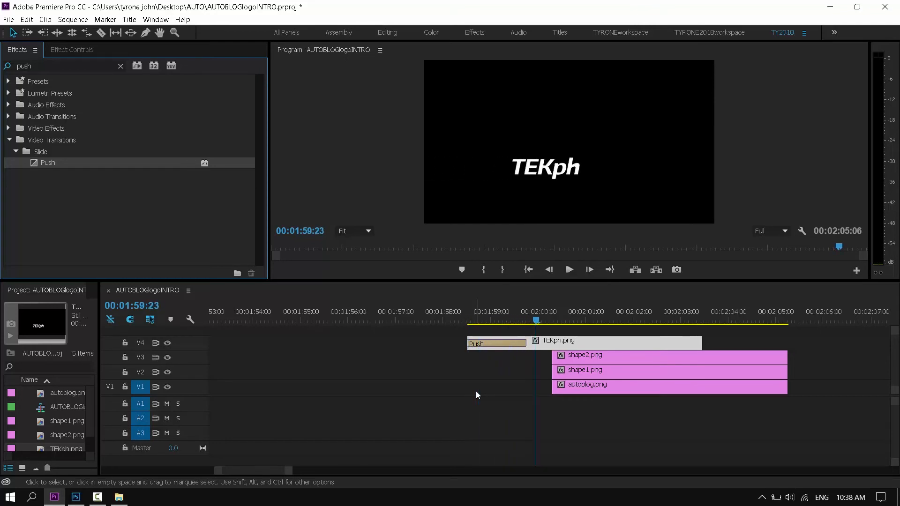
click(467, 312)
key(space)
key(space)
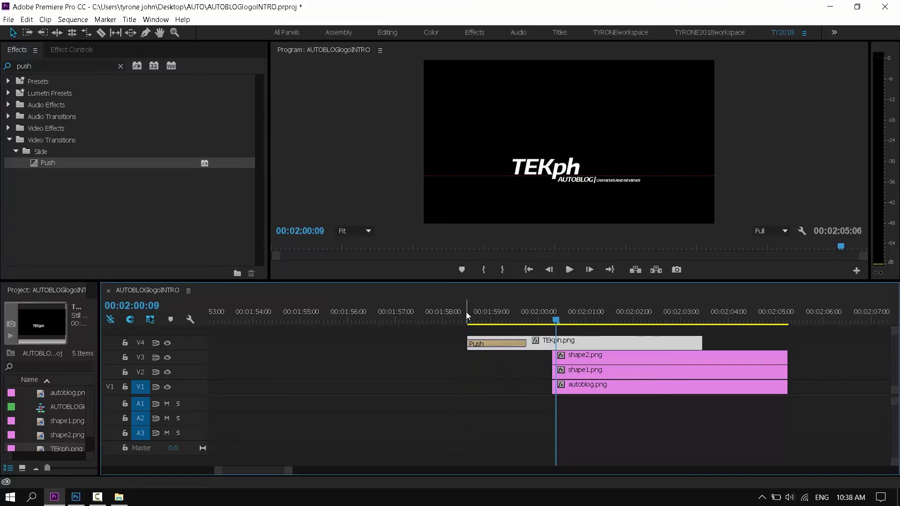
click(466, 311)
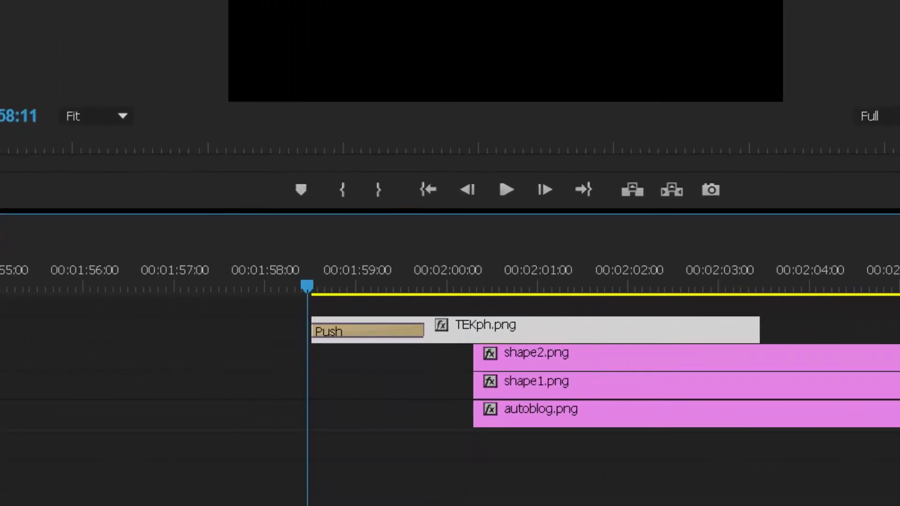
Step: Shorten the Push transition on TEKph.png to about 4 frames, playing it back repeatedly to check its speed
key(=)
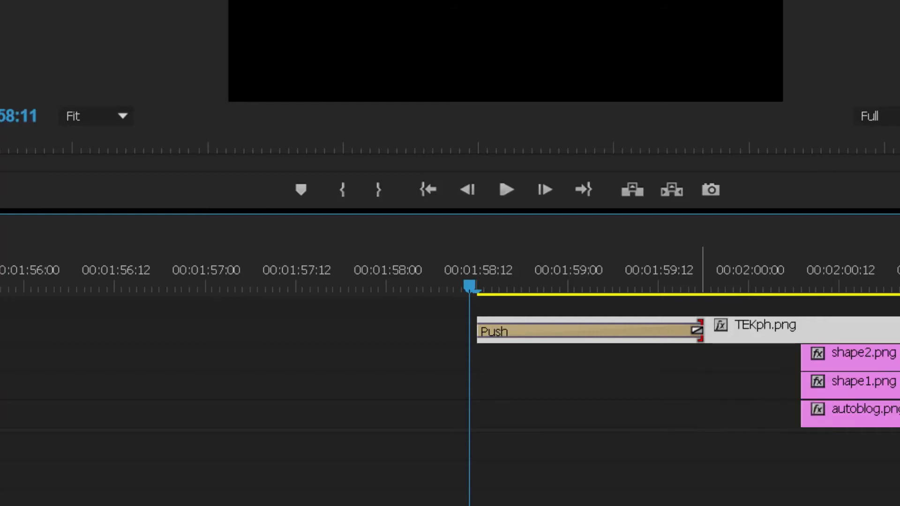
drag(697, 330, 517, 330)
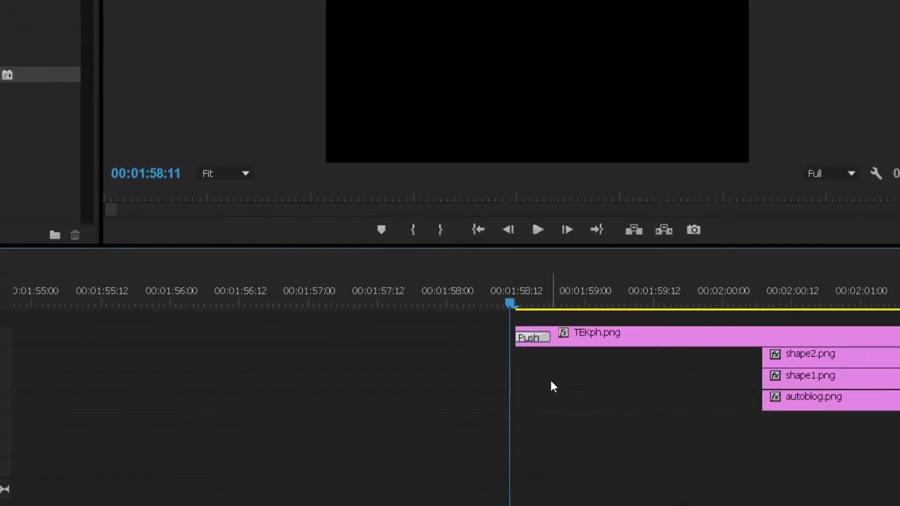
key(space)
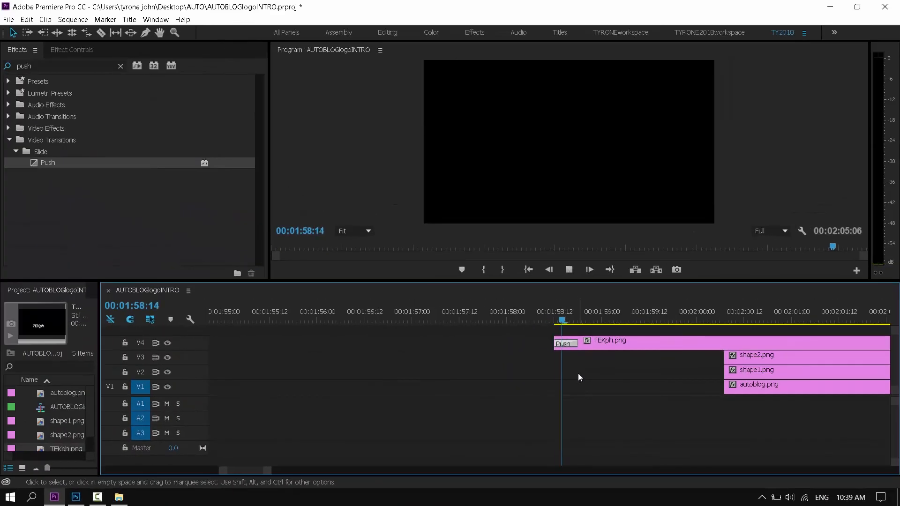
drag(555, 314, 550, 314)
key(space)
click(549, 315)
key(space)
click(550, 318)
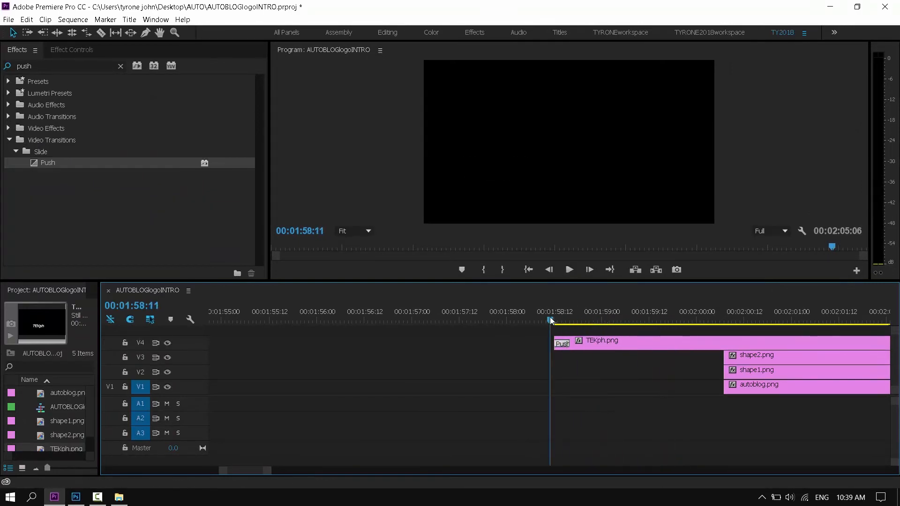
key(space)
click(549, 318)
key(space)
key(space)
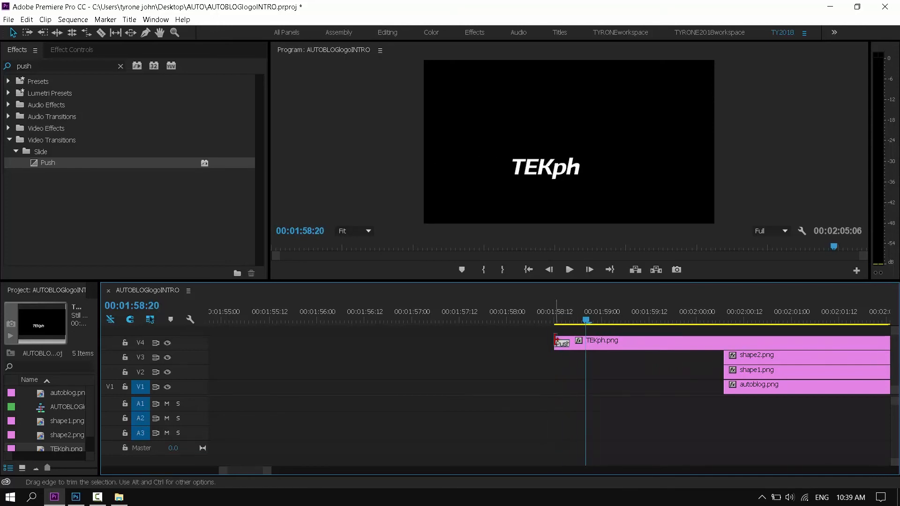
Step: Lengthen the Push transition on TEKph.png to about two seconds and play it back
drag(569, 343, 748, 343)
click(555, 319)
key(space)
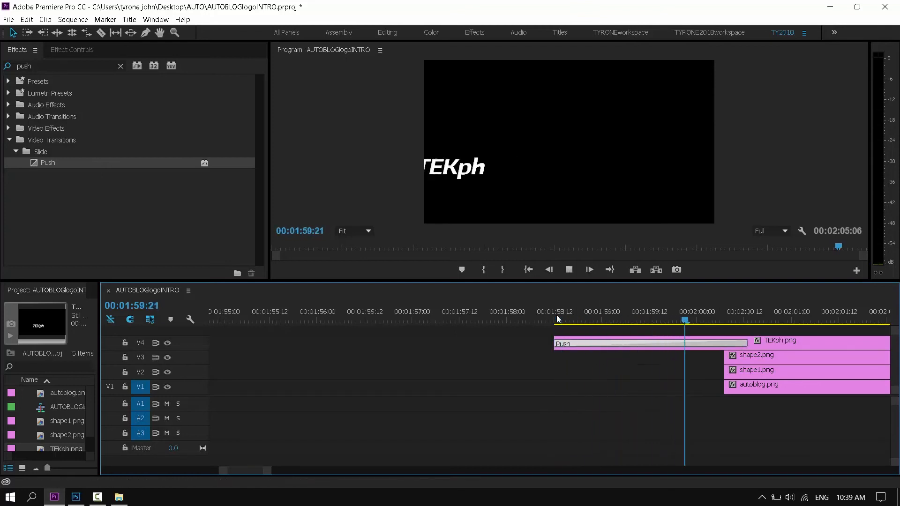
key(space)
Step: Shorten the Push transition on TEKph.png to about 5 frames and play it back from the start
drag(746, 341, 573, 344)
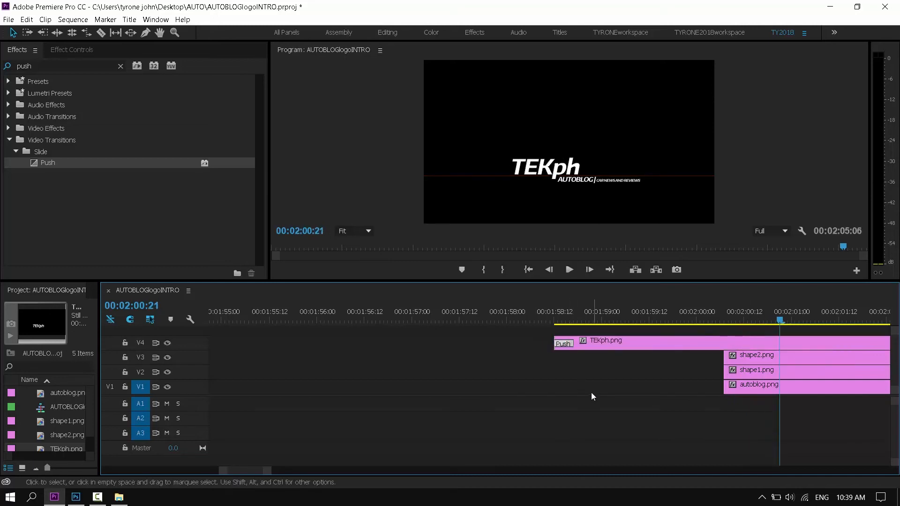
click(550, 309)
key(space)
click(544, 314)
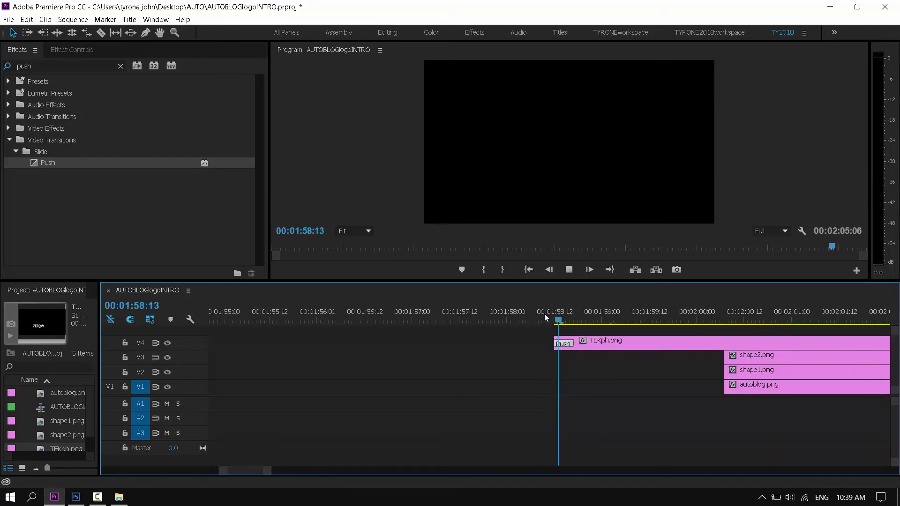
Step: Move the autoblog.png clip on V1 earlier so it starts together with the TEKph.png clip
key(space)
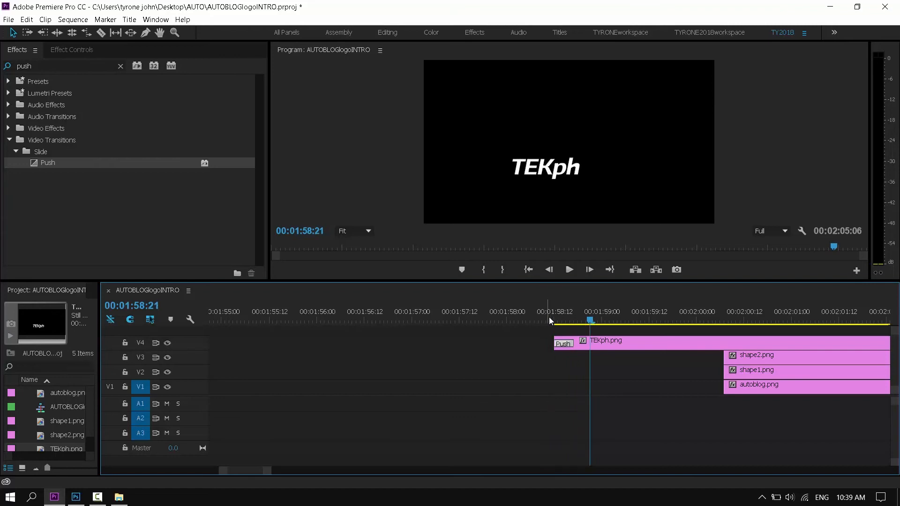
click(567, 321)
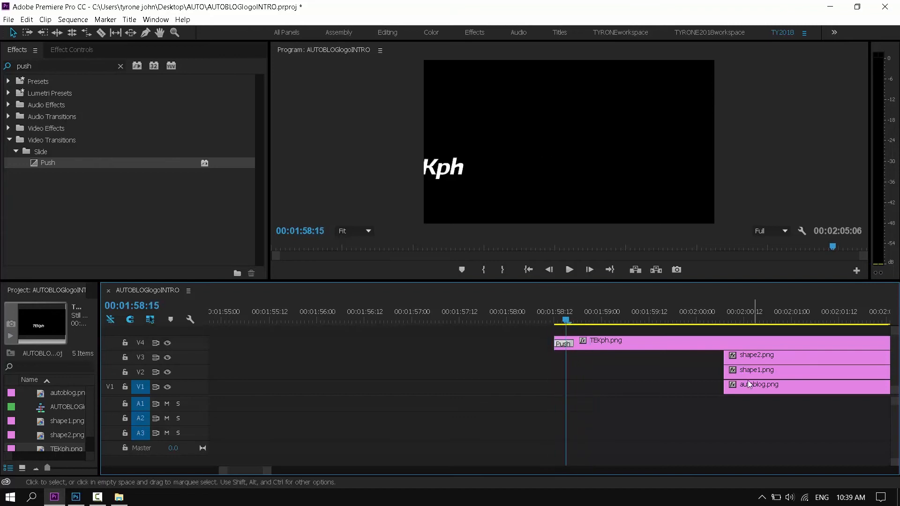
drag(755, 390, 585, 391)
drag(555, 321, 574, 321)
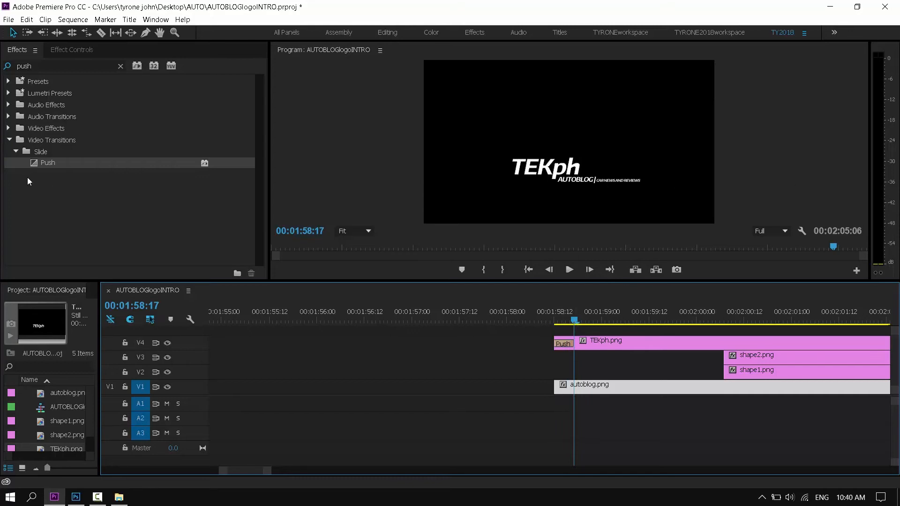
Step: Apply the Push transition to the start of autoblog.png and shorten it to 5 frames
drag(28, 163, 566, 393)
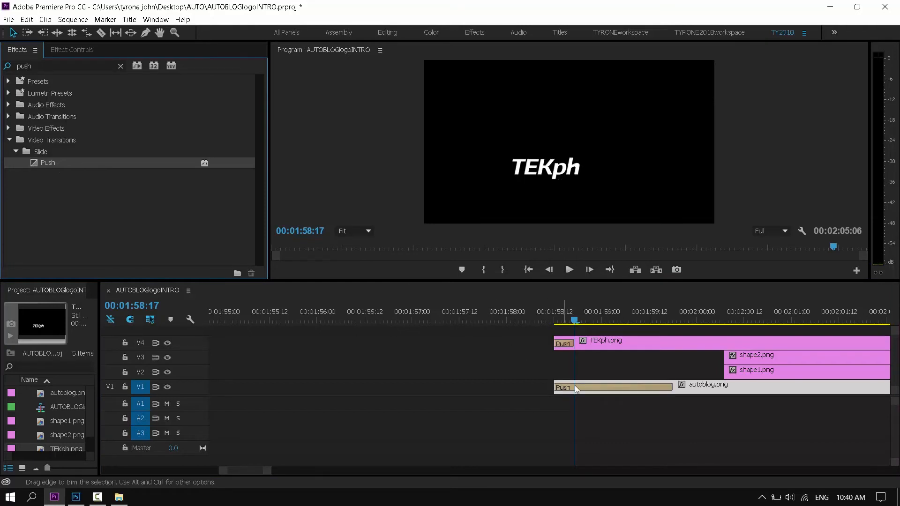
drag(672, 387, 573, 387)
drag(579, 320, 549, 330)
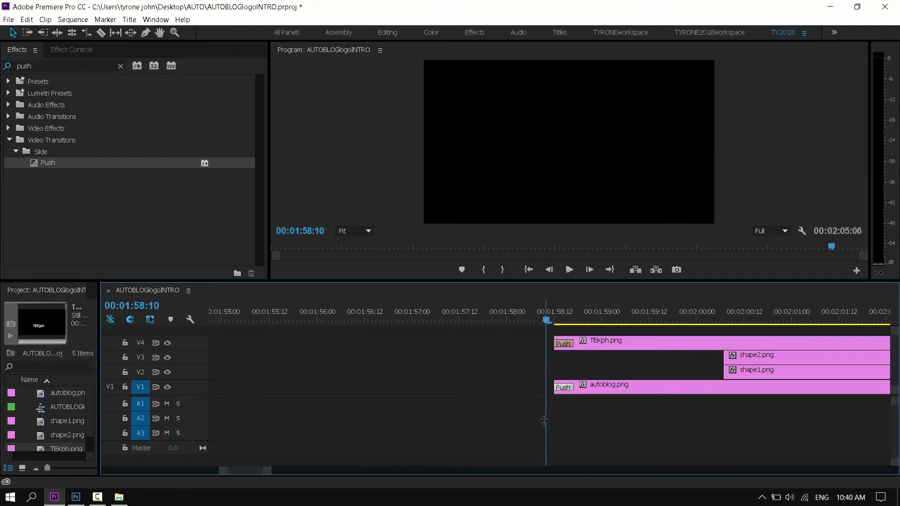
Step: Play back the start of the intro repeatedly to check the Push transitions on TEKph.png and autoblog.png
key(space)
key(space)
click(548, 313)
key(space)
click(548, 313)
key(space)
click(549, 313)
drag(549, 313, 569, 319)
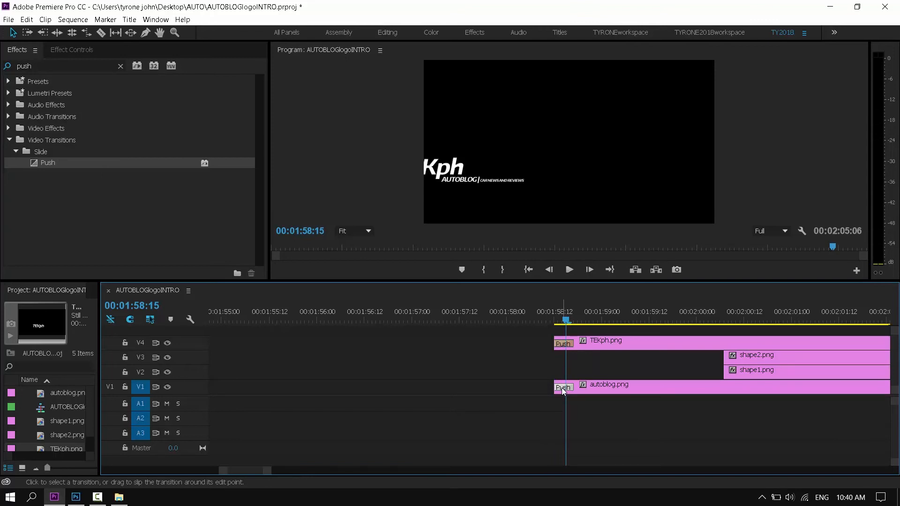
Step: Open the settings of the Push transition on autoblog.png in Effect Controls
click(555, 370)
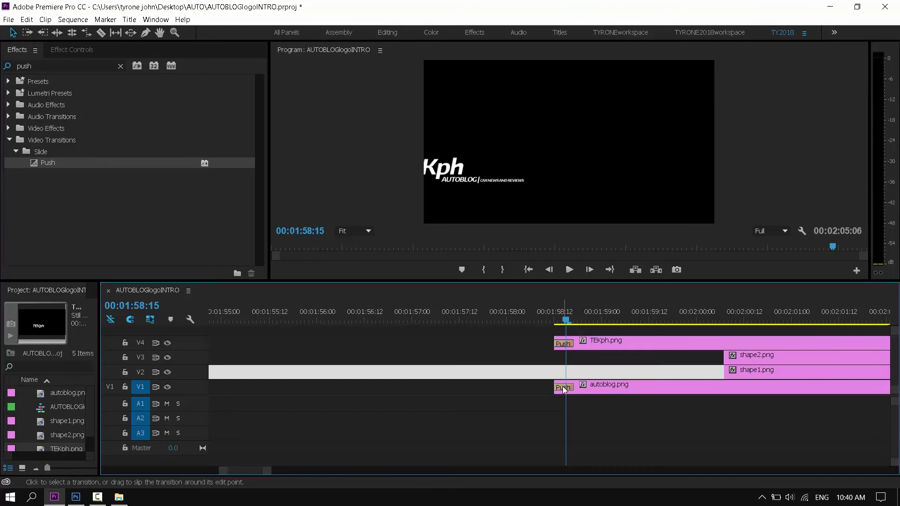
click(563, 387)
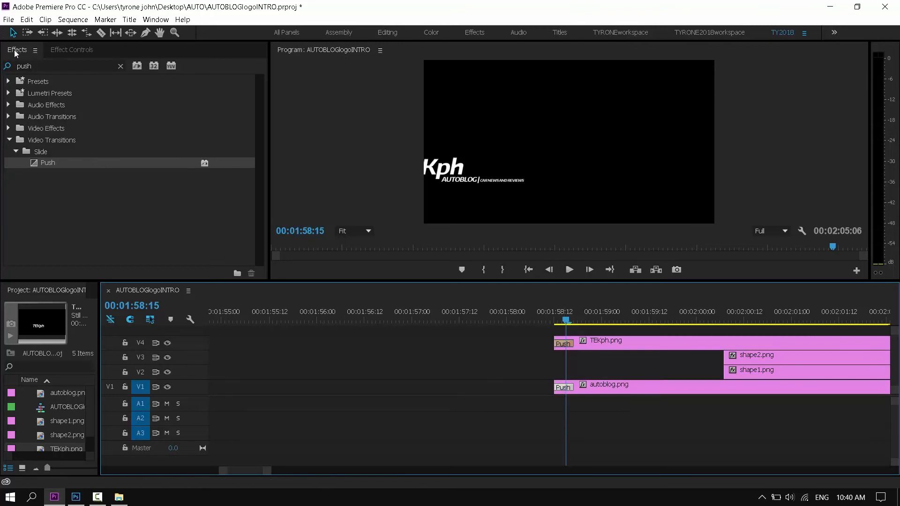
click(62, 52)
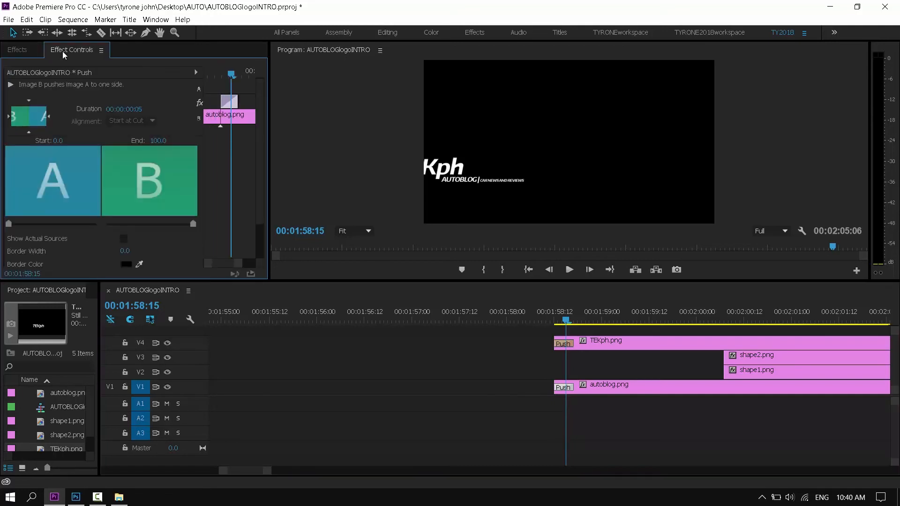
click(629, 387)
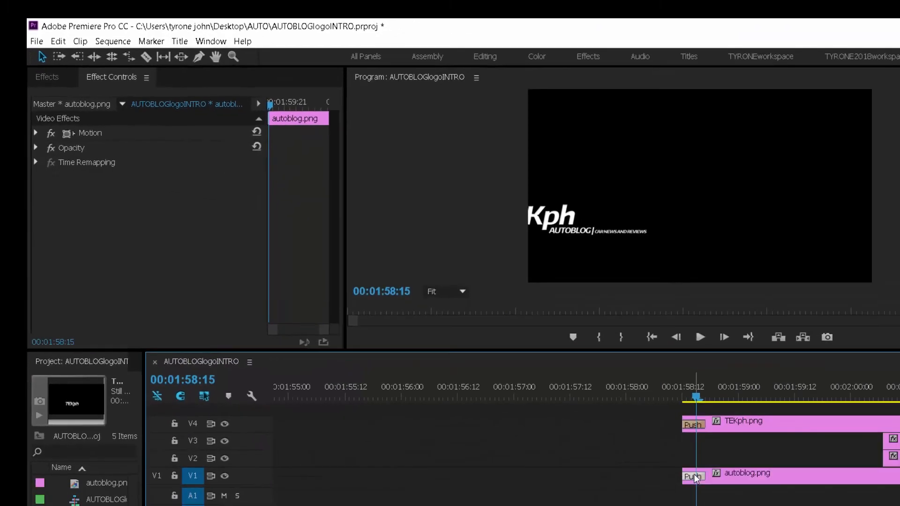
click(694, 476)
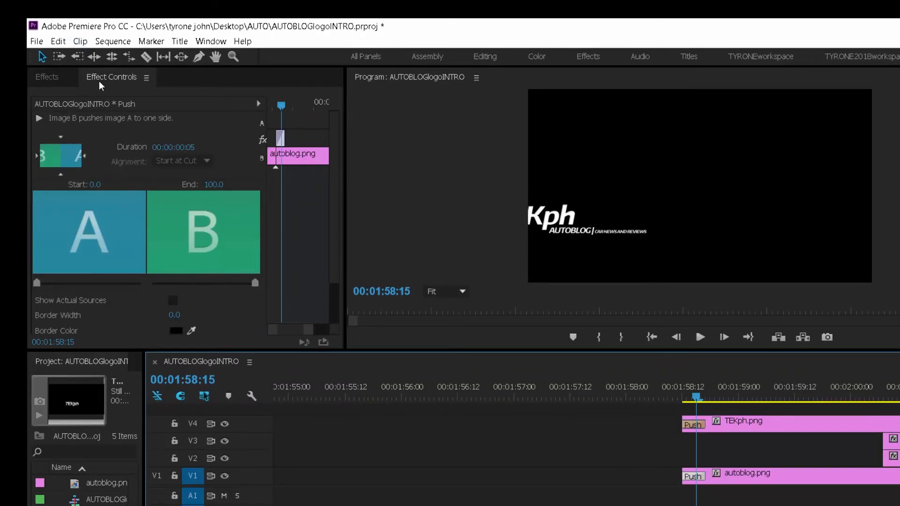
click(205, 43)
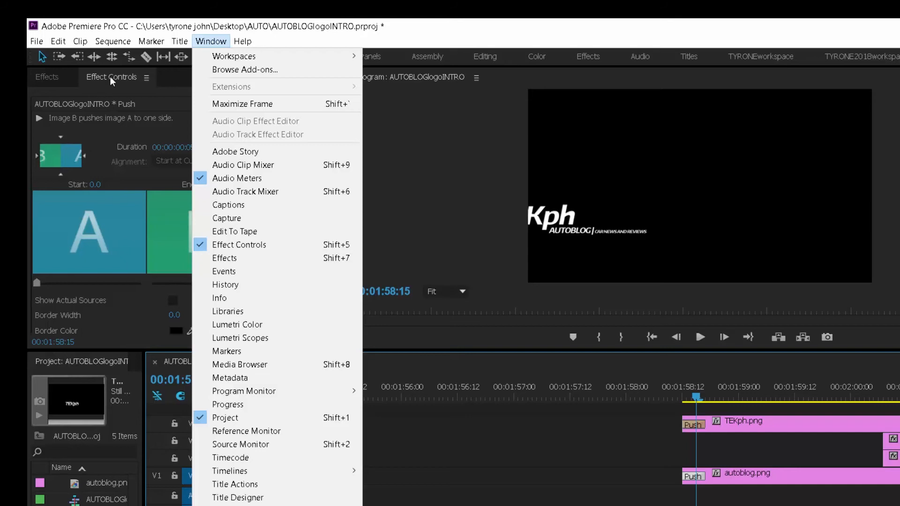
click(476, 23)
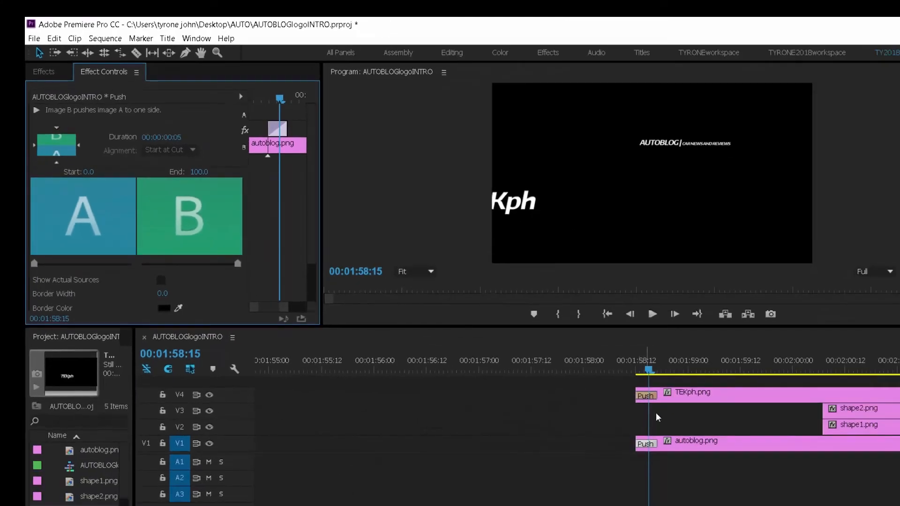
Step: Try the Push on autoblog.png with its direction from North to South and play it back
click(640, 371)
key(space)
key(space)
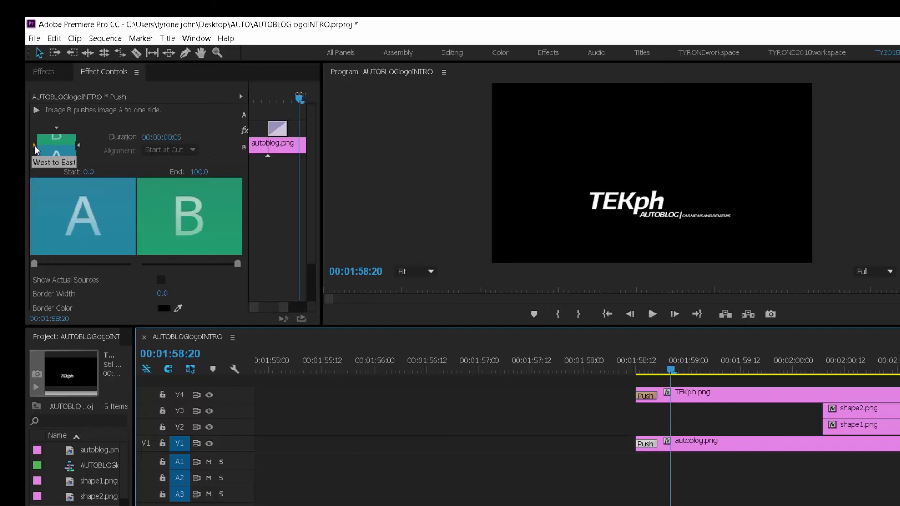
Step: Set the Push direction on autoblog.png to East to West and play back the intro repeatedly
click(80, 145)
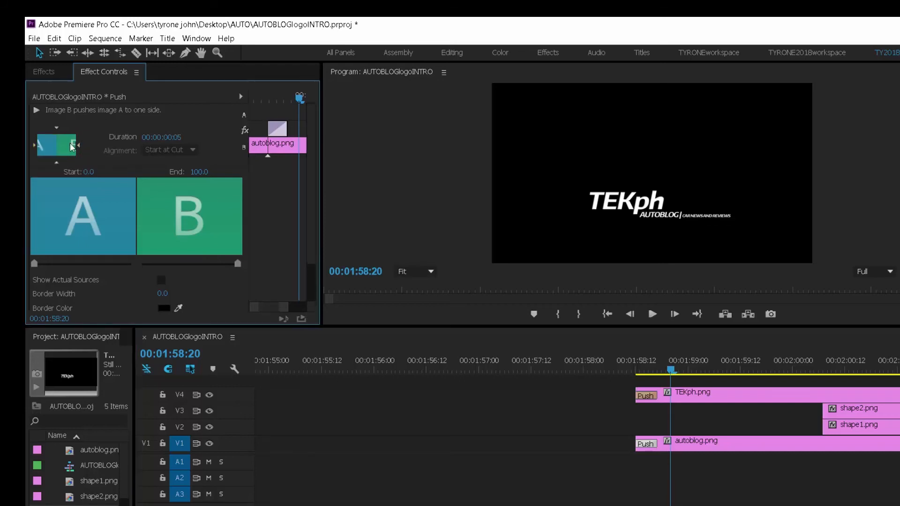
click(33, 145)
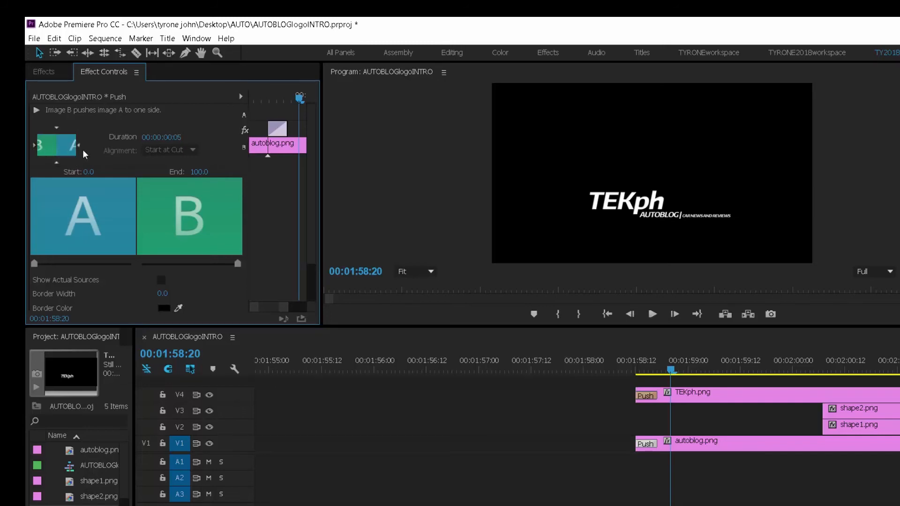
click(631, 364)
key(space)
click(618, 368)
key(space)
click(620, 367)
key(space)
click(620, 367)
key(space)
click(621, 368)
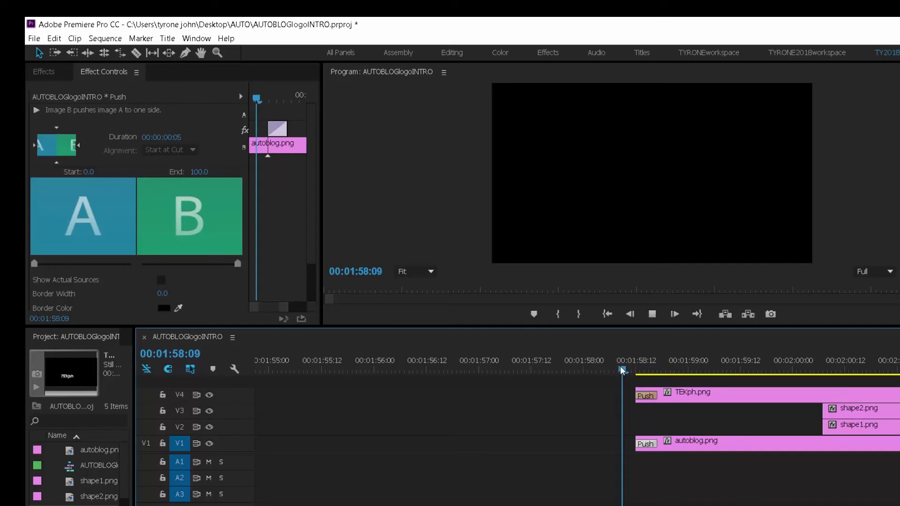
click(620, 367)
key(space)
Step: Move the shape2.png and shape1.png clips earlier together so they start at about 00:01:58:11
drag(263, 473, 294, 472)
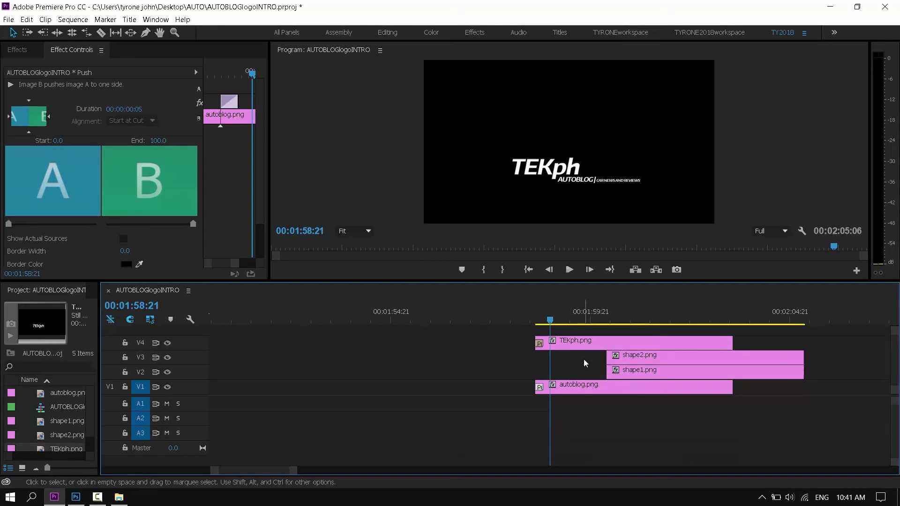
mouse_move(583, 358)
mouse_down()
mouse_move(628, 370)
mouse_move(571, 370)
mouse_up()
drag(292, 471, 262, 475)
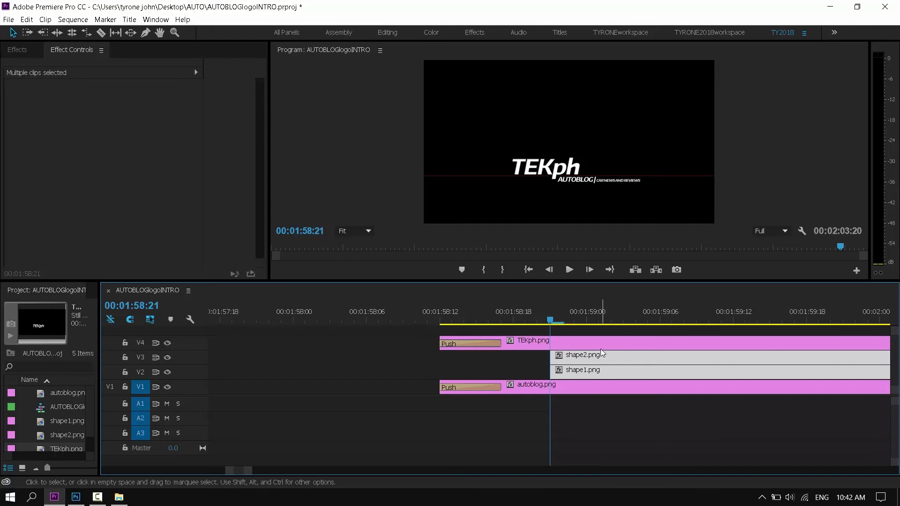
drag(600, 358, 478, 359)
click(432, 315)
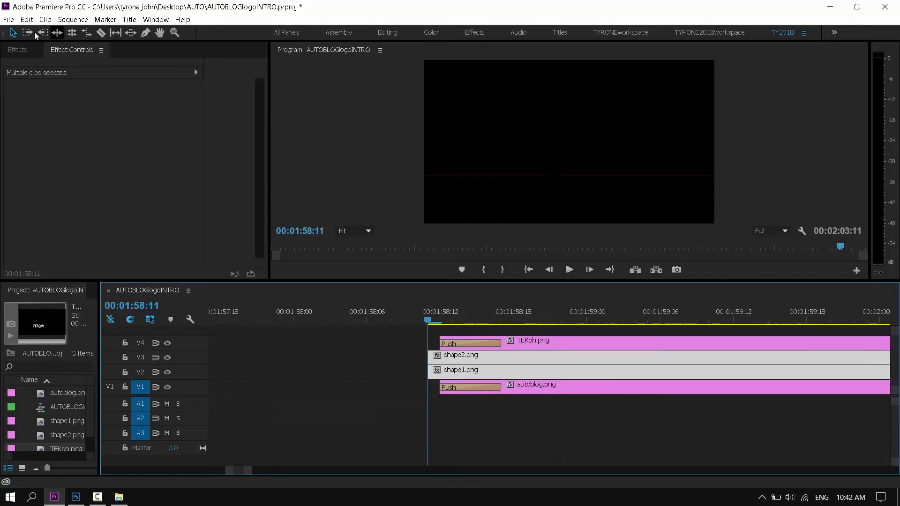
Step: Find the Cross Dissolve video transition and apply it to the start of both shape2.png and shape1.png
click(11, 51)
double_click(35, 65)
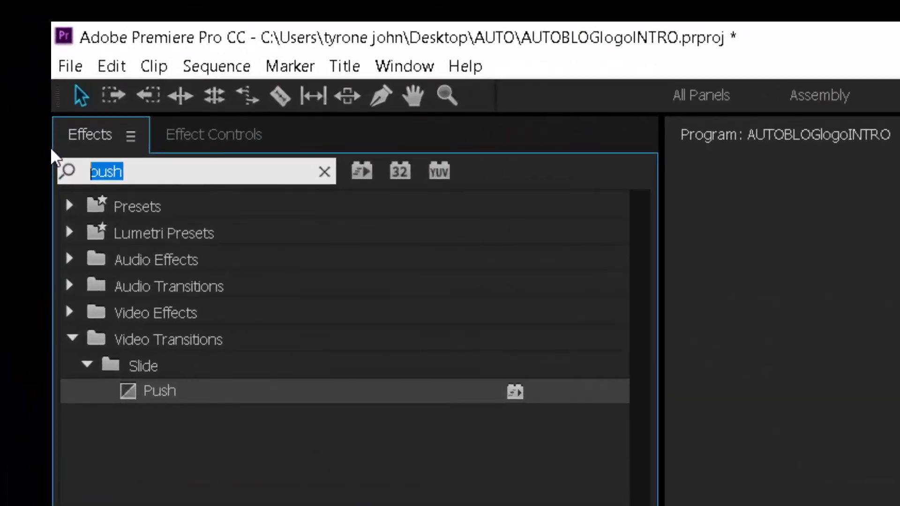
text(cross)
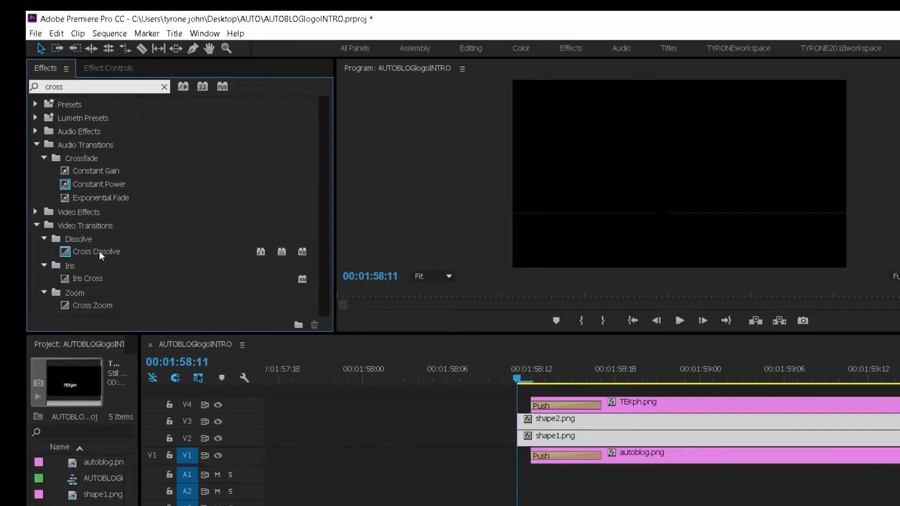
click(144, 366)
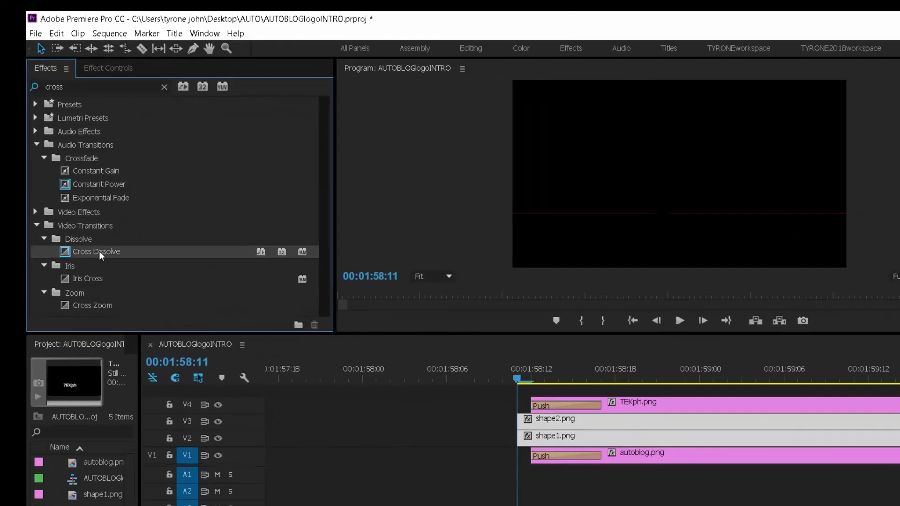
drag(519, 428, 520, 424)
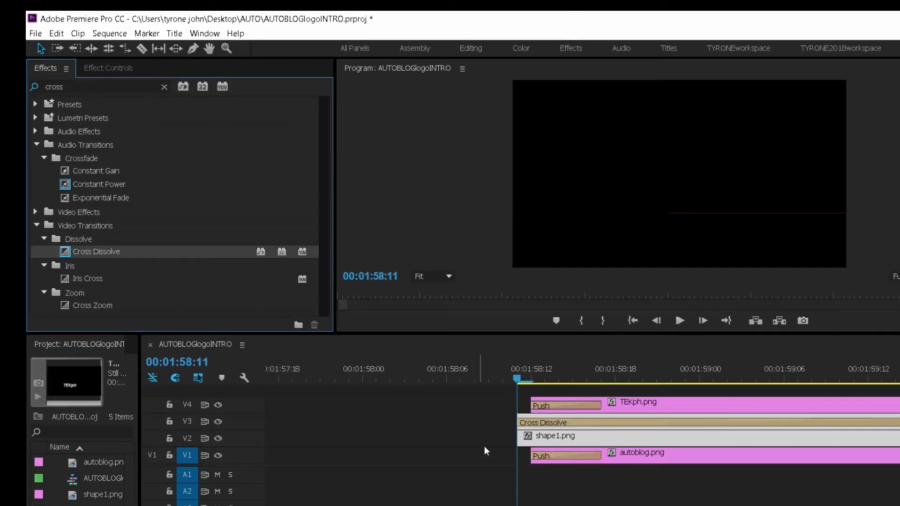
drag(486, 451, 523, 439)
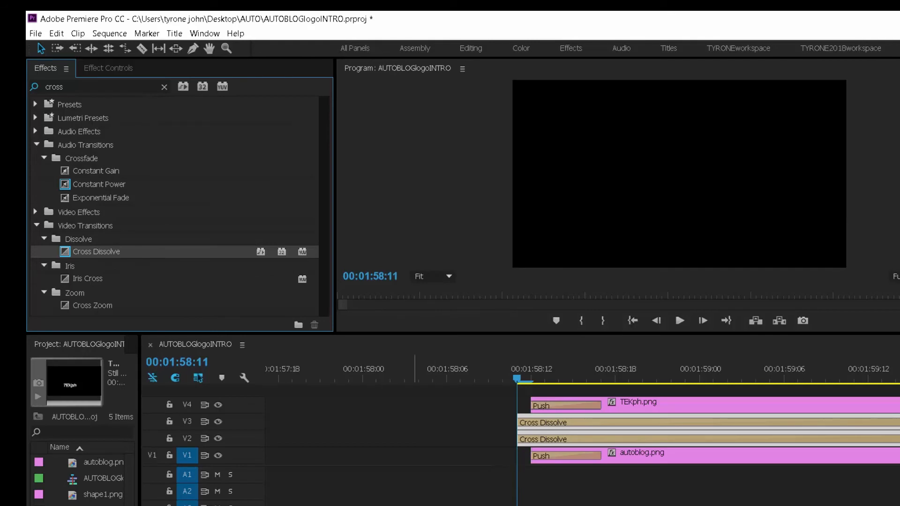
Step: Try starting shape2.png and shape1.png earlier than the text clips, at about 00:01:57:19, and play back the intro
key(minus)
key(minus)
key(minus)
key(minus)
drag(779, 424, 734, 420)
click(623, 362)
key(space)
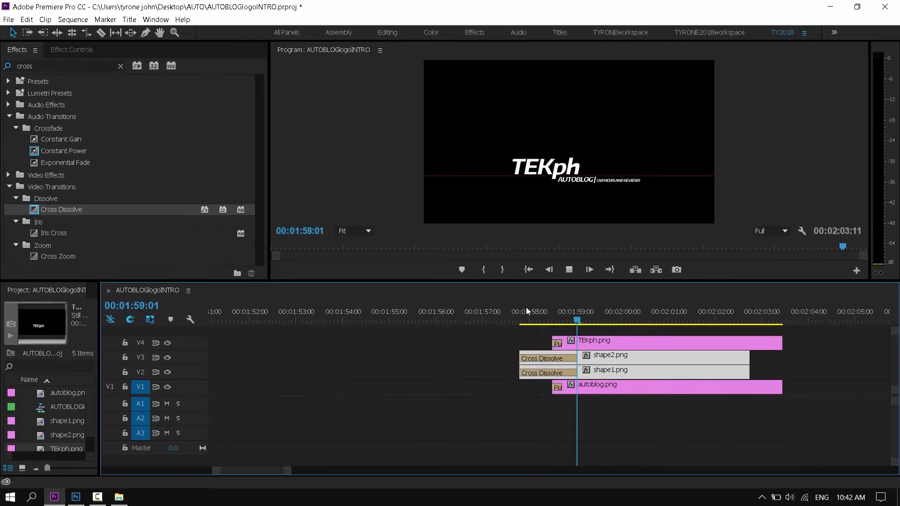
key(space)
Step: Shorten both Cross Dissolves to about 10 frames, align shape2.png and shape1.png with the start of TEKph.png, and play back
drag(576, 358, 535, 370)
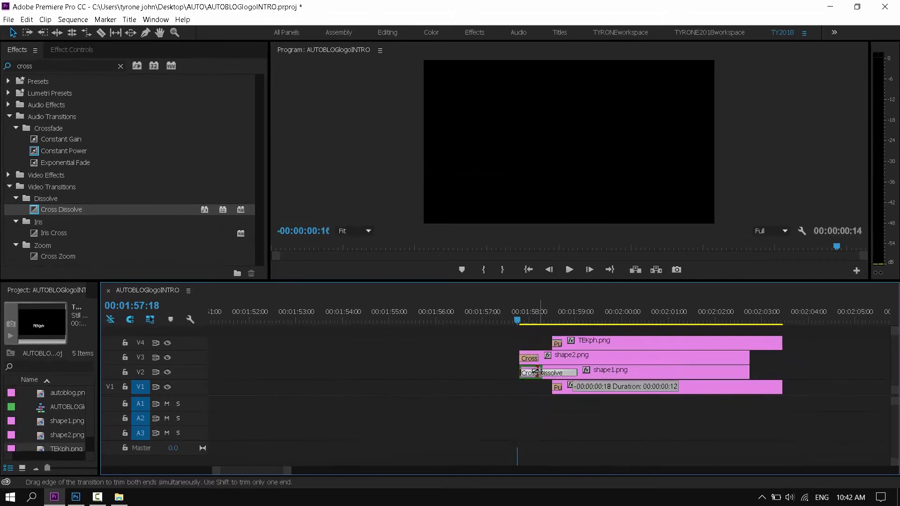
drag(476, 342, 579, 358)
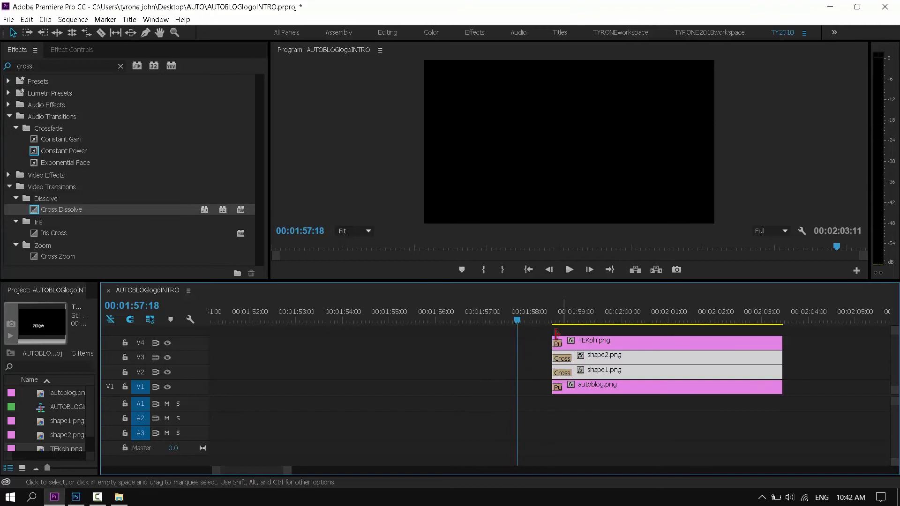
click(550, 311)
key(space)
key(space)
key(space)
key(space)
Step: Move shape2.png and shape1.png about 2 frames earlier, to 00:01:58:10, and play back the intro
drag(290, 470, 250, 472)
drag(750, 356, 723, 358)
key(space)
click(541, 311)
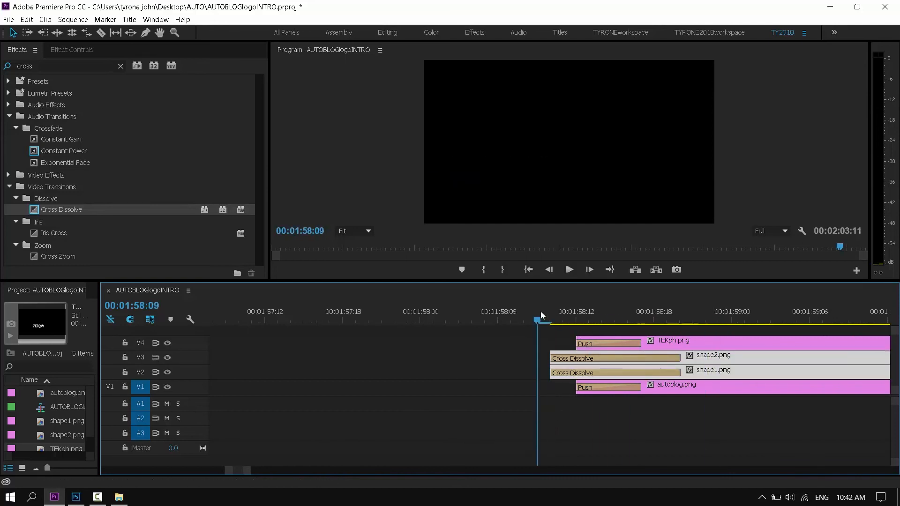
click(541, 311)
click(541, 311)
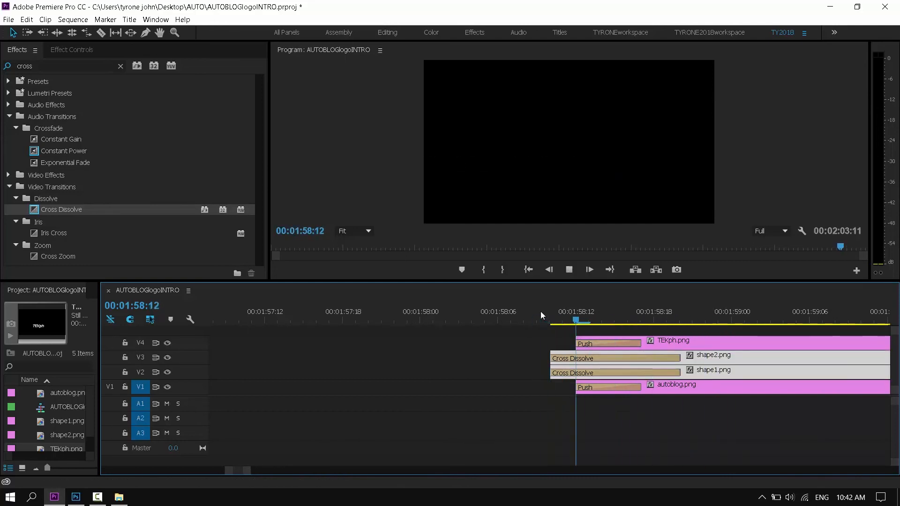
key(space)
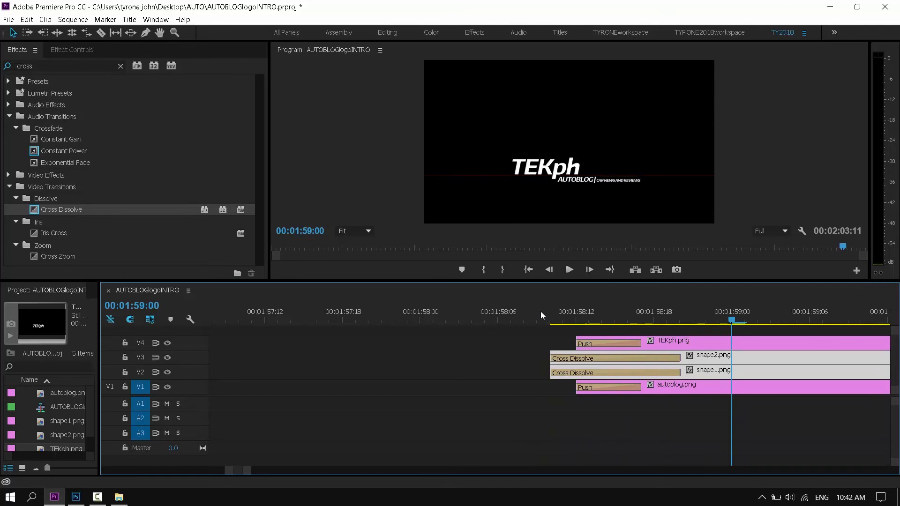
drag(247, 471, 281, 472)
key(space)
key(space)
Step: Move the TEKph.png, shape2.png, shape1.png and autoblog.png clips together to the very start of the sequence
drag(298, 471, 679, 466)
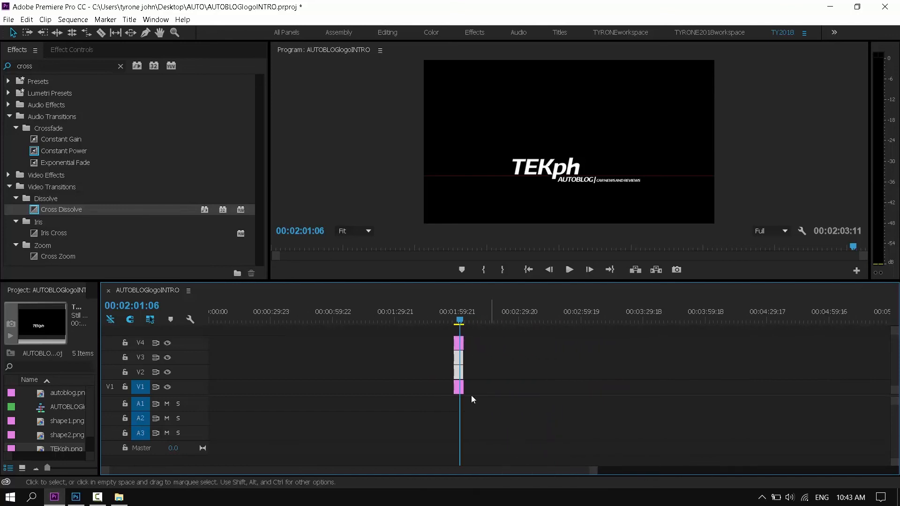
key(Home)
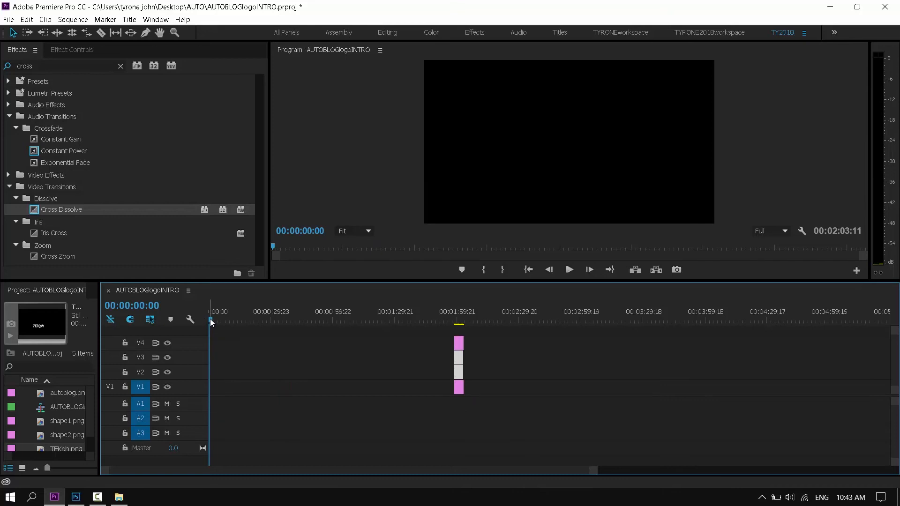
click(457, 320)
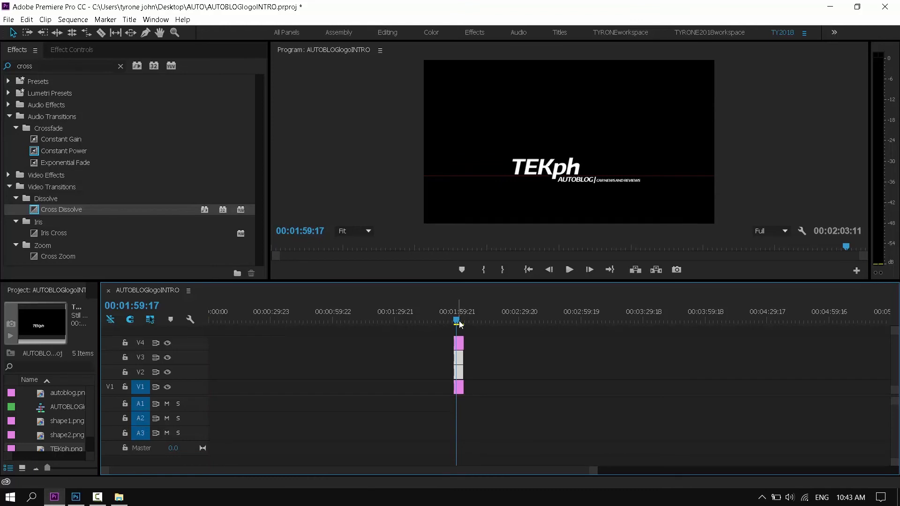
drag(435, 316, 458, 321)
drag(511, 330, 440, 396)
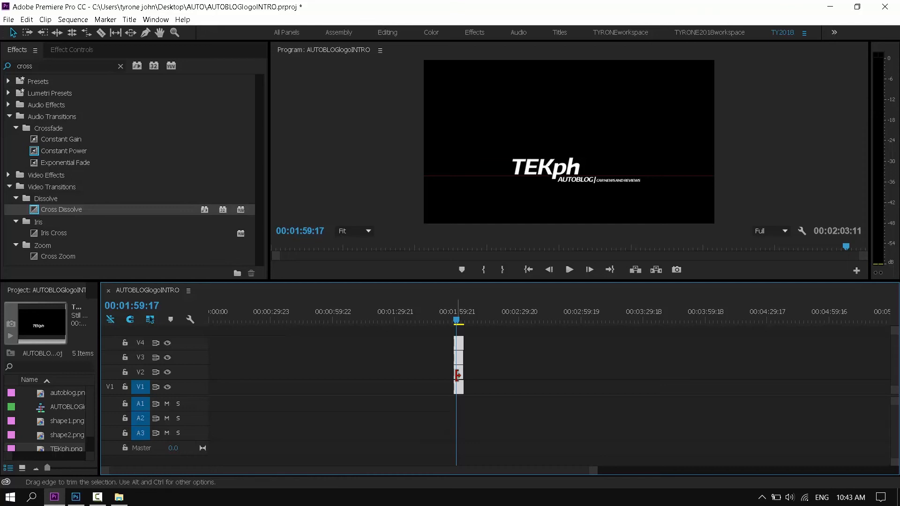
click(475, 364)
drag(458, 390, 517, 391)
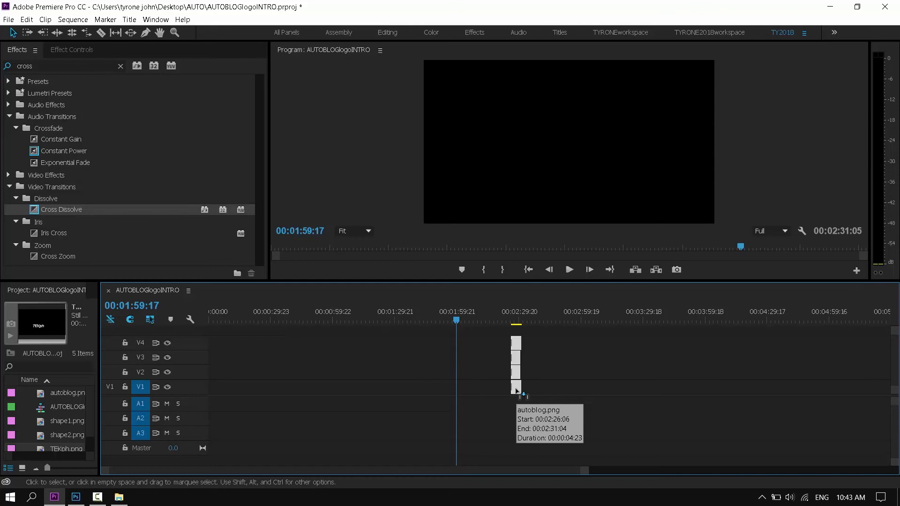
drag(517, 390, 203, 392)
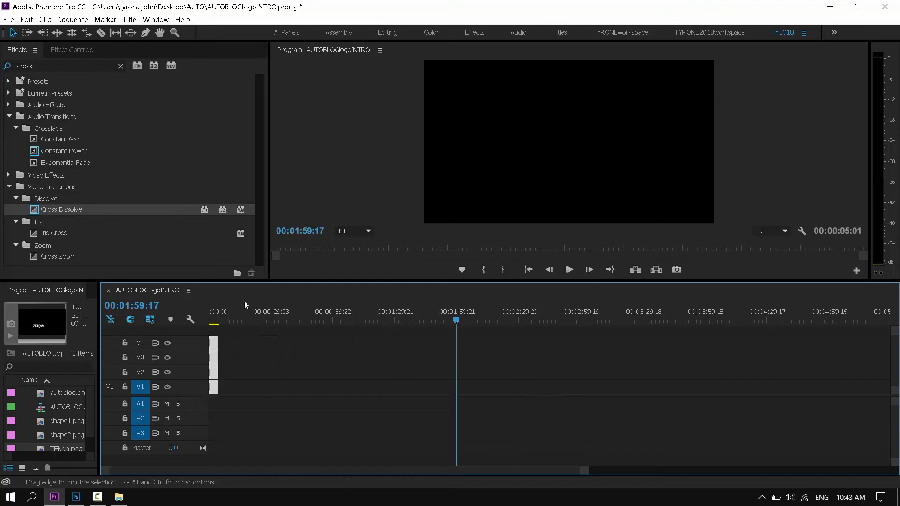
Step: Play back the intro from 00:00:00:00 and check the logo around the three-second mark for a suitable end point
key(Home)
drag(583, 471, 326, 474)
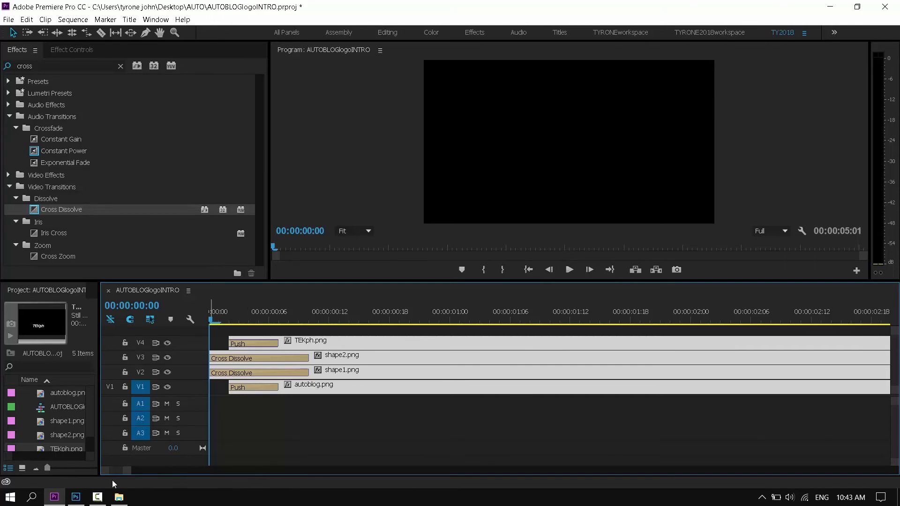
drag(131, 474, 222, 482)
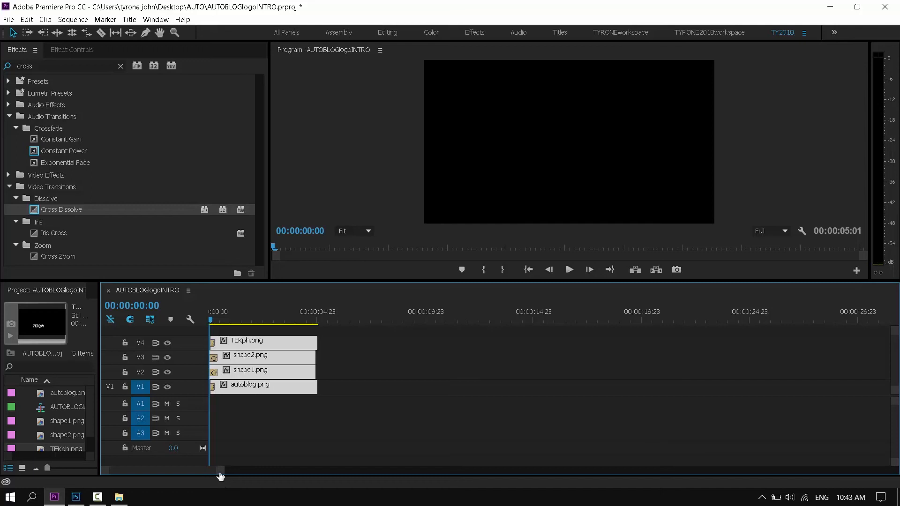
key(space)
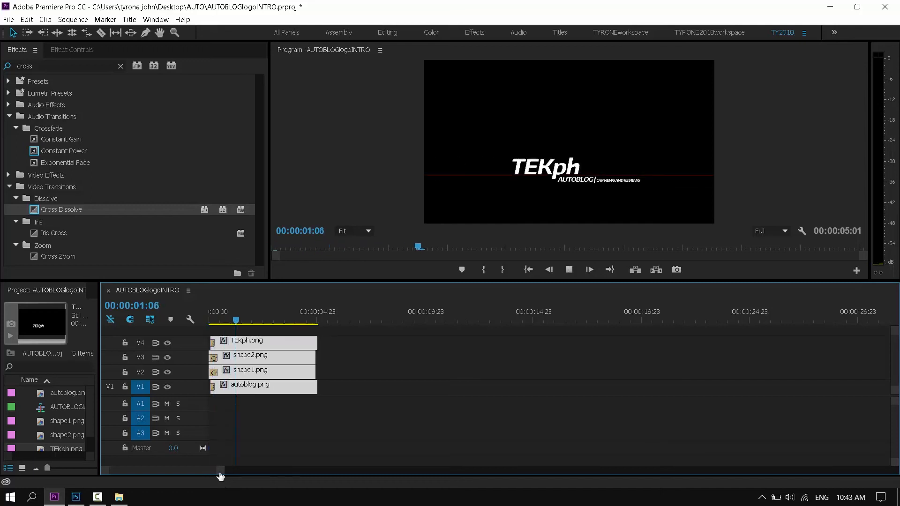
drag(244, 311, 267, 321)
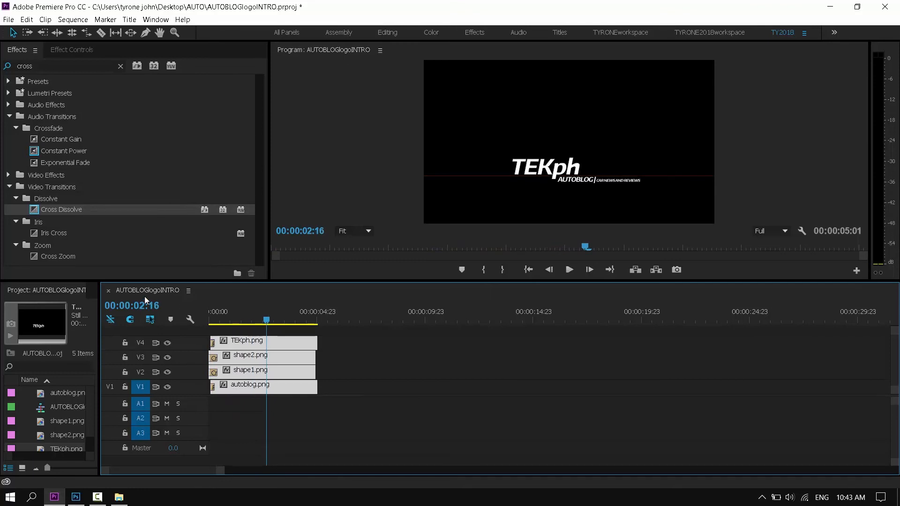
drag(270, 320, 280, 320)
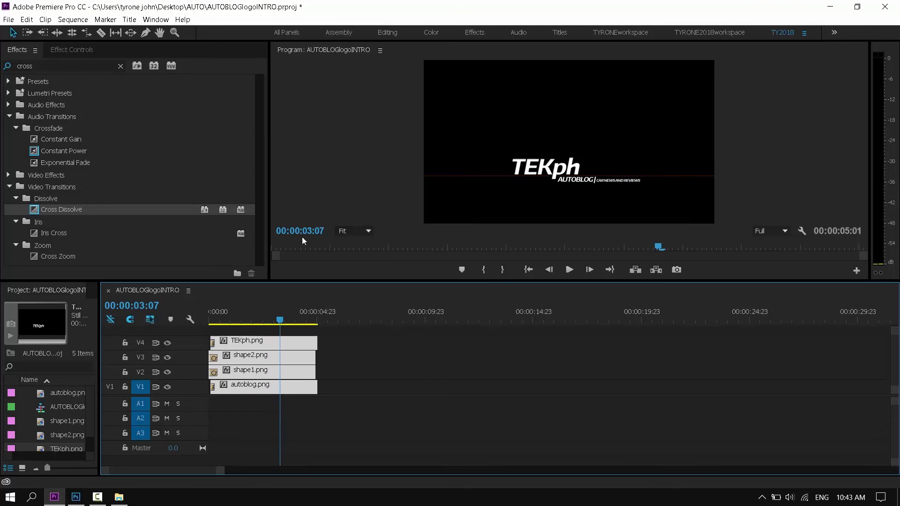
drag(221, 475, 186, 481)
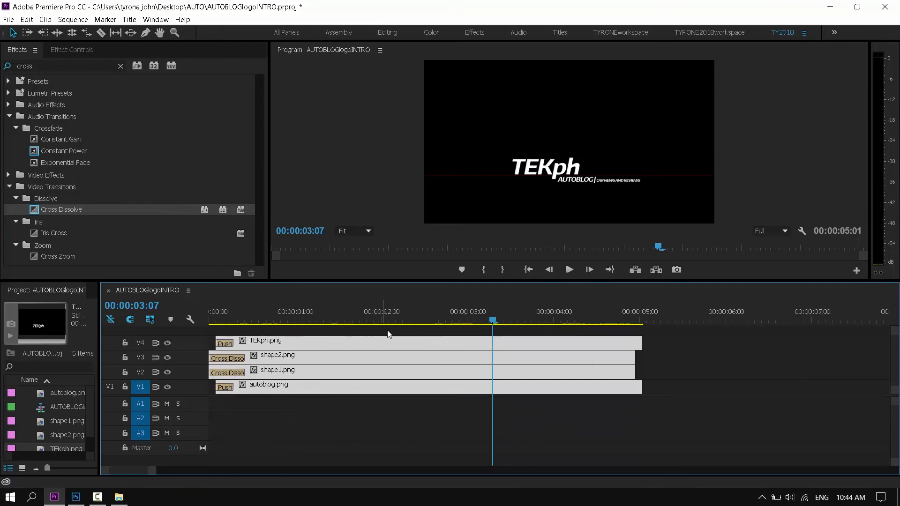
click(475, 304)
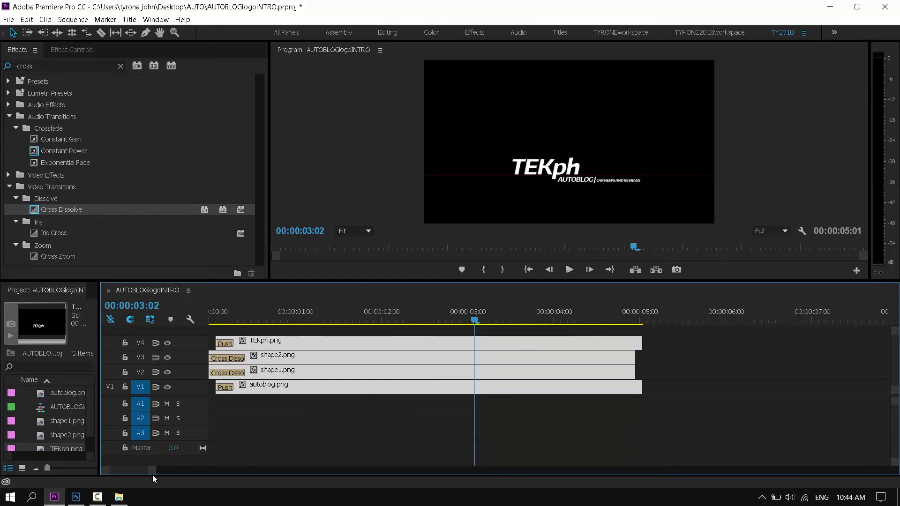
key(Home)
key(space)
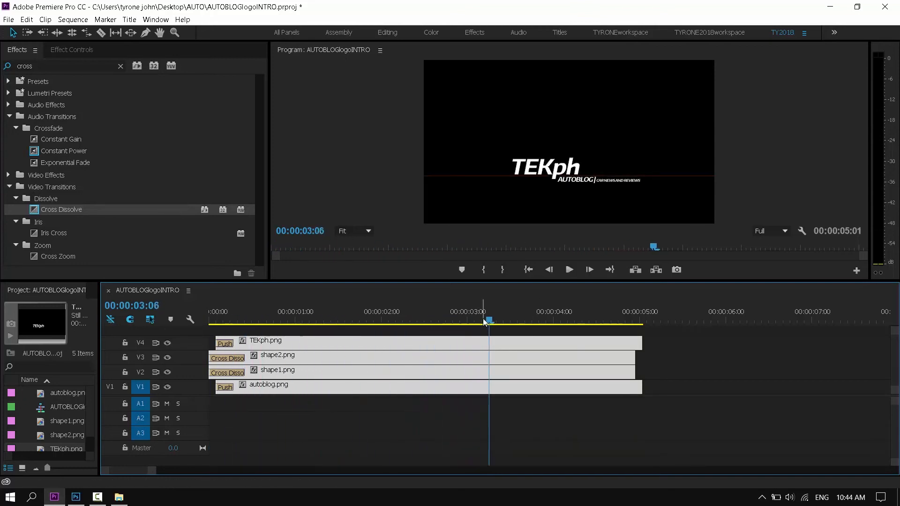
Step: Split the clips on V4, V3, V2 and V1 at 00:00:03:01 with the Razor tool
drag(490, 320, 470, 315)
key(c)
click(471, 342)
click(471, 357)
click(471, 372)
click(471, 387)
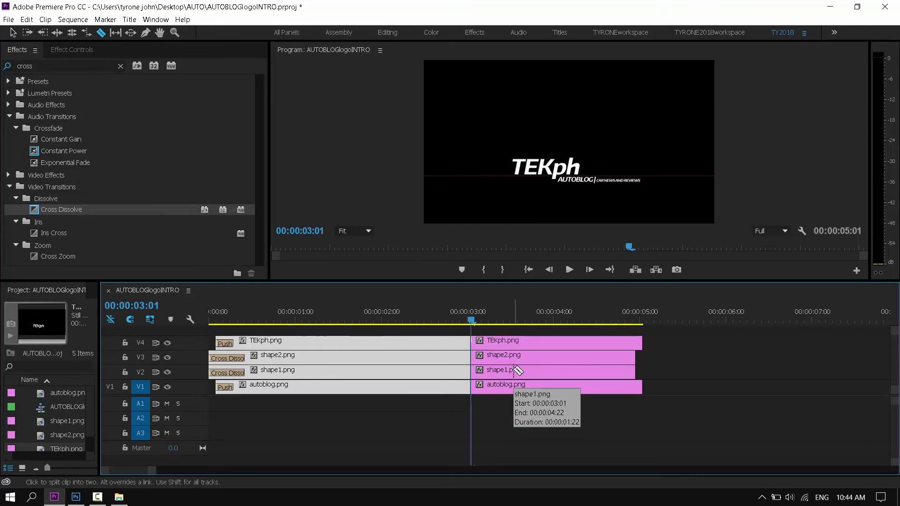
Step: Ungroup the clips and delete the four segments after 00:00:03:01
key(v)
drag(741, 340, 577, 393)
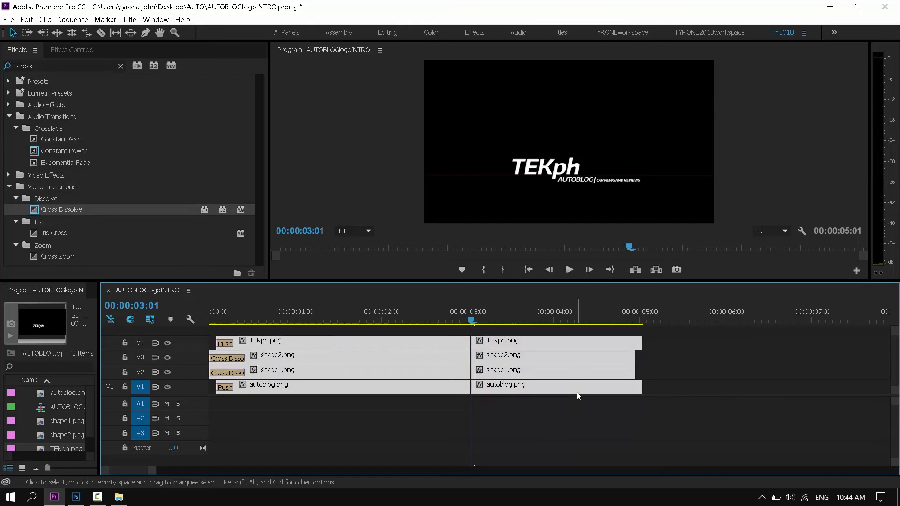
right_click(577, 393)
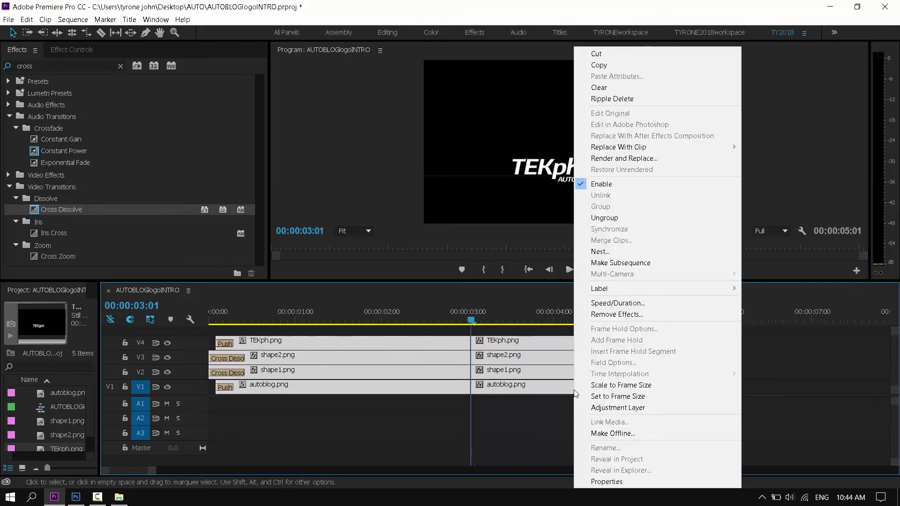
click(604, 218)
drag(690, 348, 582, 388)
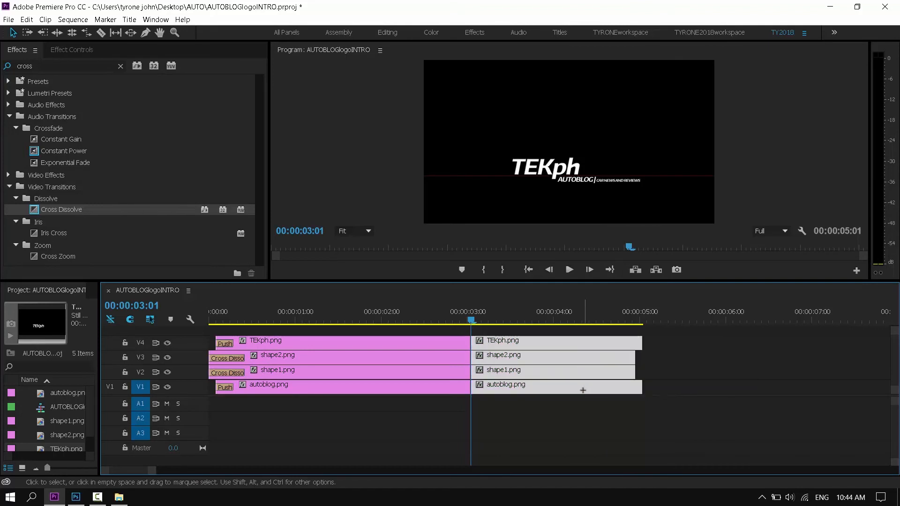
key(Delete)
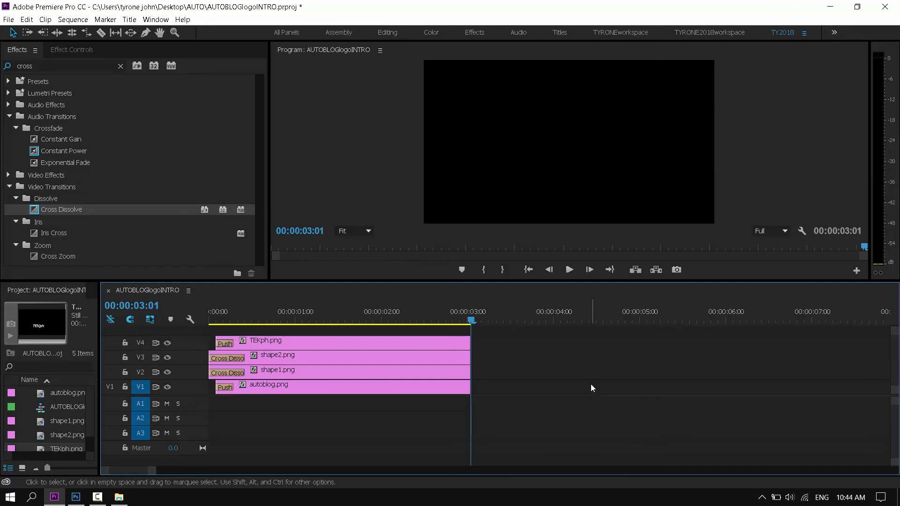
Step: Add 9-frame Cross Dissolves to the ends of shape2.png and shape1.png and extend both clips to 00:00:03:03
click(460, 305)
key(space)
key(space)
click(458, 305)
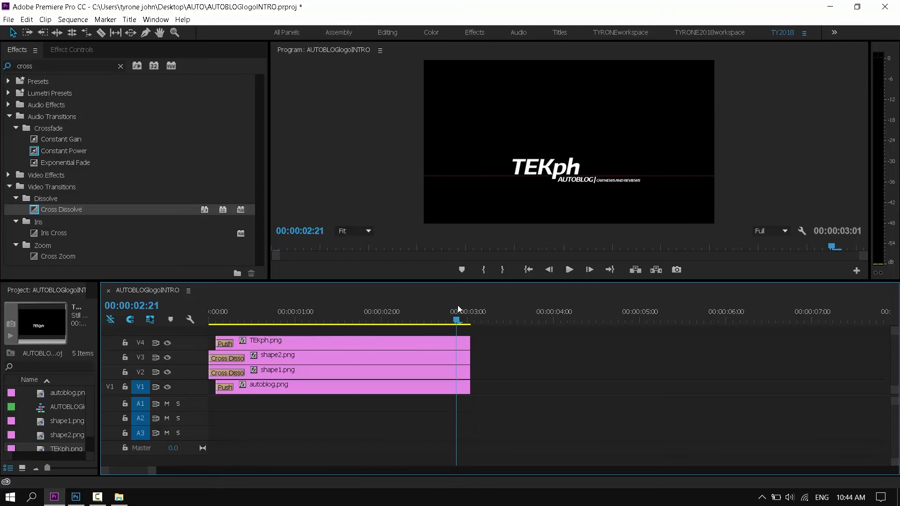
click(67, 209)
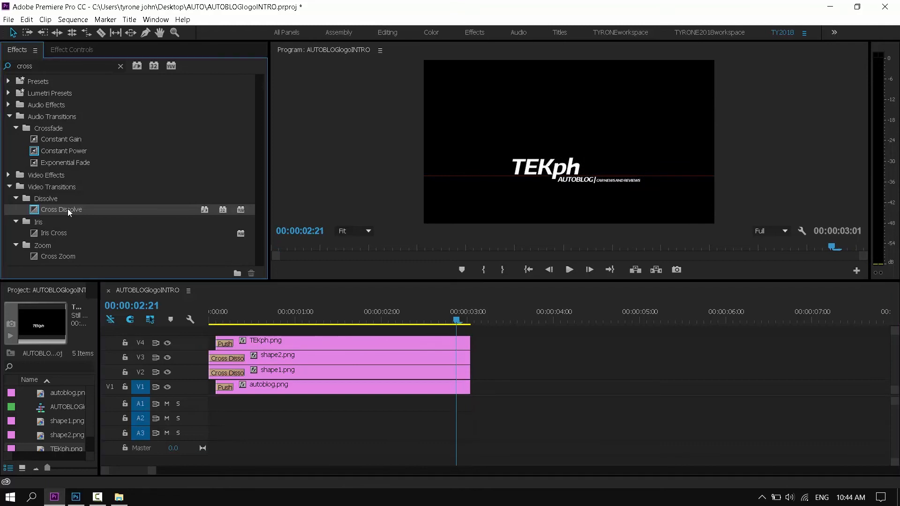
drag(67, 209, 470, 361)
drag(67, 209, 469, 376)
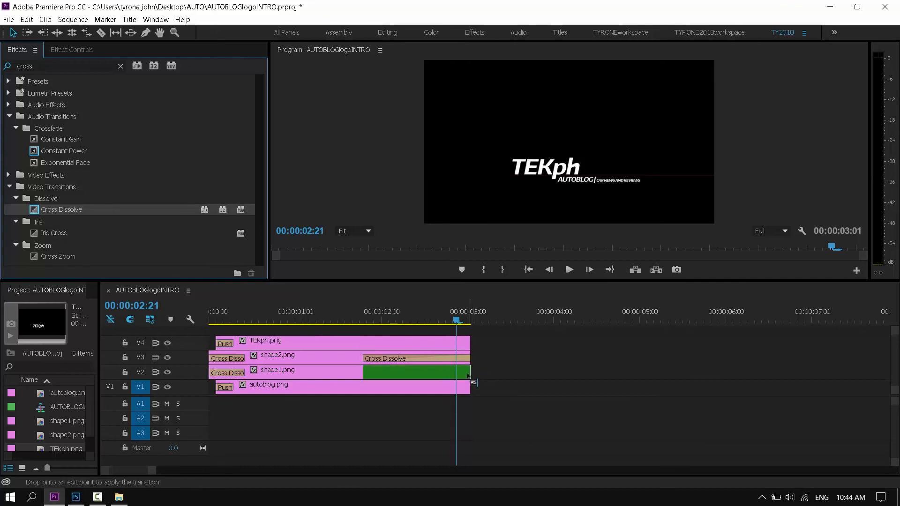
drag(364, 372, 478, 379)
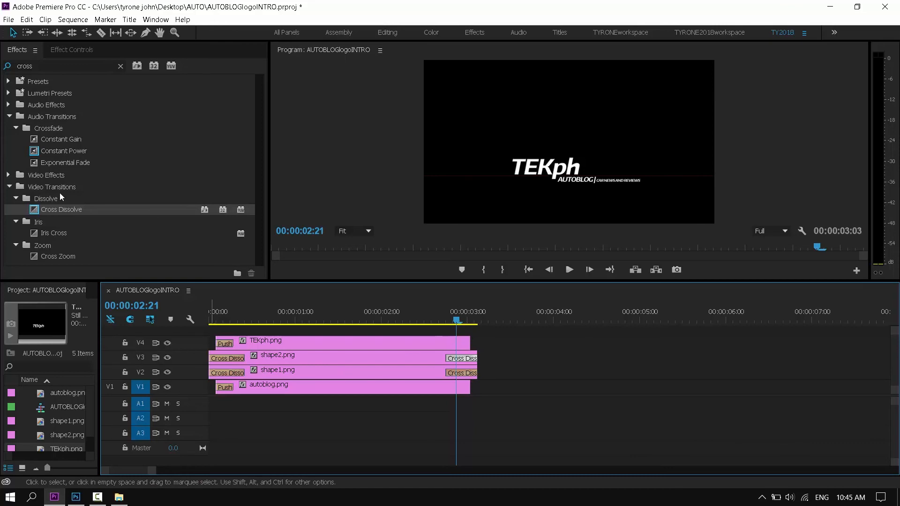
Step: Find the Push transition, apply it to the end of TEKph.png, and shorten it to 5 frames
key(shift+7)
text(;u)
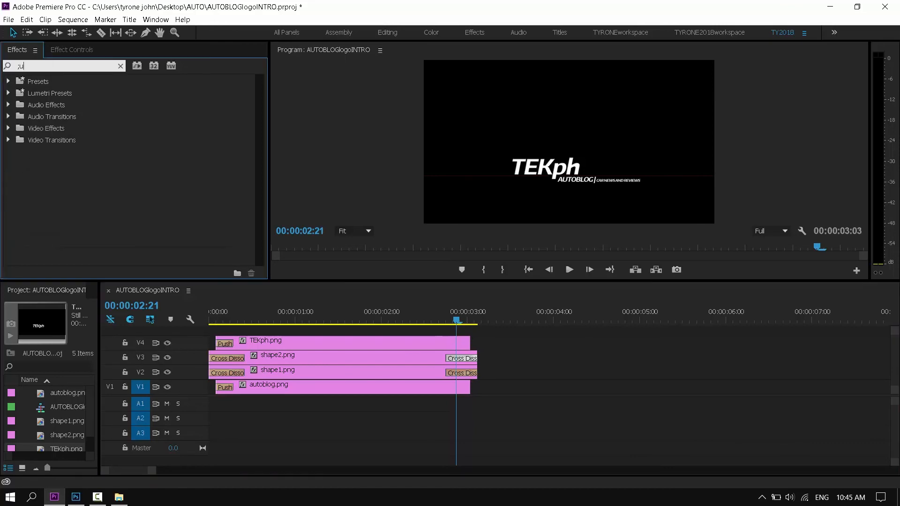
key(BackSpace)
key(BackSpace)
text(push)
drag(43, 166, 384, 299)
drag(437, 321, 467, 342)
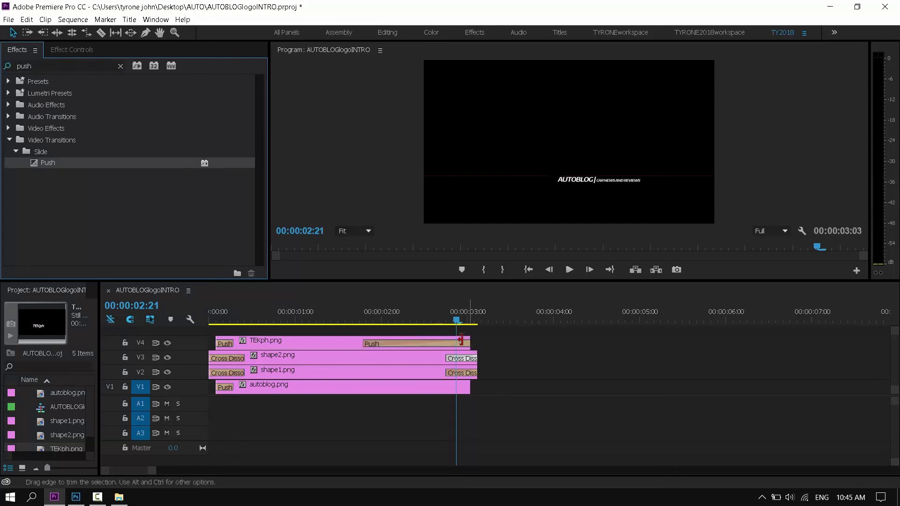
drag(370, 345, 452, 344)
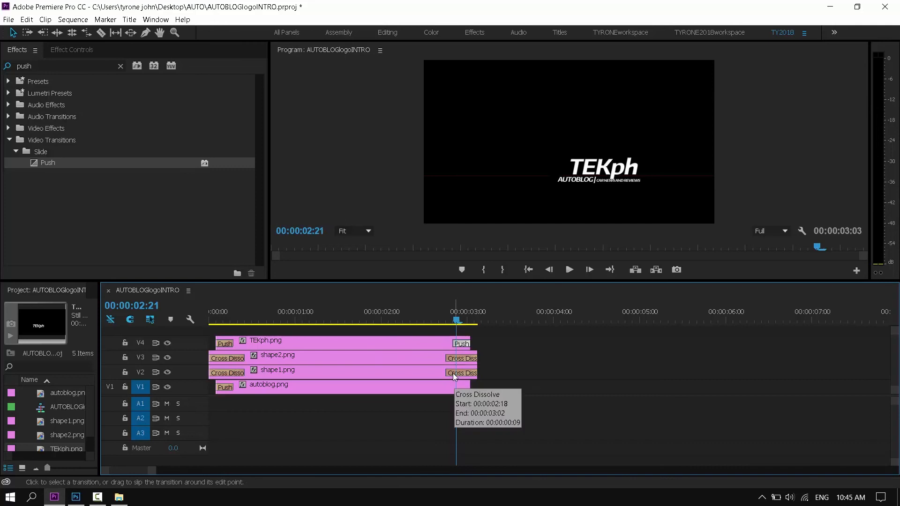
Step: Check the intro up to 00:00:02:20 and add a Push to autoblog.png's end, as long as TEKph.png's closing Push
click(214, 311)
drag(213, 311, 452, 337)
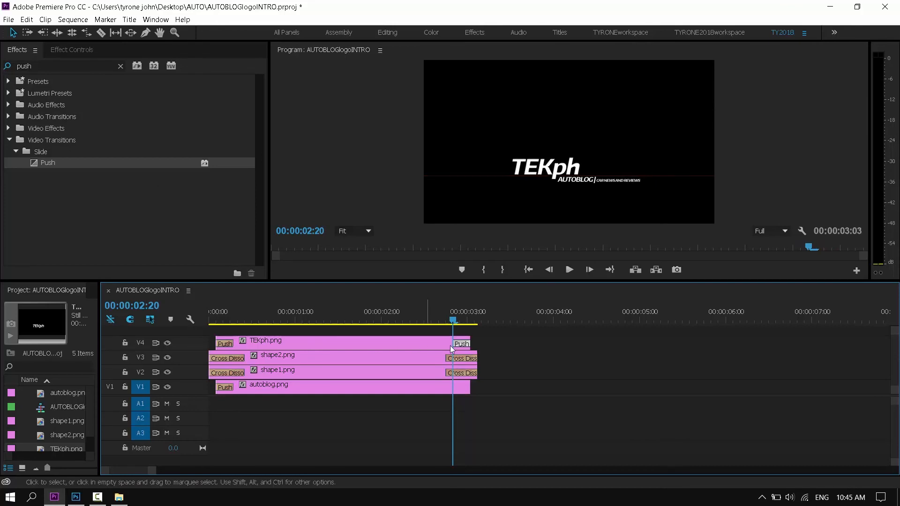
drag(43, 163, 470, 391)
drag(367, 387, 456, 390)
Step: Reverse the direction of TEKph.png's closing Push so image B enters from the east, and play back the intro
click(461, 344)
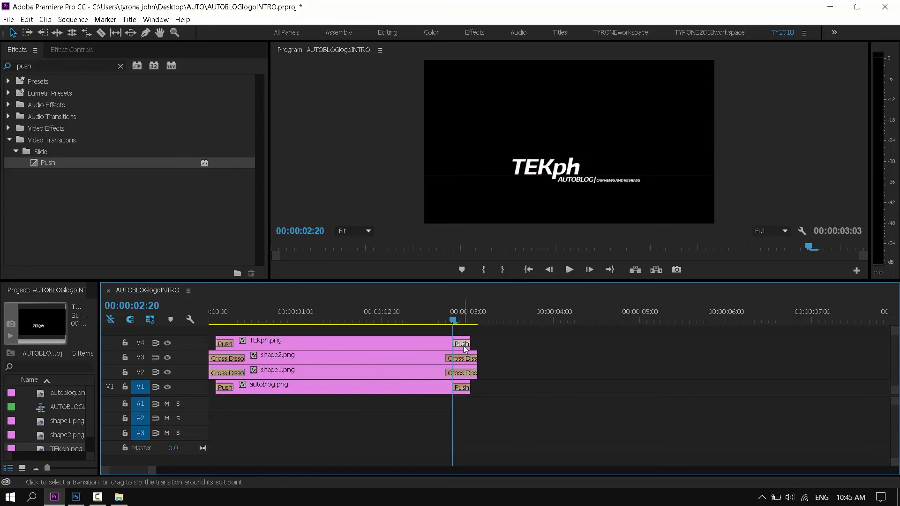
click(57, 49)
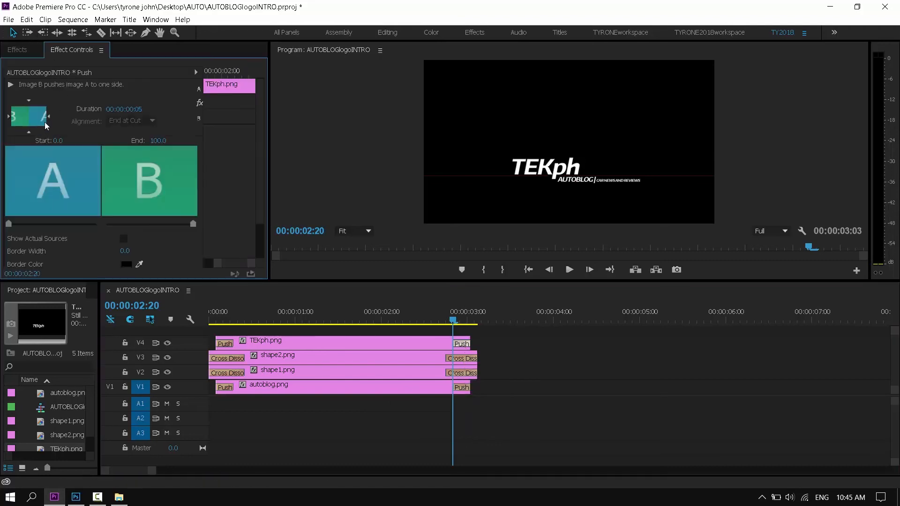
drag(445, 321, 204, 328)
key(space)
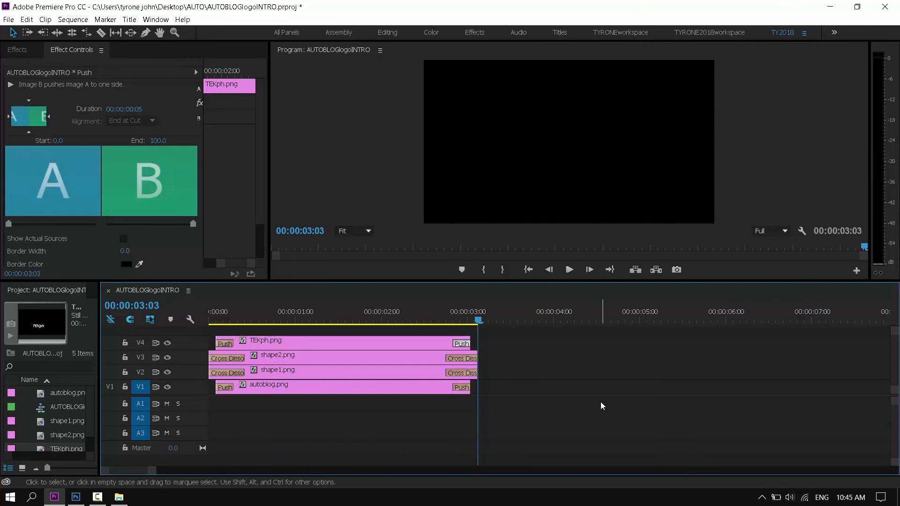
Step: Save the project, enlarge the timeline area, and examine the closing transitions up to 00:00:03:03
key(ctrl+s)
click(406, 315)
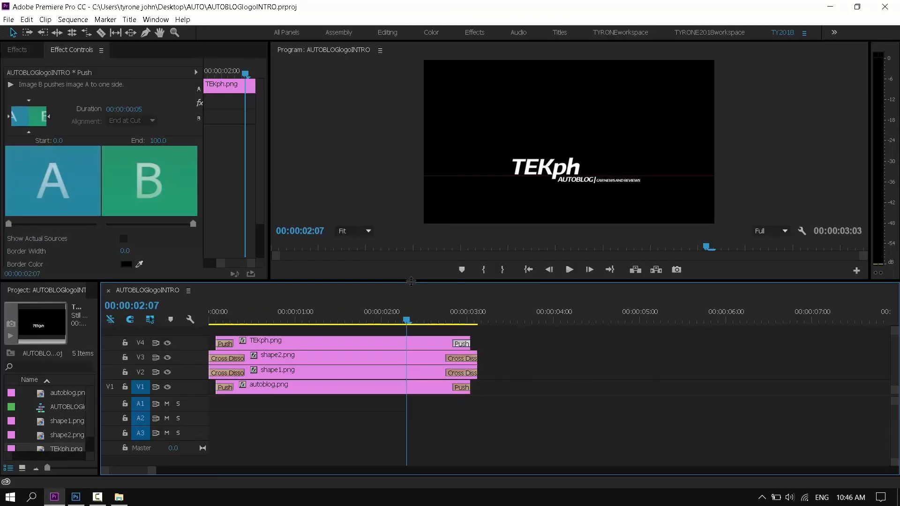
drag(407, 280, 406, 213)
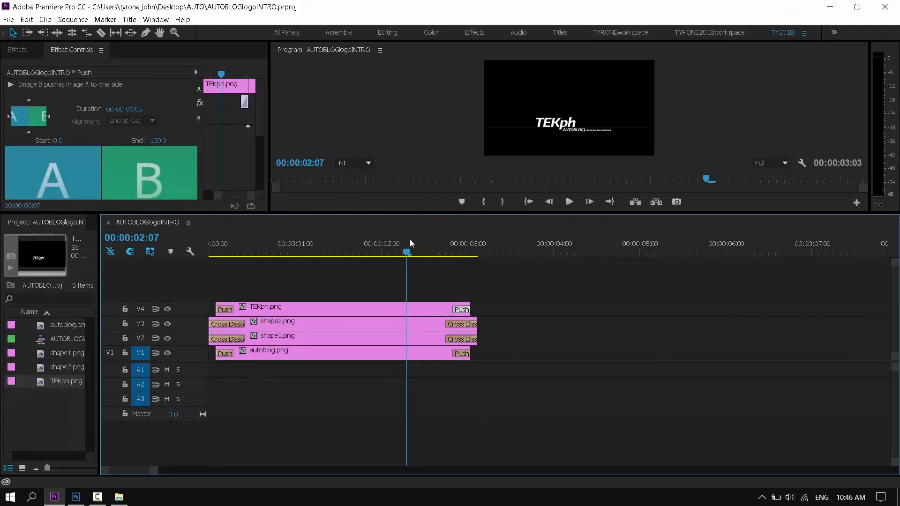
drag(408, 252, 481, 258)
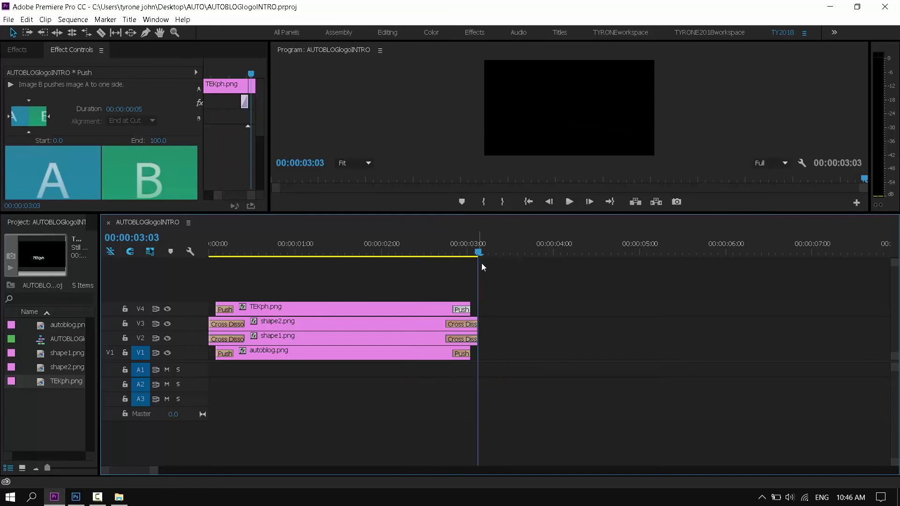
drag(150, 471, 128, 473)
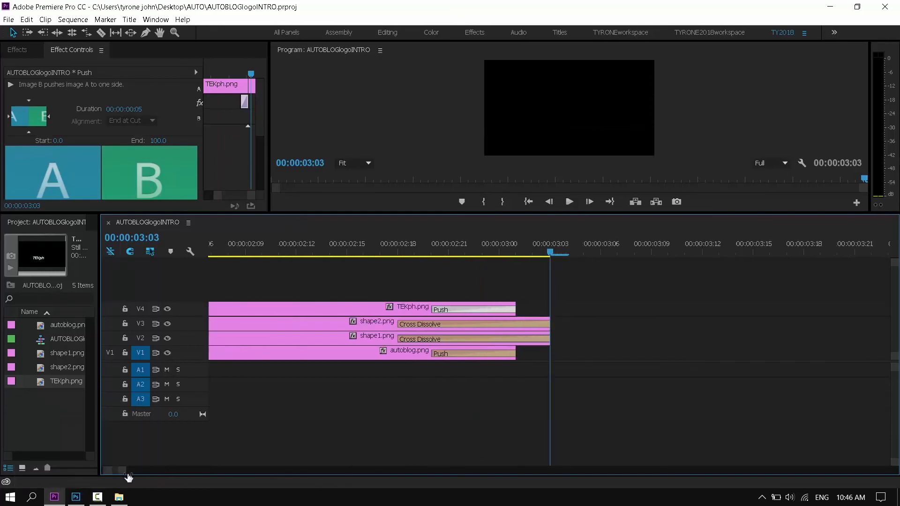
drag(529, 255, 549, 259)
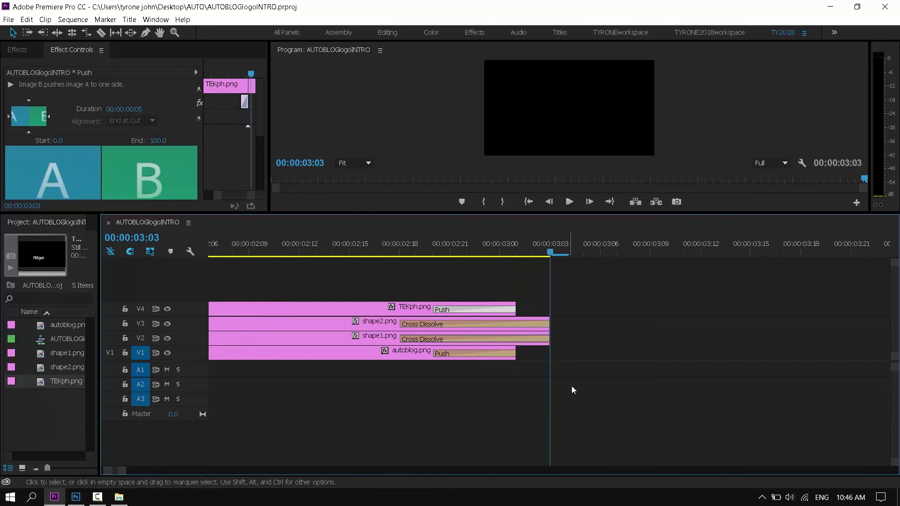
Step: Place the playhead at 00:00:03:03, open the sequence's media export settings, and set the out point there
click(527, 253)
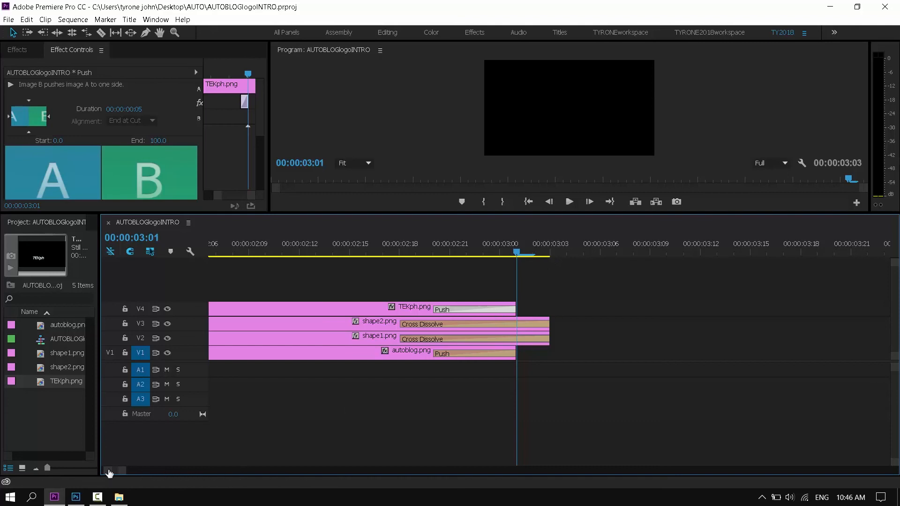
drag(121, 474, 203, 473)
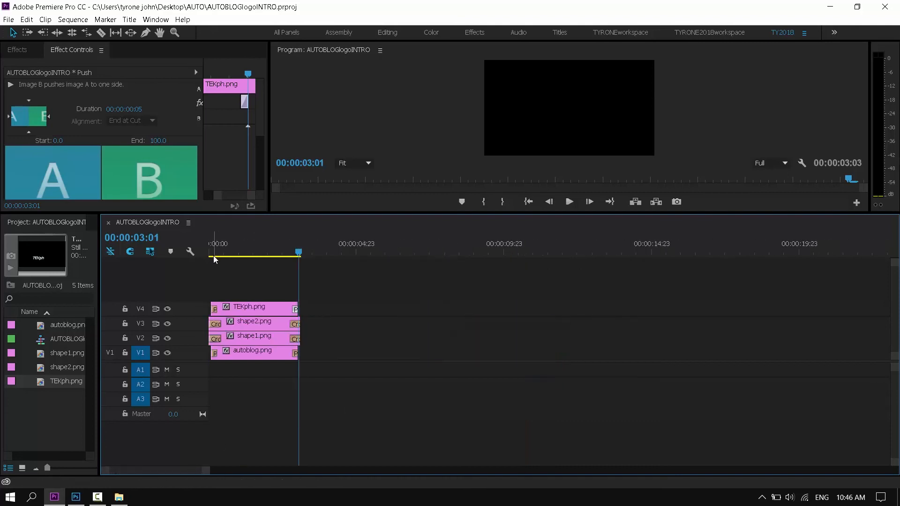
drag(207, 473, 166, 486)
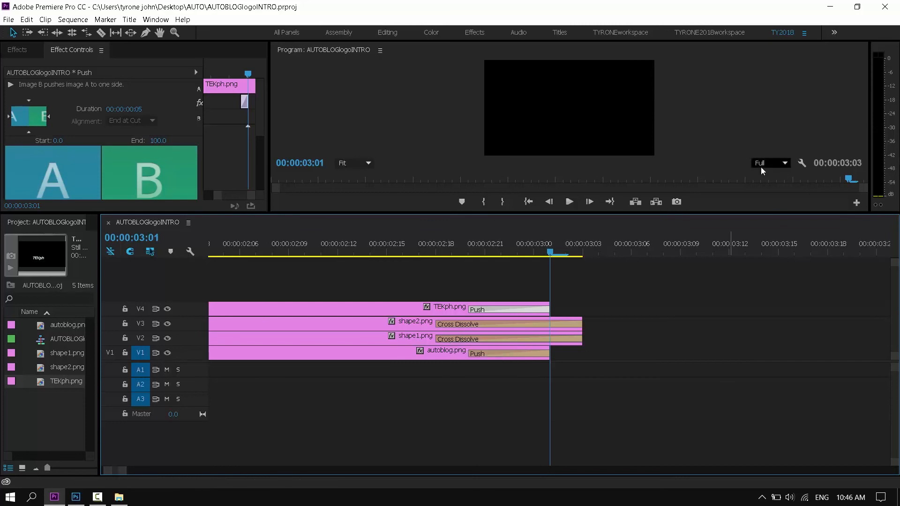
drag(552, 253, 585, 259)
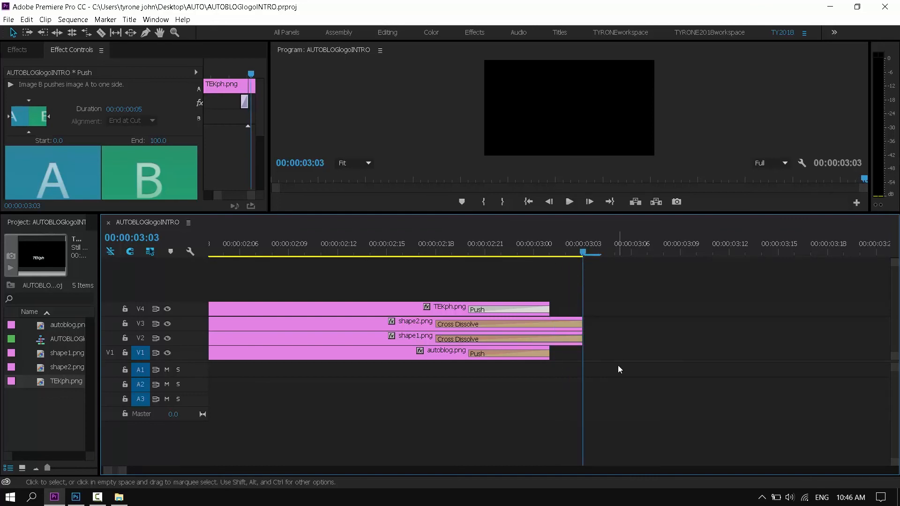
click(10, 21)
mouse_move(43, 324)
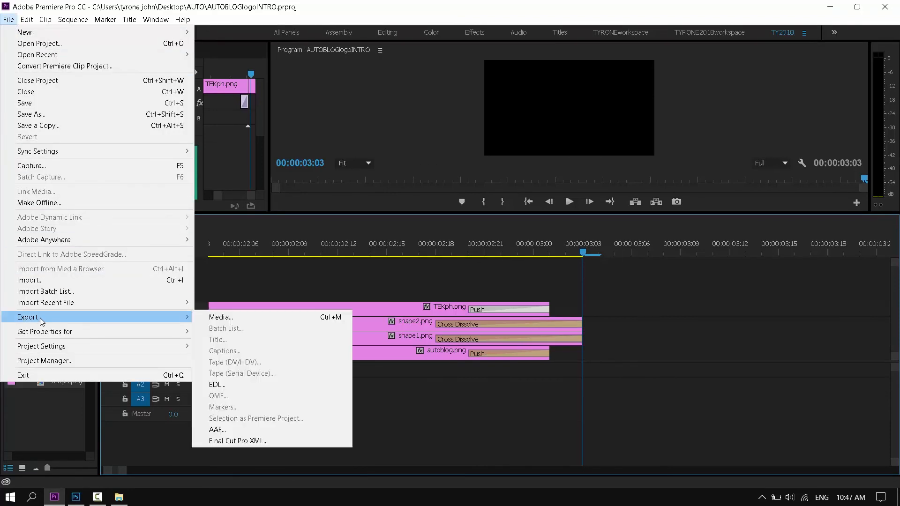
click(322, 319)
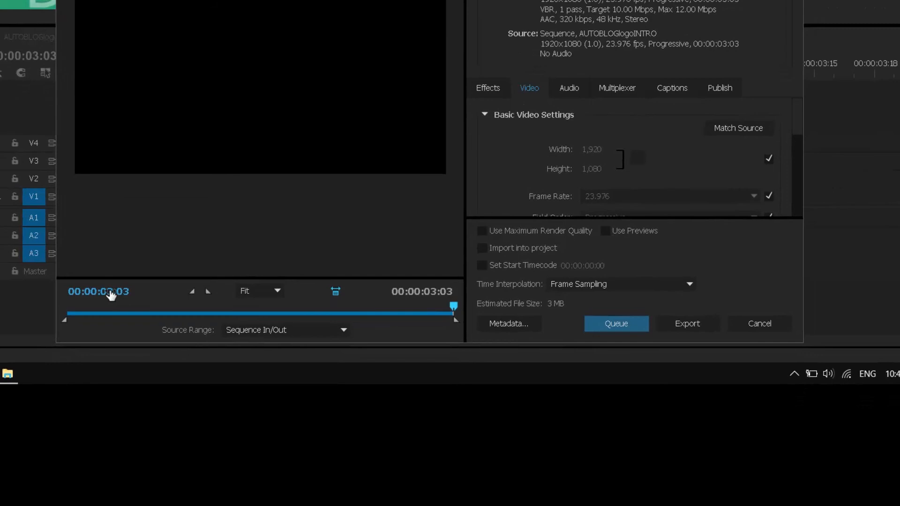
click(207, 292)
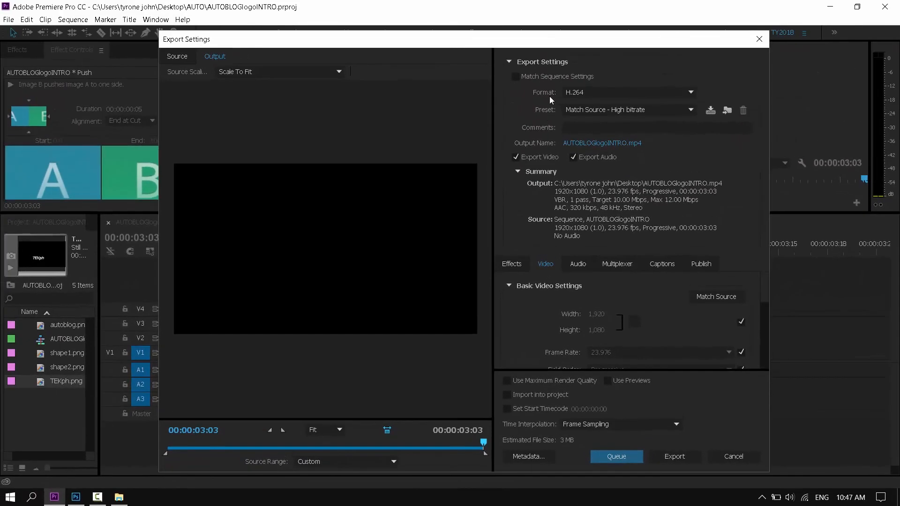
Step: Keep the H.264 format with the Match Source - High bitrate preset, review the video and bitrate settings, and export the intro
click(593, 91)
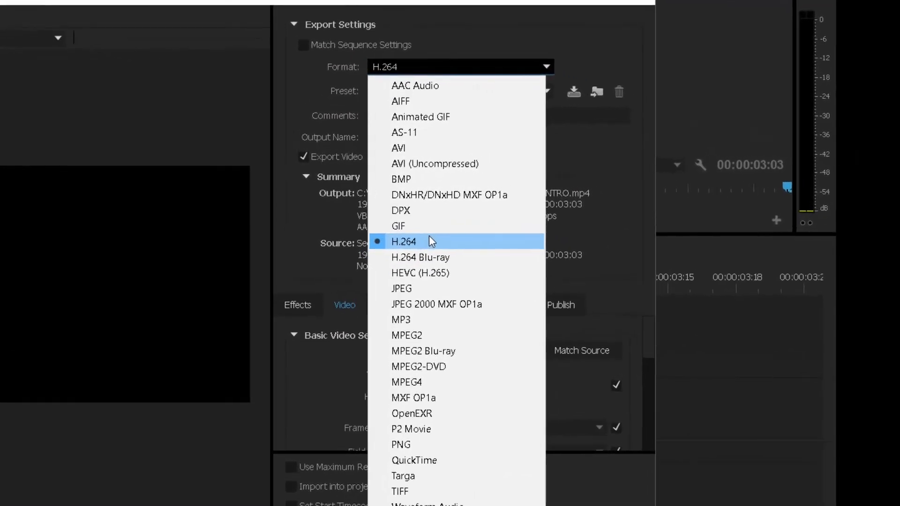
click(305, 78)
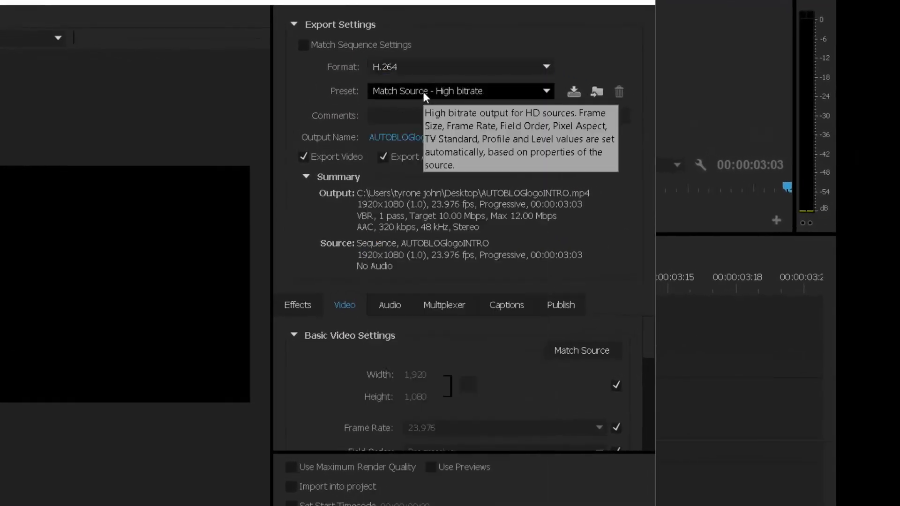
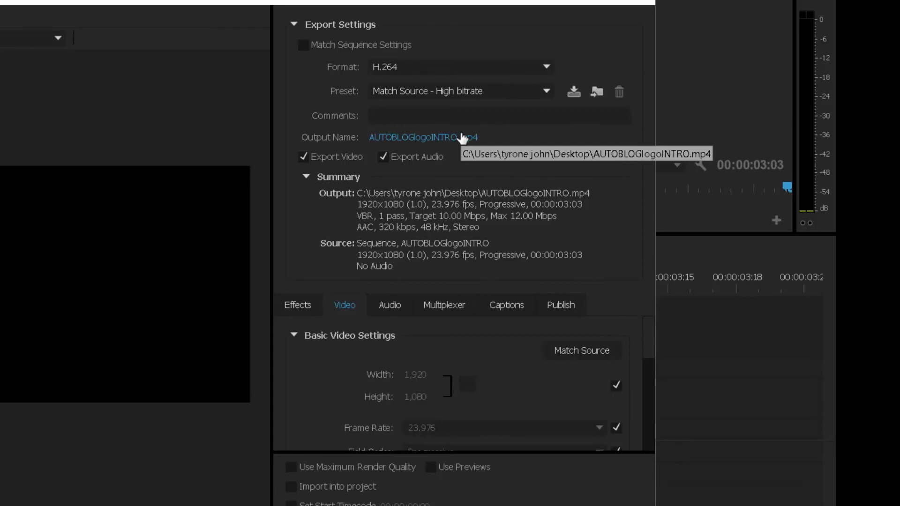
drag(650, 342, 650, 350)
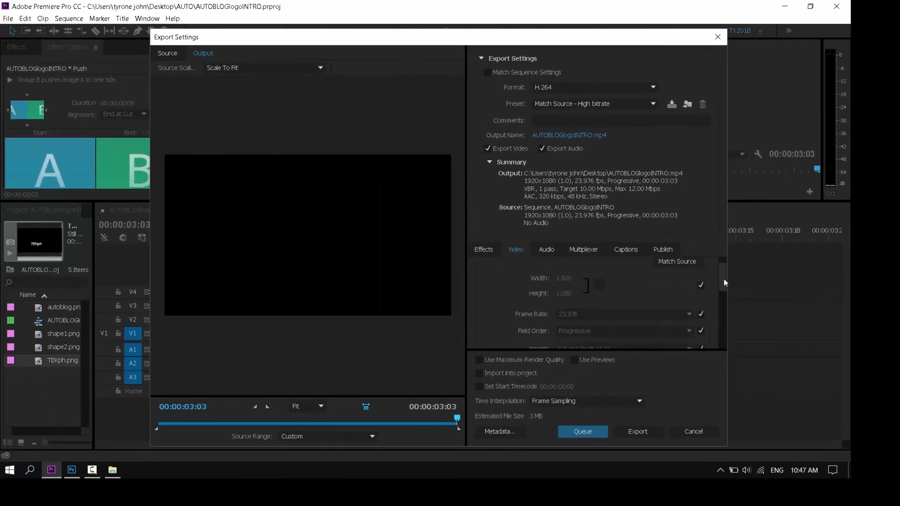
drag(723, 280, 726, 327)
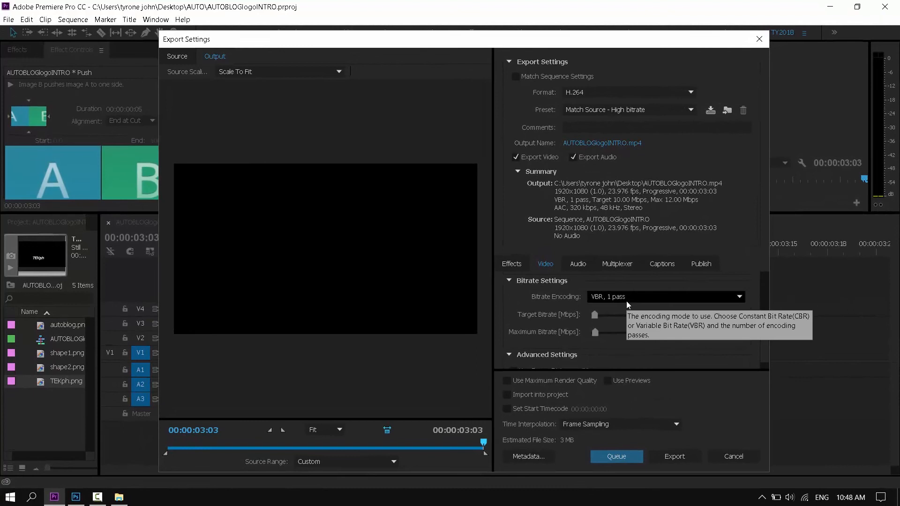
drag(764, 348, 766, 354)
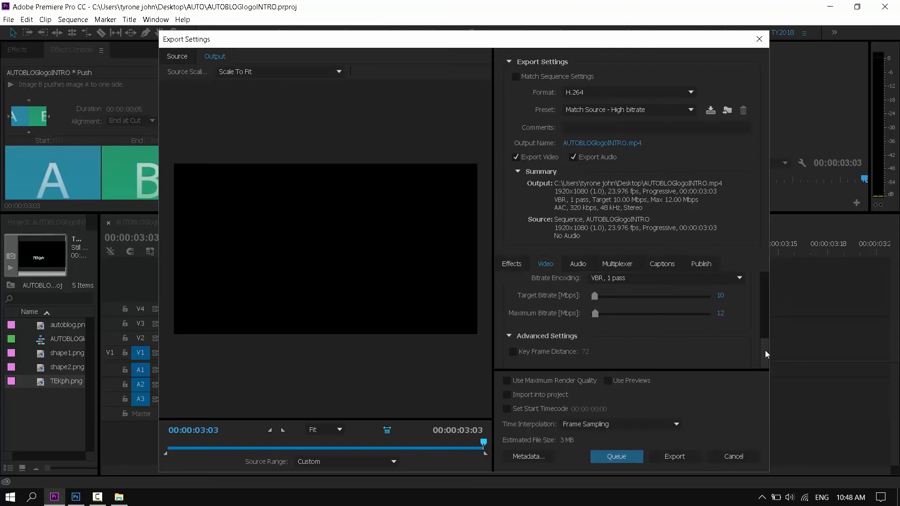
click(690, 458)
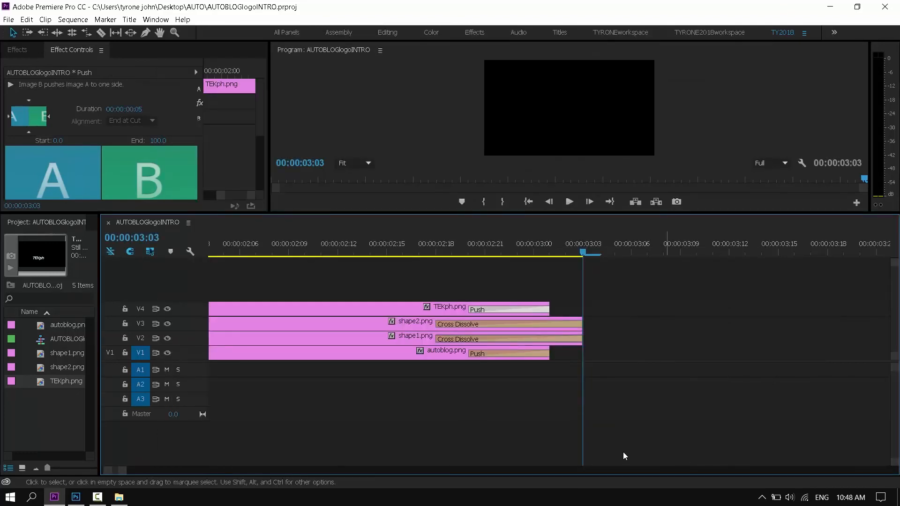
Step: Move all four clips up one track to free V1, and place the playhead at 00:00:02:08
drag(121, 473, 221, 478)
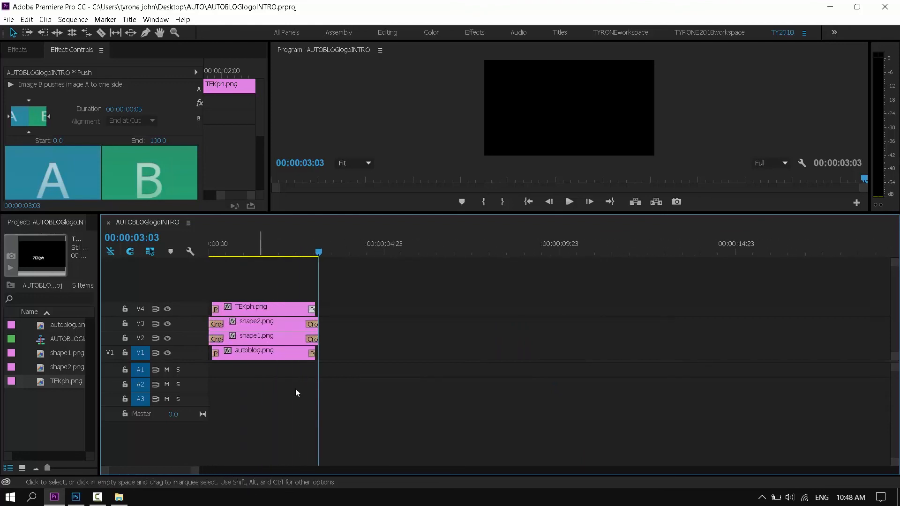
drag(356, 356, 244, 296)
click(291, 246)
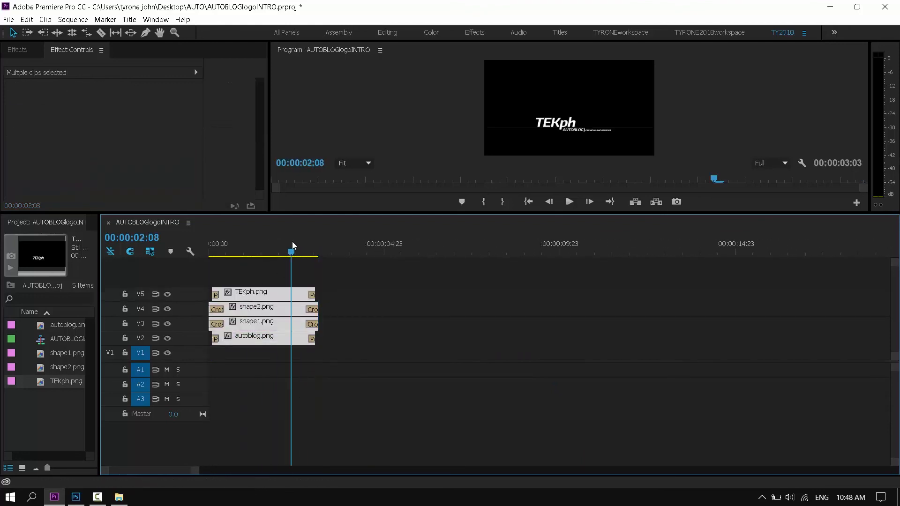
Step: Widen the Project panel so that its new-item control is accessible
drag(99, 337, 278, 339)
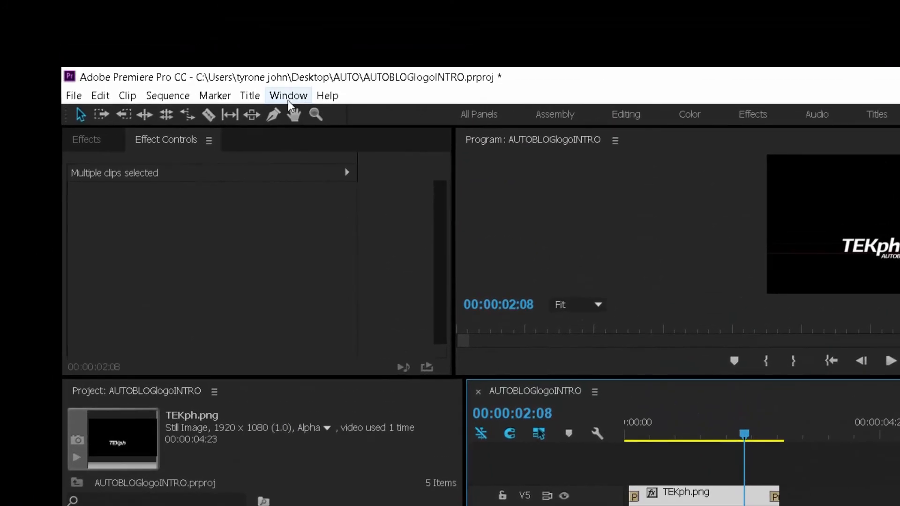
click(287, 95)
mouse_move(302, 118)
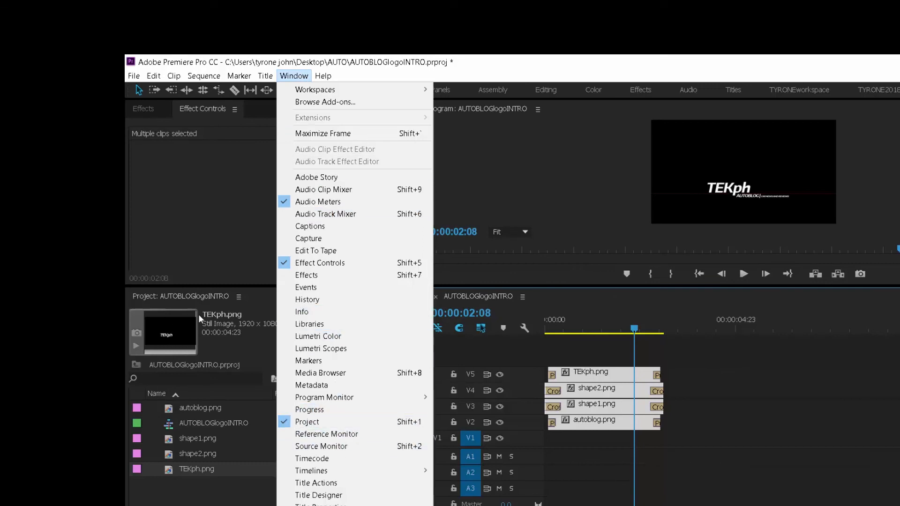
click(540, 57)
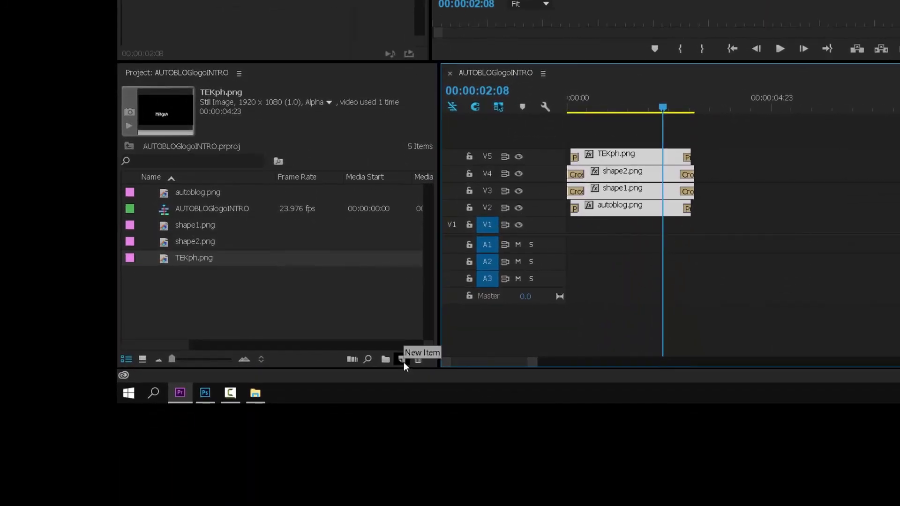
Step: Create a 1920 x 1080, 23.976 fps color matte in green 2DCB07 and name it Chroma
click(403, 362)
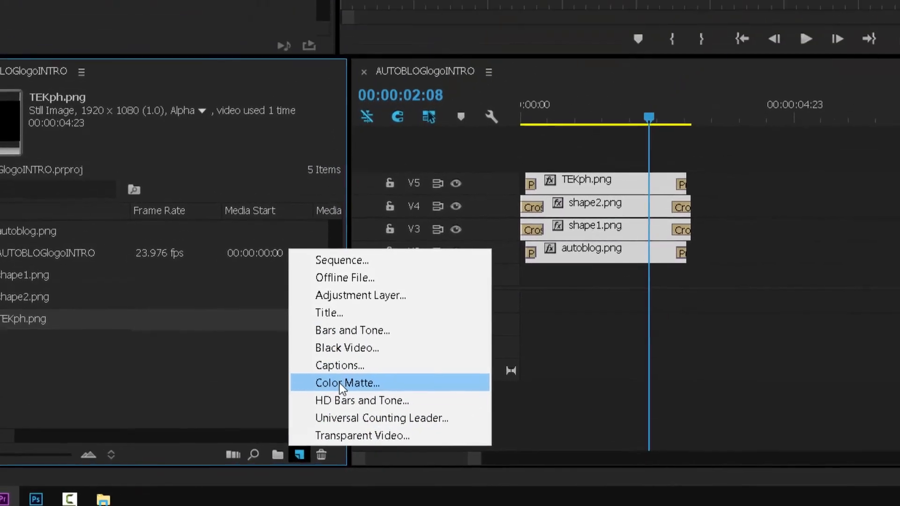
click(445, 287)
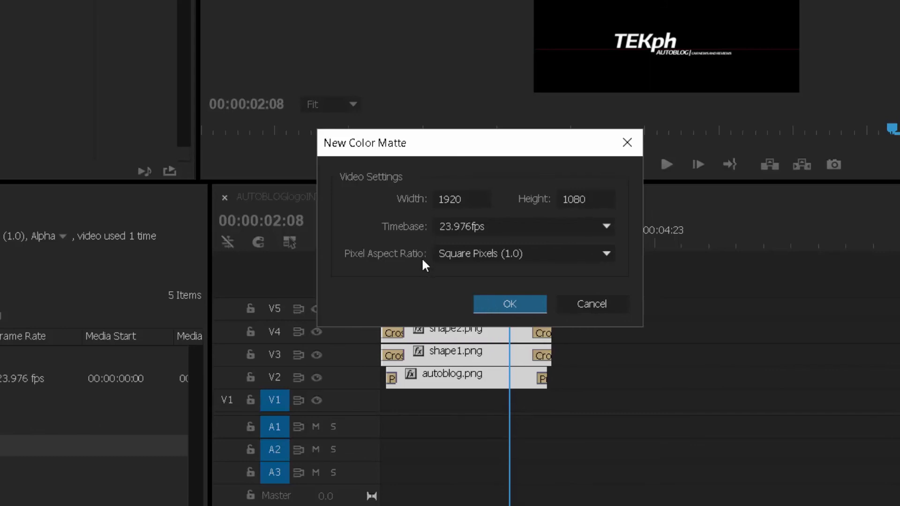
click(507, 306)
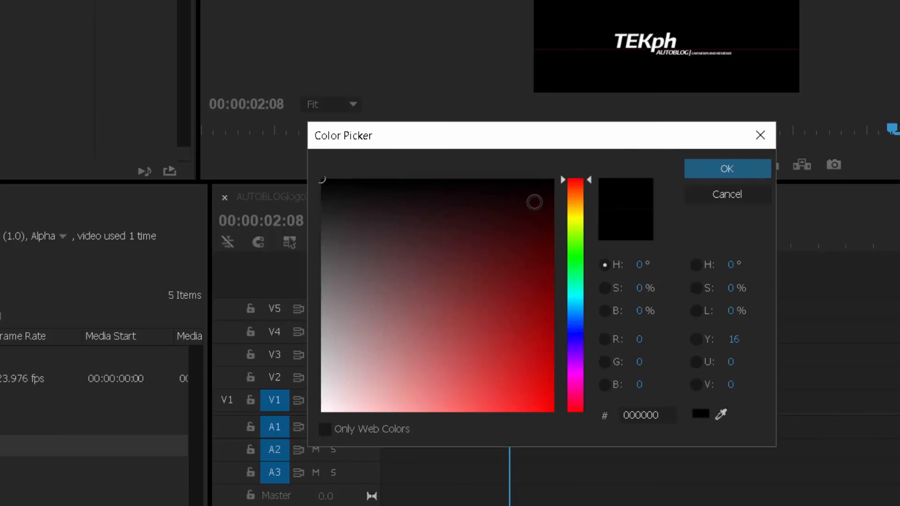
click(576, 249)
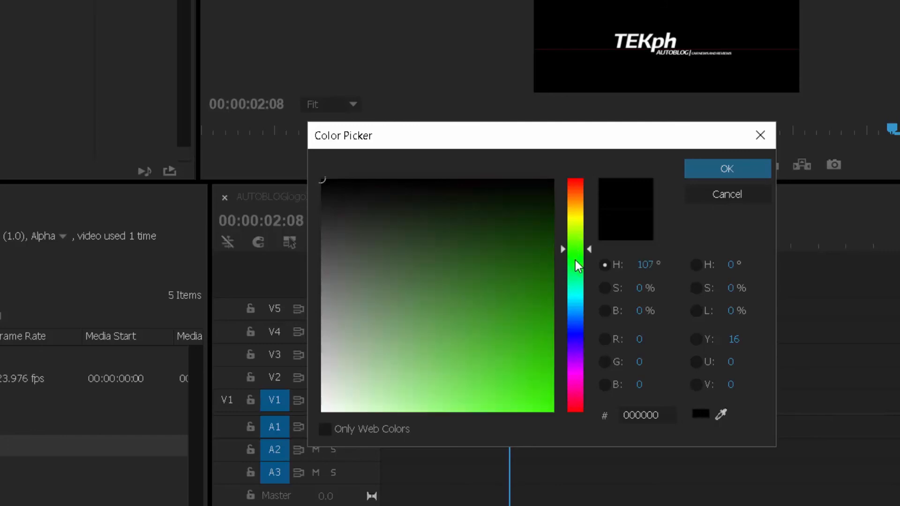
mouse_move(520, 328)
mouse_down()
mouse_move(544, 318)
mouse_move(535, 336)
mouse_move(545, 365)
mouse_up()
click(564, 249)
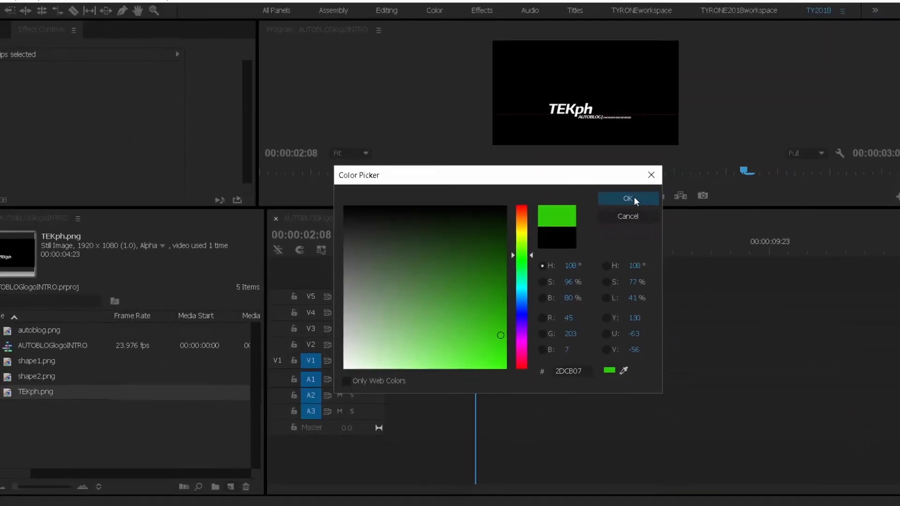
click(634, 198)
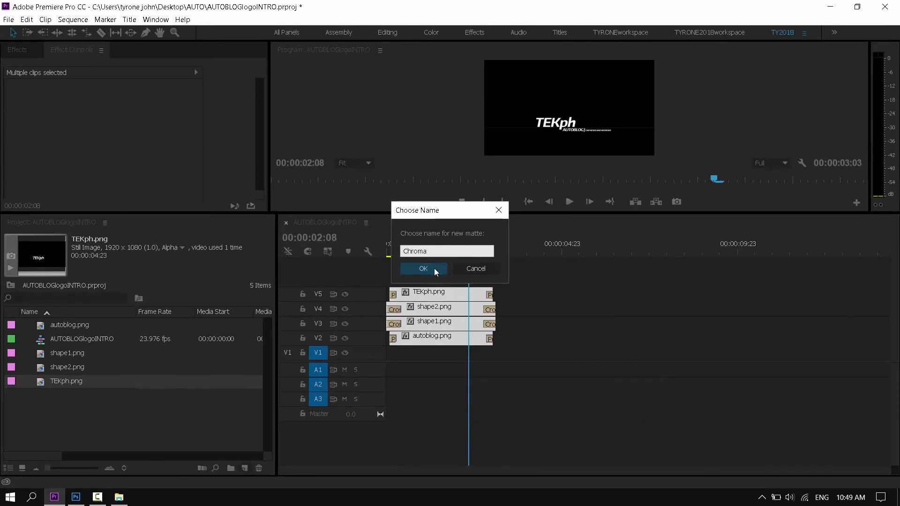
click(435, 272)
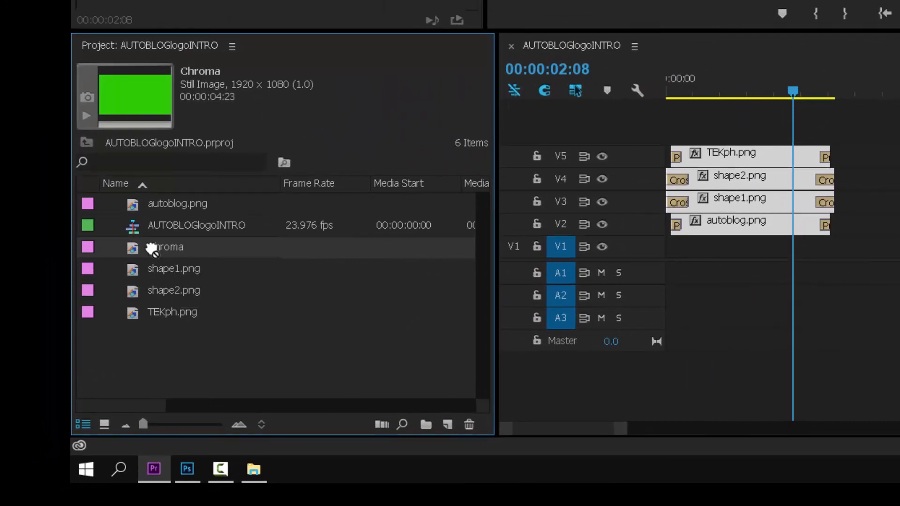
Step: Place the Chroma matte on V1 beneath the logo clips, starting at the beginning of the sequence
drag(152, 249, 758, 250)
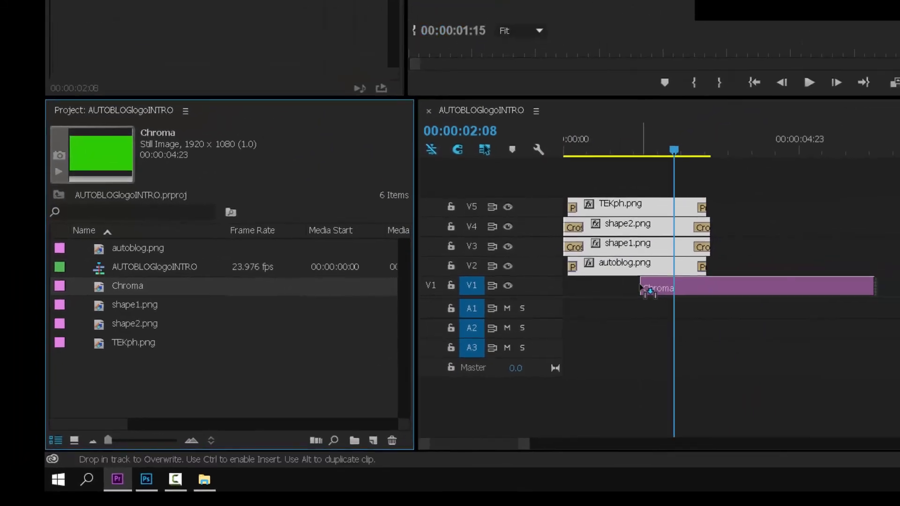
drag(641, 288, 607, 288)
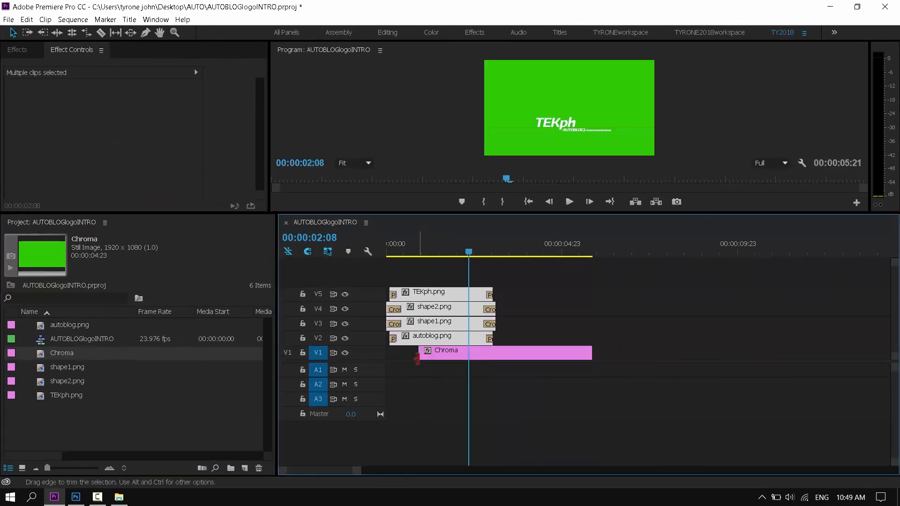
drag(508, 357, 456, 358)
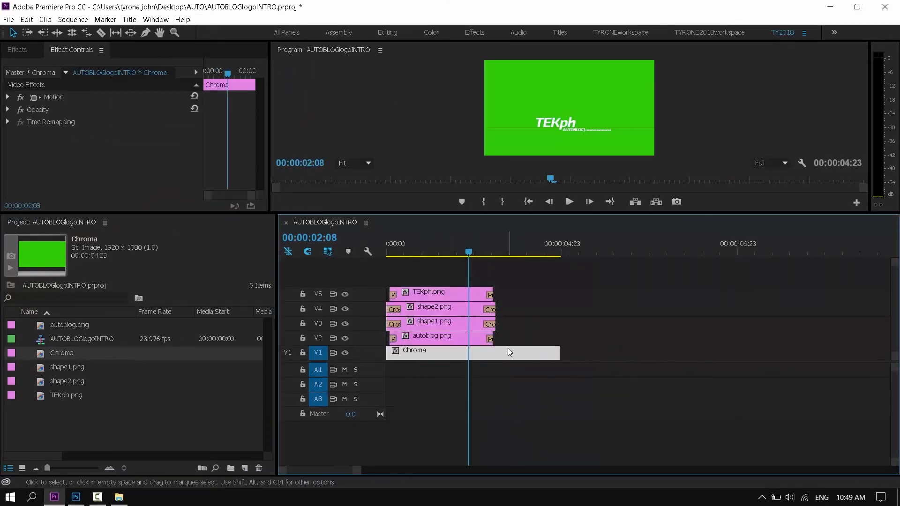
Step: Cut the Chroma clip at the end of the shape clips and delete the remainder
right_click(507, 246)
click(548, 113)
key(c)
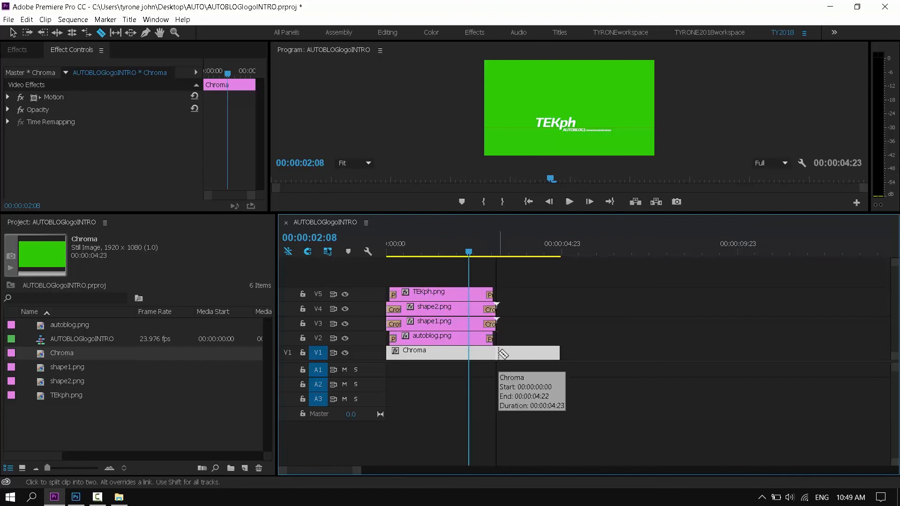
click(499, 353)
key(v)
click(558, 352)
key(Delete)
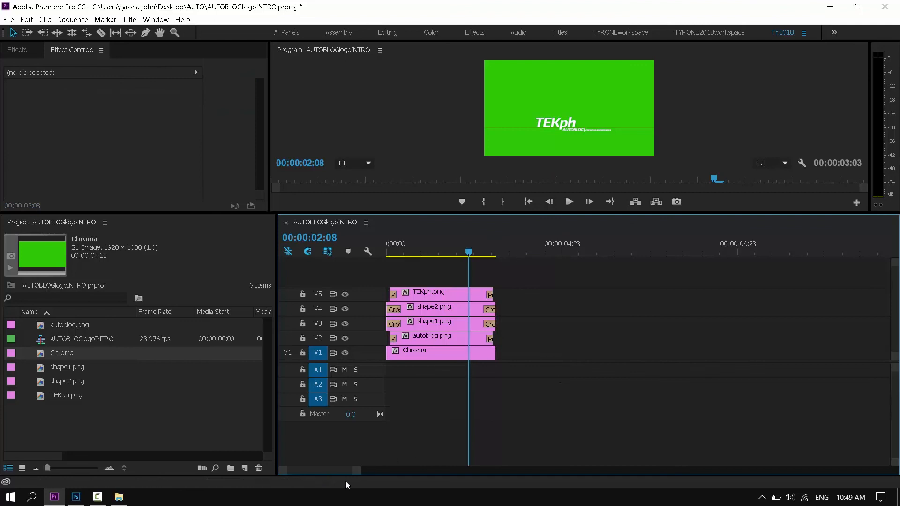
Step: Place the playhead at 00:00:03:03 and extend the Chroma clip's end to 00:00:04:04
drag(358, 471, 320, 470)
click(711, 250)
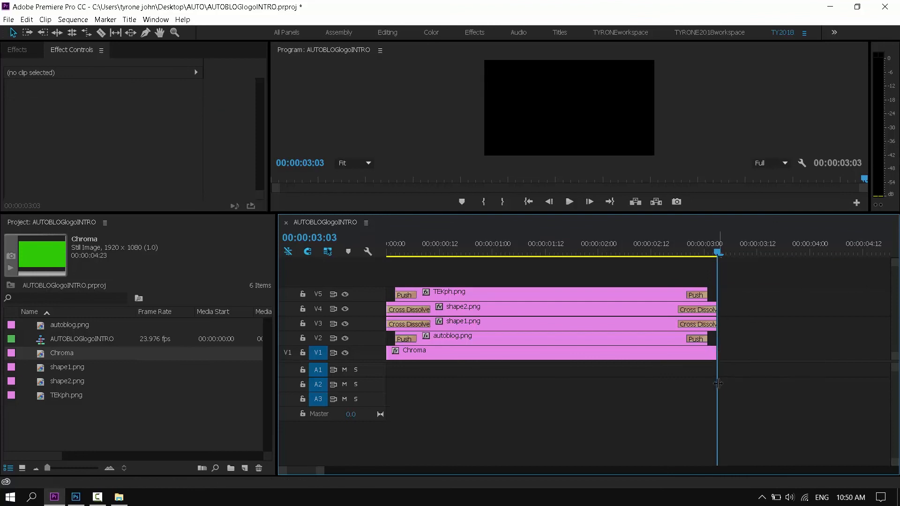
drag(715, 354, 827, 352)
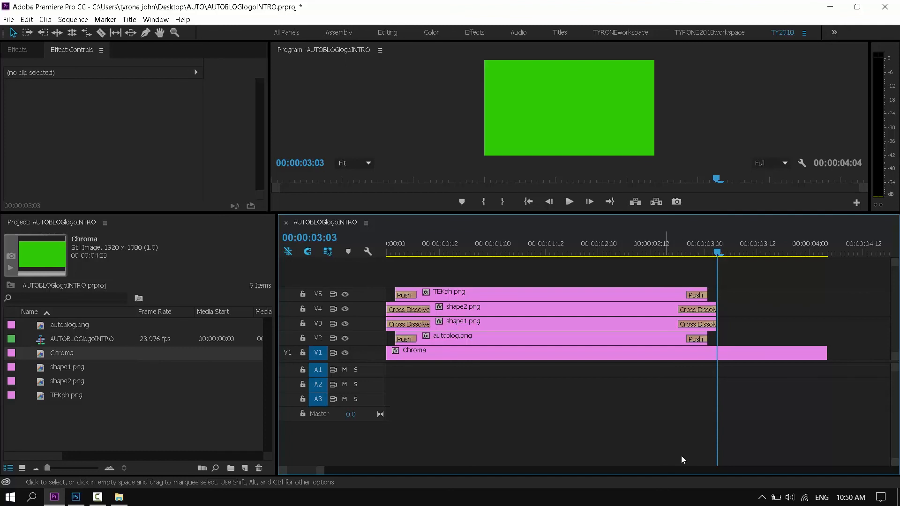
Step: Export the sequence up to 00:00:03:03 as an H.264 video named AUTOBLOGlogoINTRO_1.mp4 with the Match Source - High bitrate preset
click(8, 20)
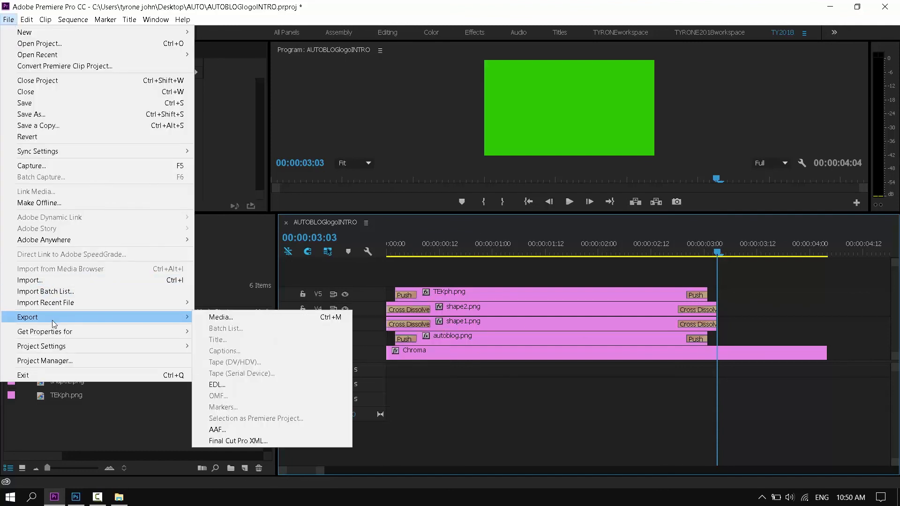
mouse_move(188, 320)
click(238, 317)
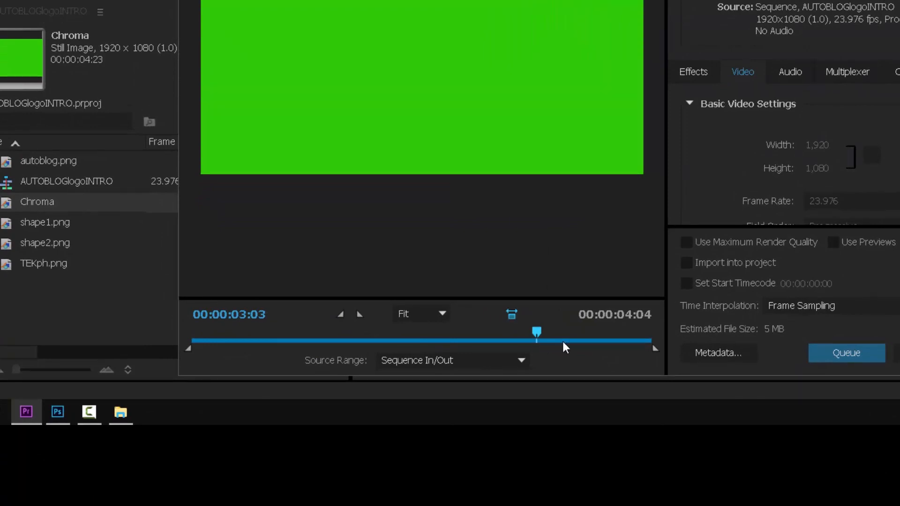
click(360, 313)
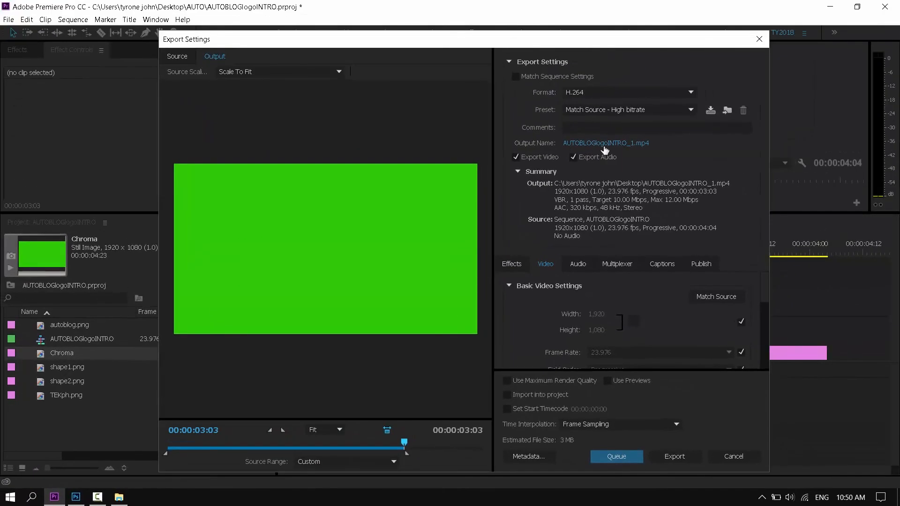
click(631, 144)
click(670, 456)
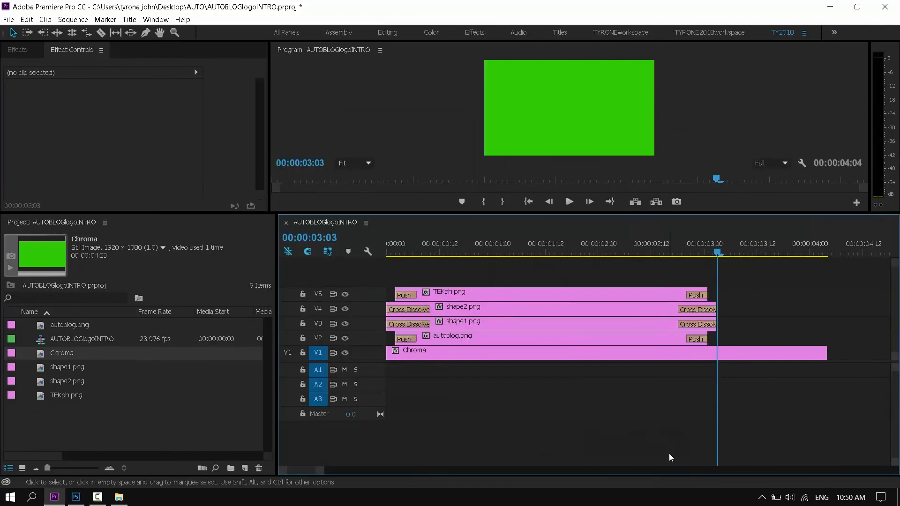
Step: Unlink the C0014.MP4 clip's audio from its video on V1 and delete the audio
drag(321, 470, 640, 470)
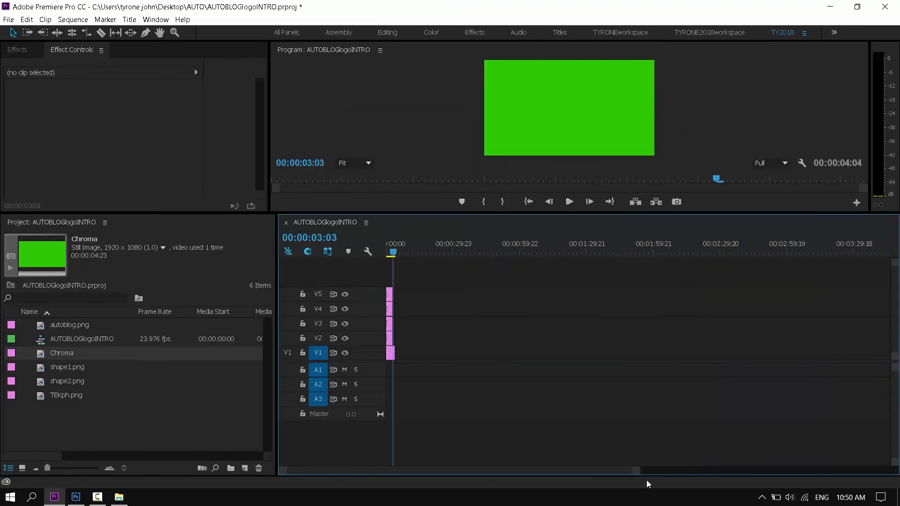
drag(278, 248, 135, 248)
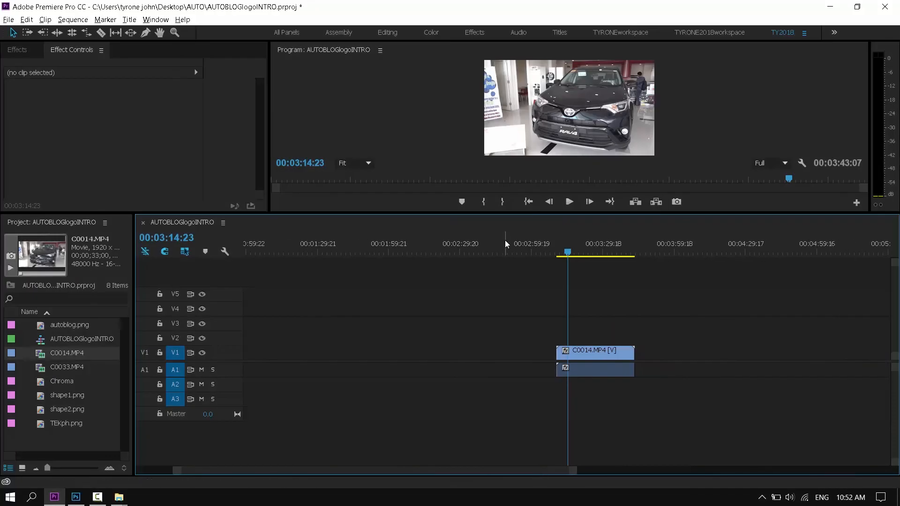
drag(524, 212, 524, 290)
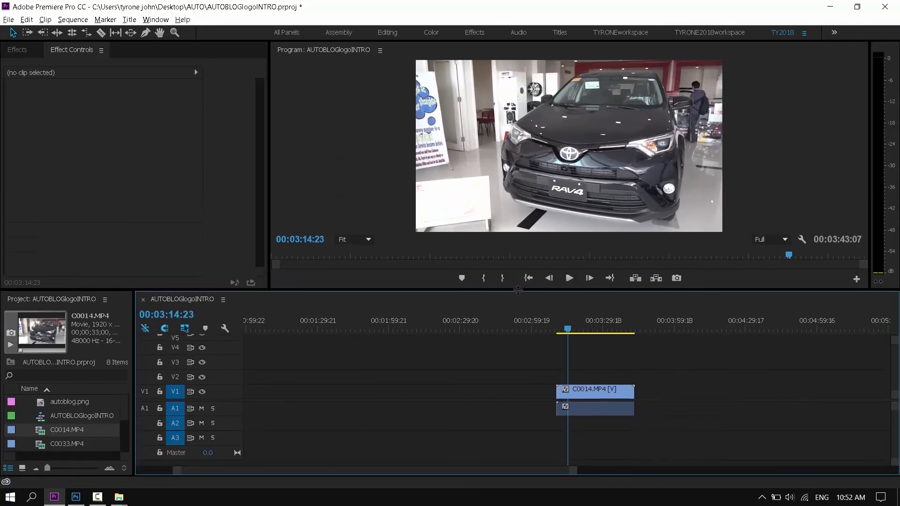
right_click(599, 411)
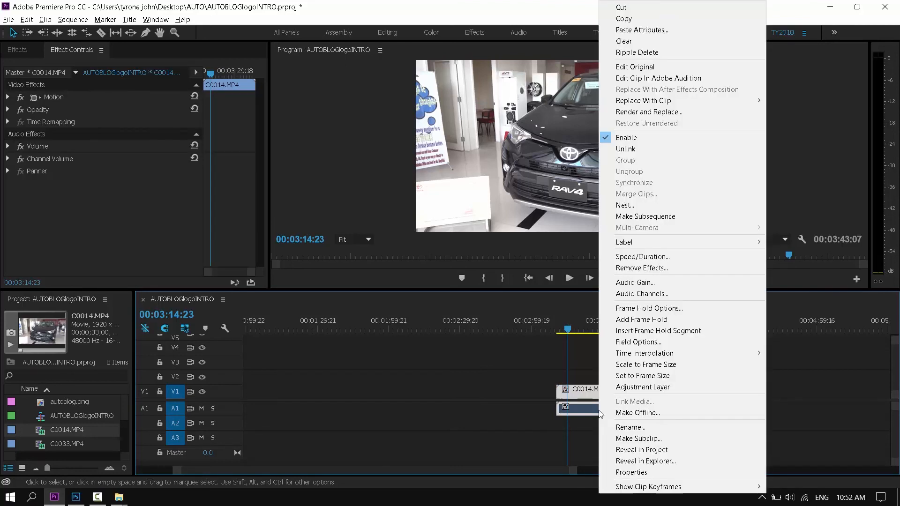
click(626, 148)
drag(523, 419, 592, 399)
key(Delete)
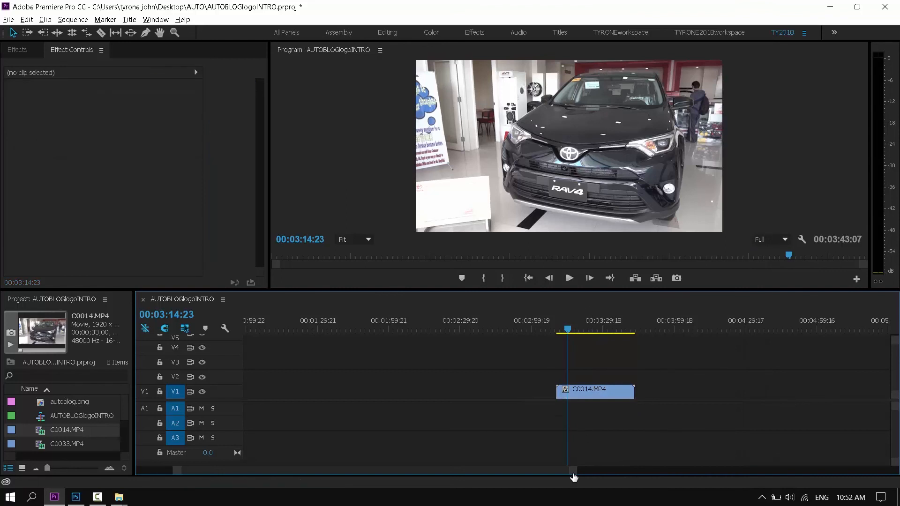
Step: Place the exported plain and green-background intro videos from the TEKphAUTOBLOGlogo folder on V3, after the C0014.MP4 clip
drag(573, 478, 695, 478)
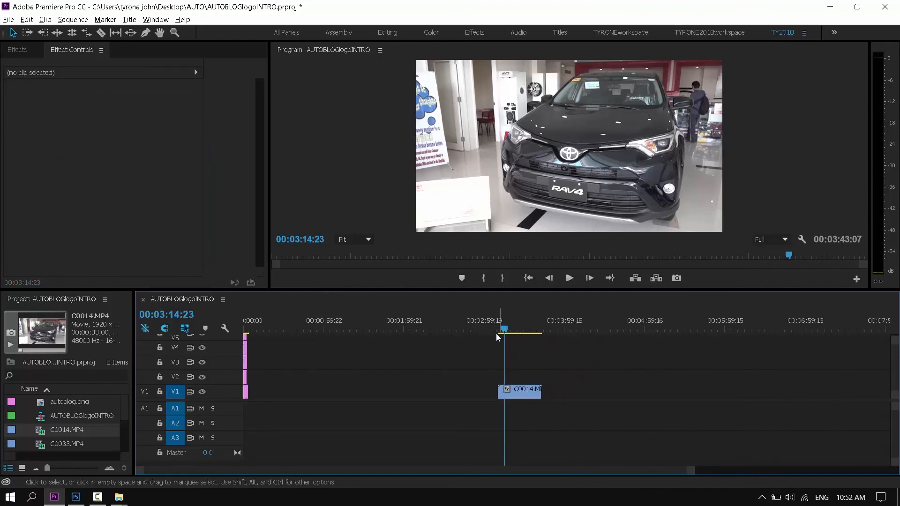
click(248, 323)
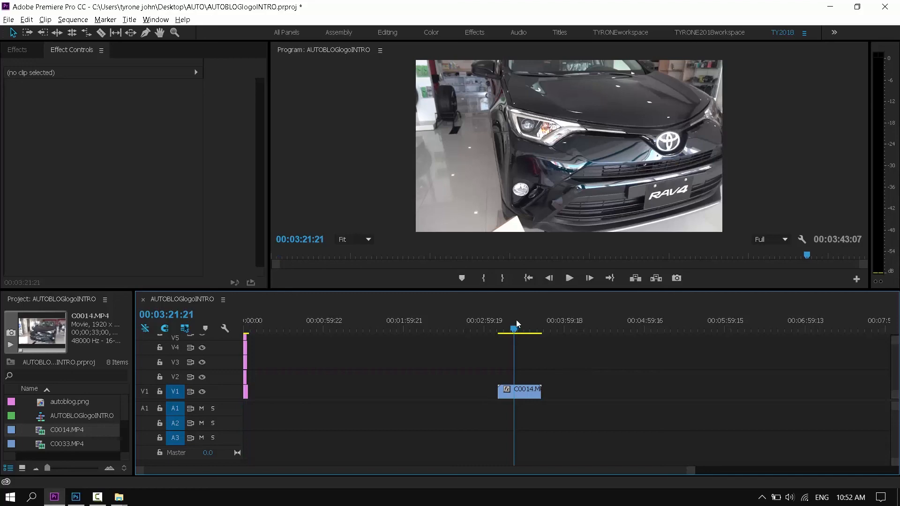
drag(547, 290, 546, 240)
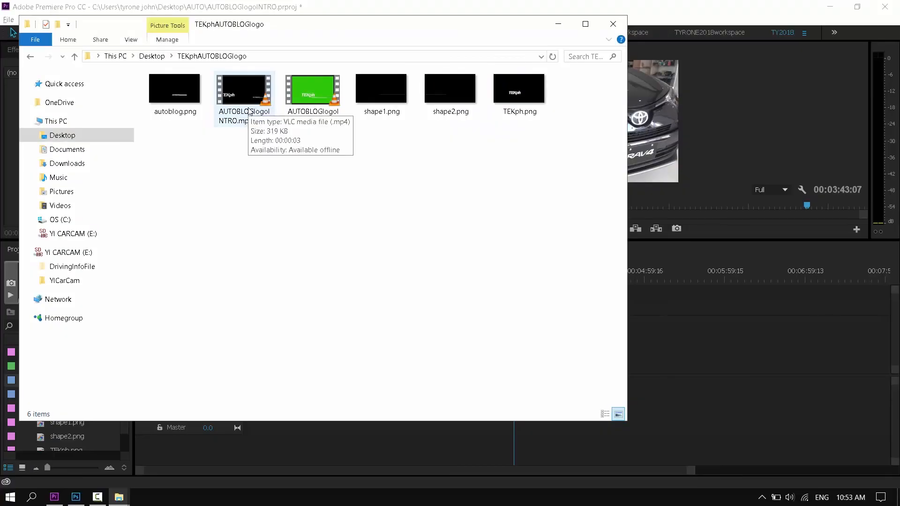
click(250, 102)
drag(251, 102, 652, 345)
drag(313, 99, 679, 361)
click(657, 278)
drag(657, 278, 668, 281)
Step: Unlink the audio of both imported intro clips and delete it from A3
drag(748, 395, 655, 416)
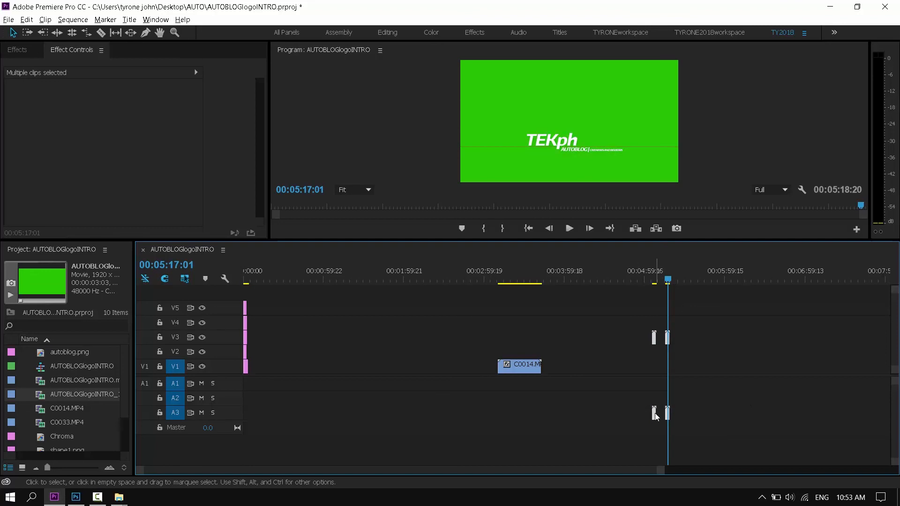
right_click(655, 416)
click(747, 155)
drag(616, 390, 716, 411)
key(Delete)
Step: Move both intro clips onto V2 above C0014.MP4 and place the playhead at 00:03:20:10 over the black-background intro
drag(626, 305, 512, 351)
click(509, 277)
drag(525, 241, 525, 300)
drag(692, 474, 515, 471)
click(573, 338)
drag(576, 340, 576, 341)
drag(515, 471, 461, 473)
mouse_move(588, 338)
mouse_down()
mouse_move(641, 346)
mouse_move(572, 344)
mouse_up()
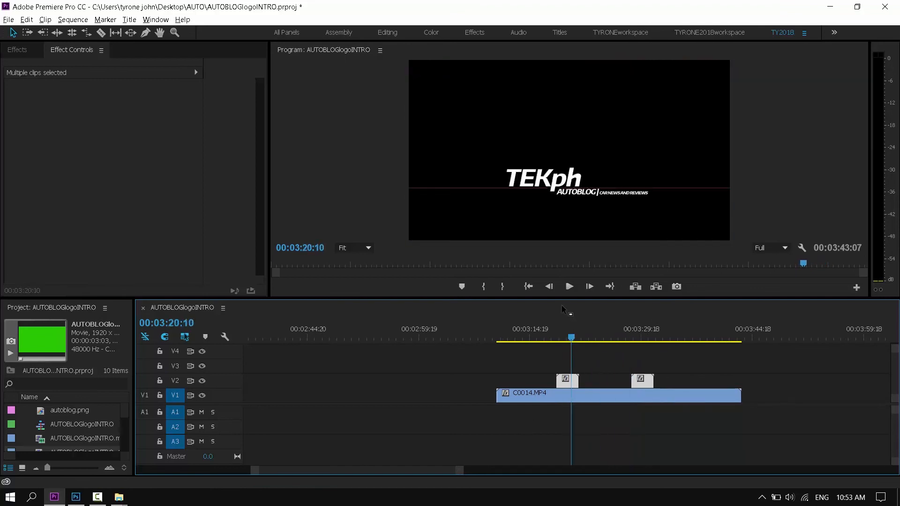
drag(564, 300, 563, 323)
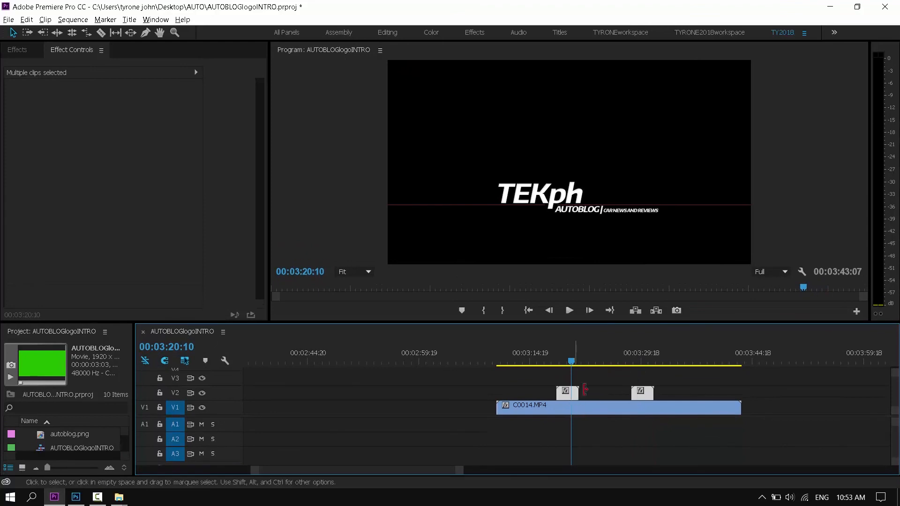
Step: Try the Multiply blend mode on the black-background intro clip and change it to Screen
click(566, 393)
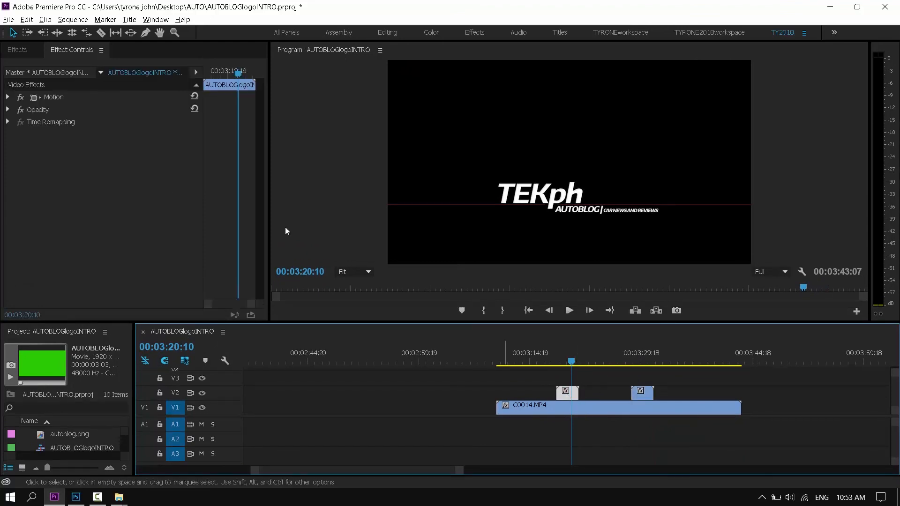
click(17, 50)
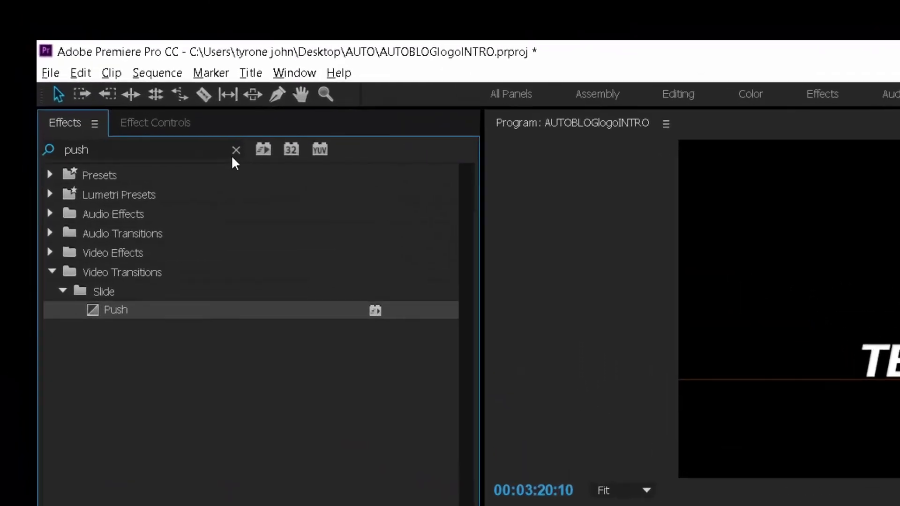
click(236, 150)
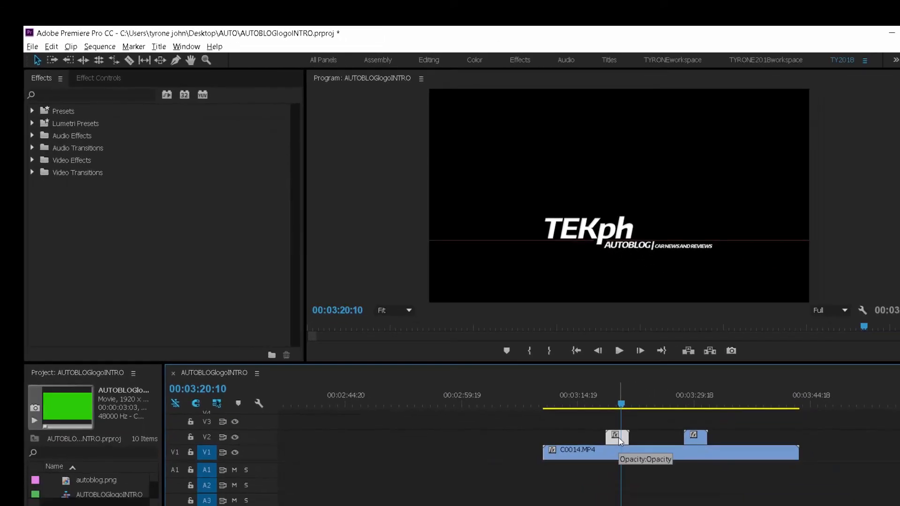
click(617, 438)
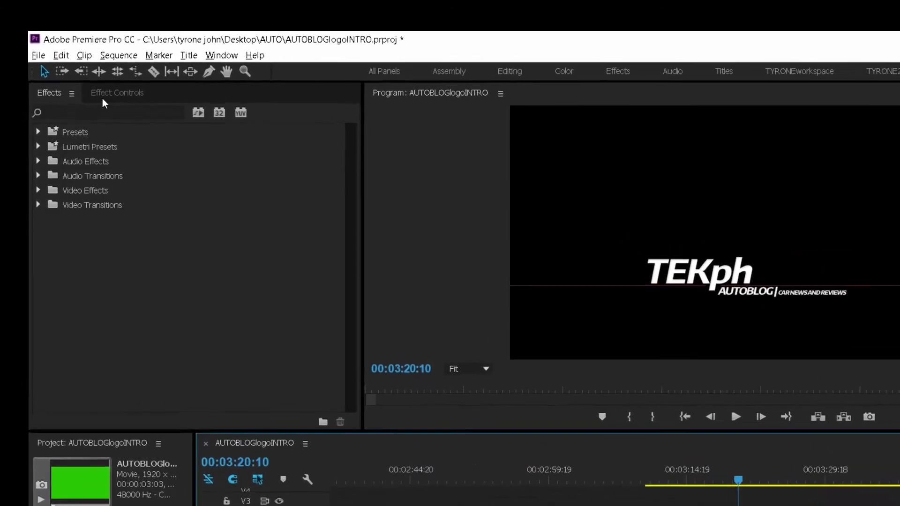
click(98, 78)
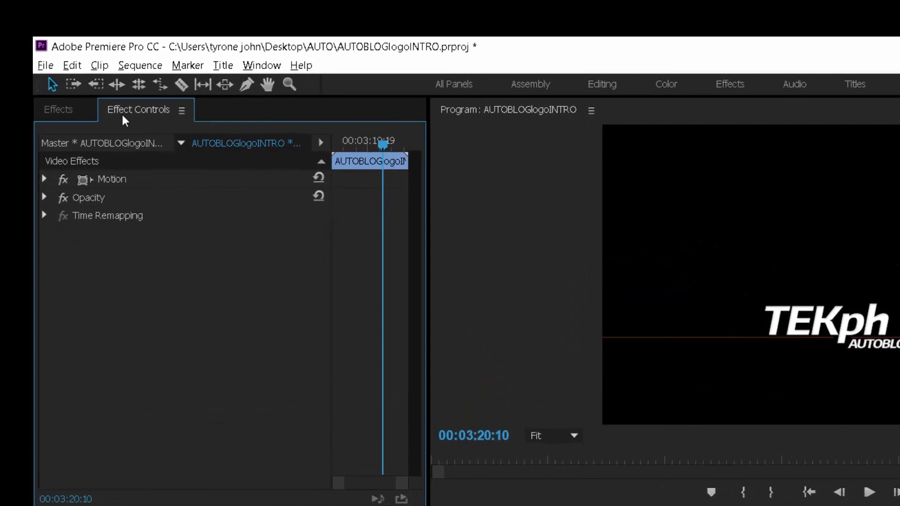
click(44, 199)
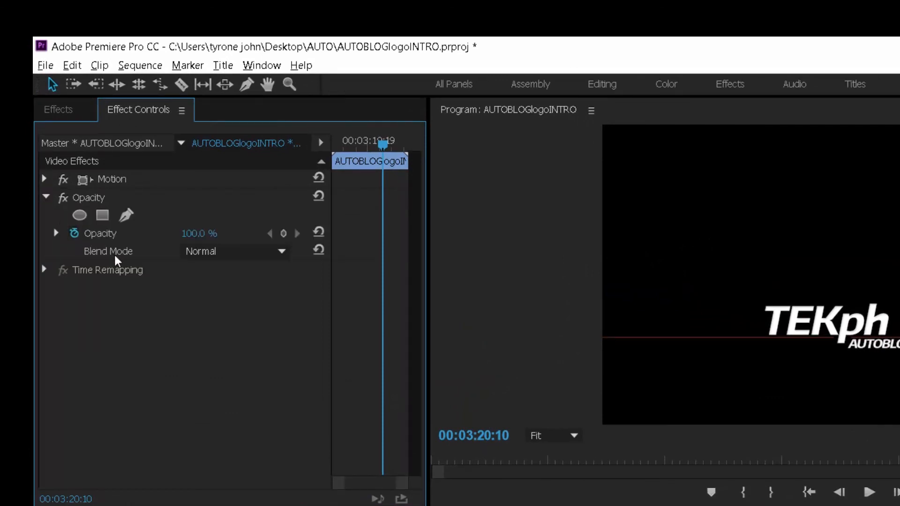
click(208, 256)
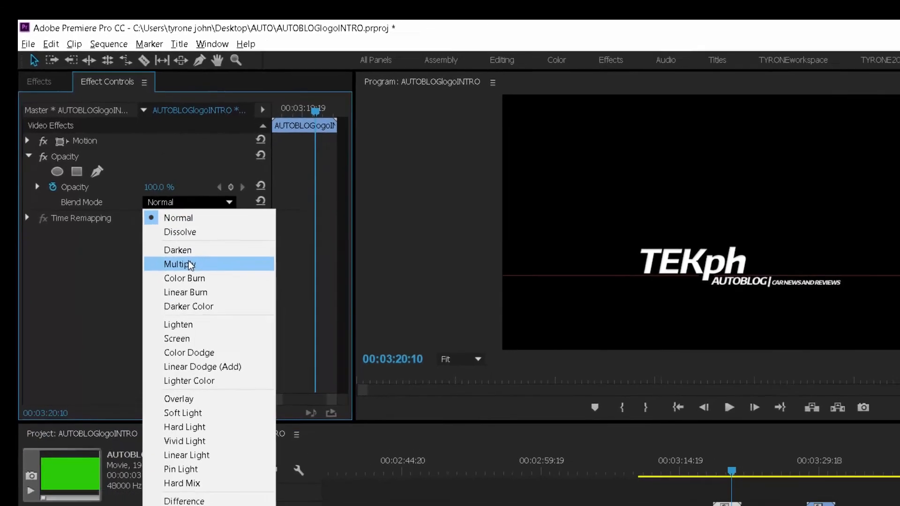
click(232, 324)
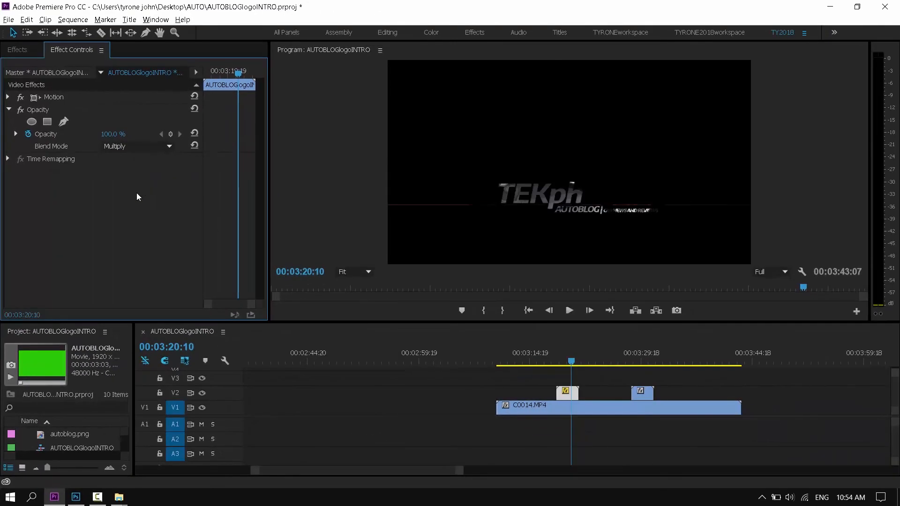
click(123, 147)
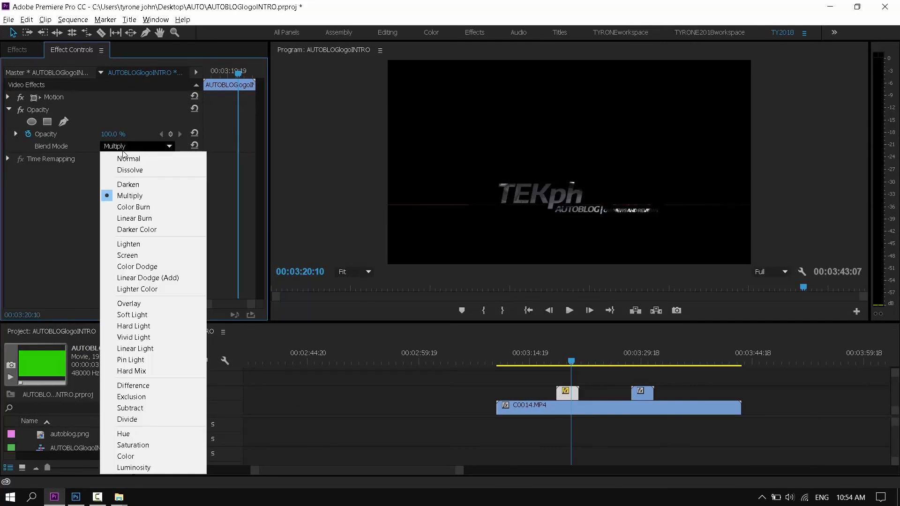
click(137, 256)
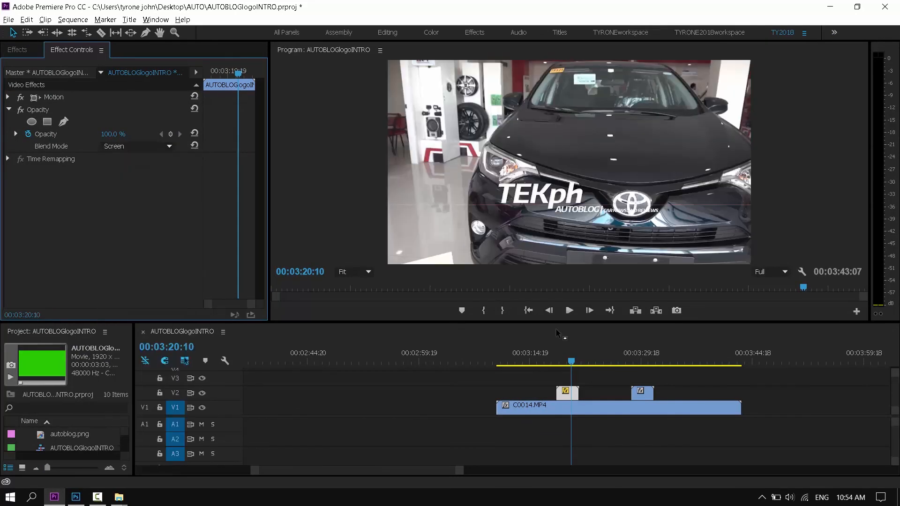
Step: Play back the Screen-blended intro over the car footage and compare it with the green-background intro clip
click(552, 360)
key(space)
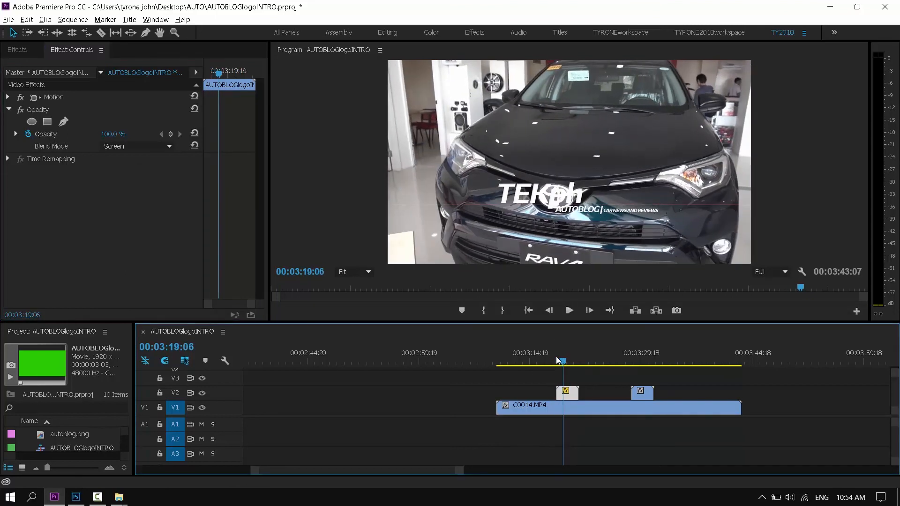
key(space)
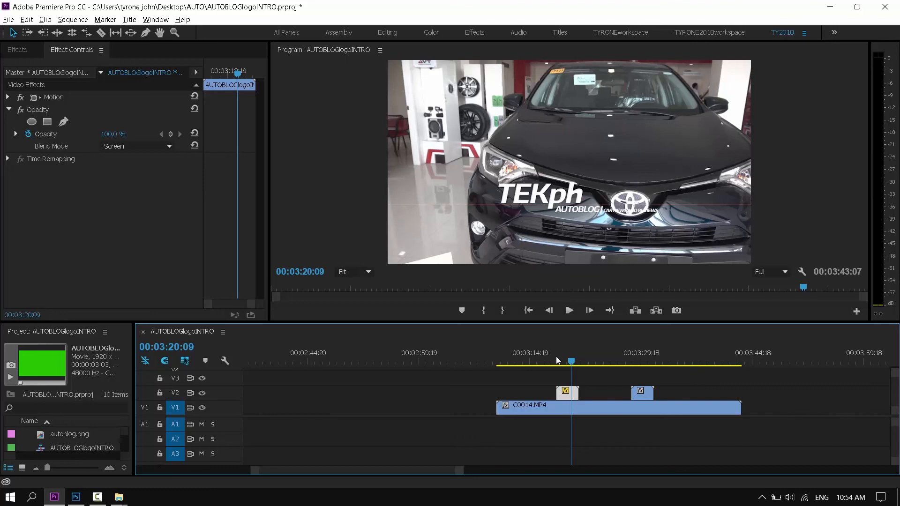
drag(463, 470, 485, 470)
click(619, 361)
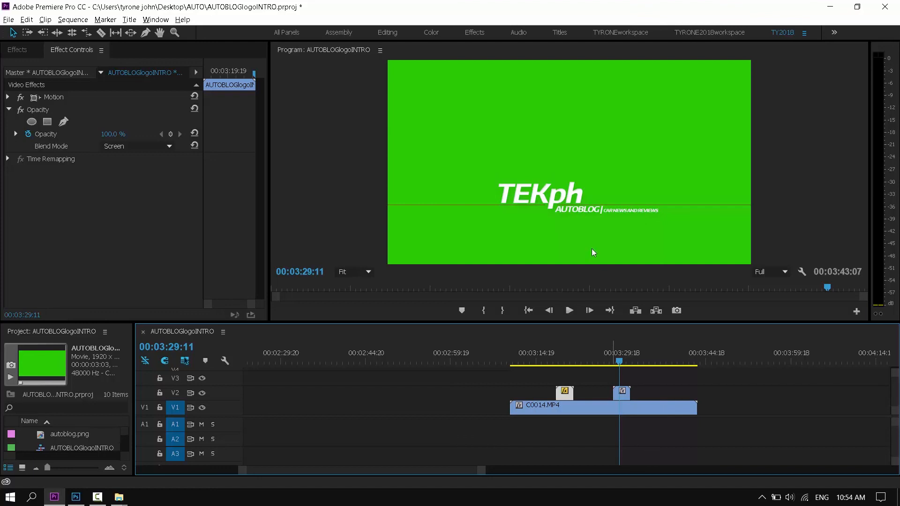
drag(564, 353, 567, 353)
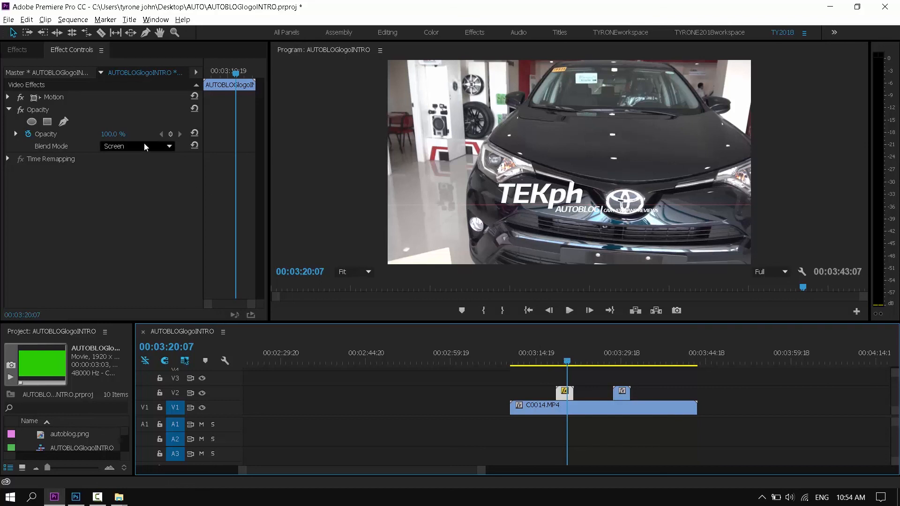
Step: Place the playhead at 00:03:29:11 and apply the Ultra Key effect to the green-background intro clip on V2
click(620, 353)
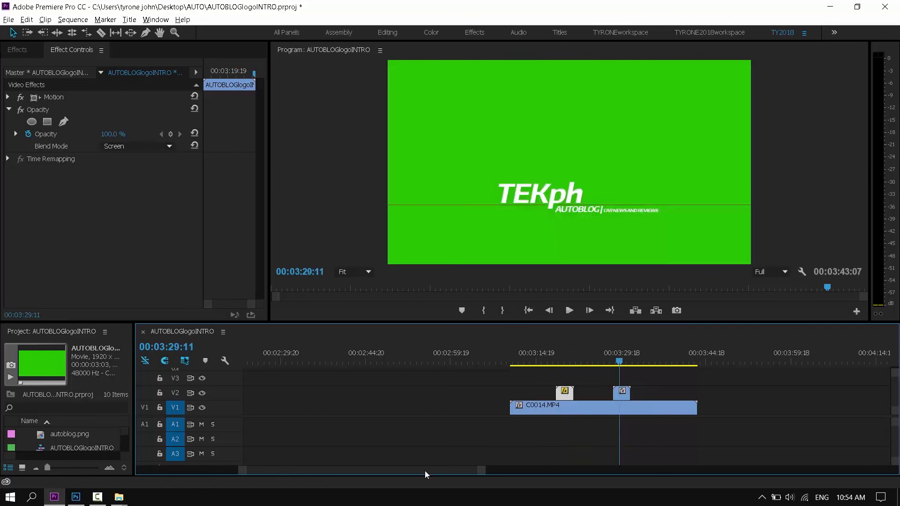
drag(482, 471, 416, 471)
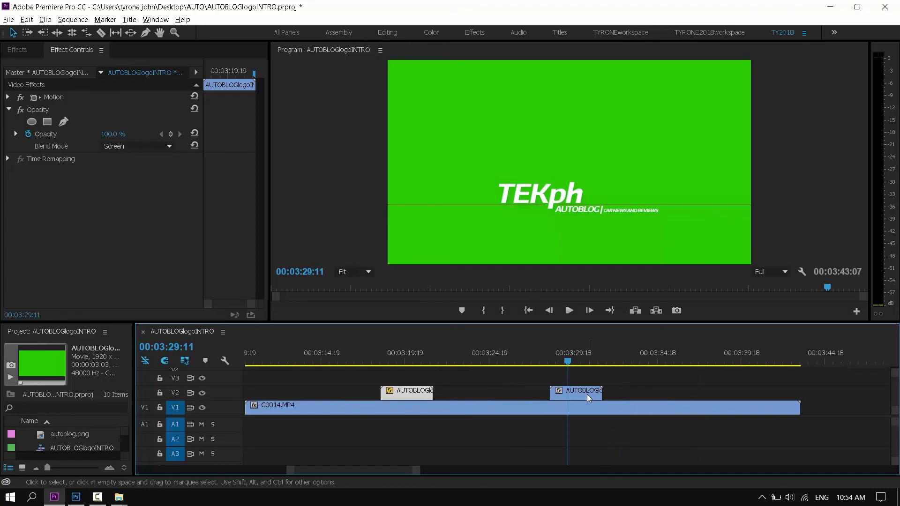
click(587, 395)
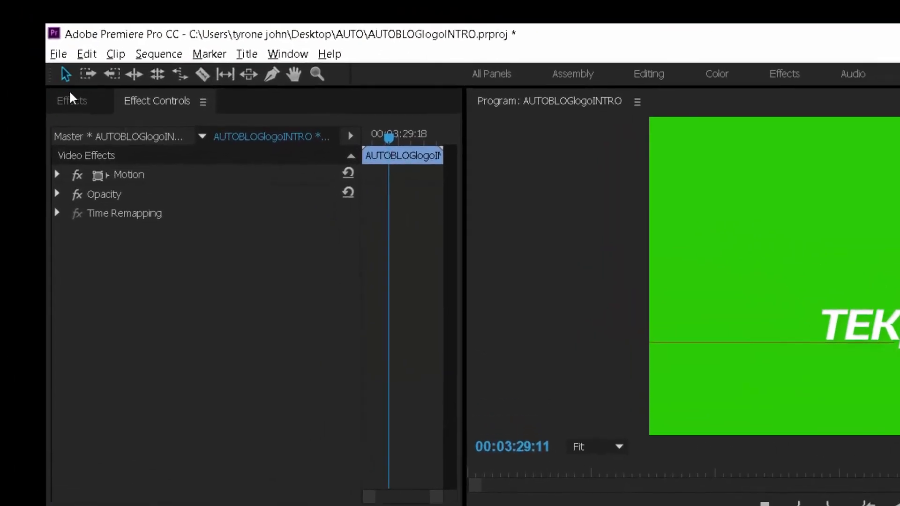
click(73, 103)
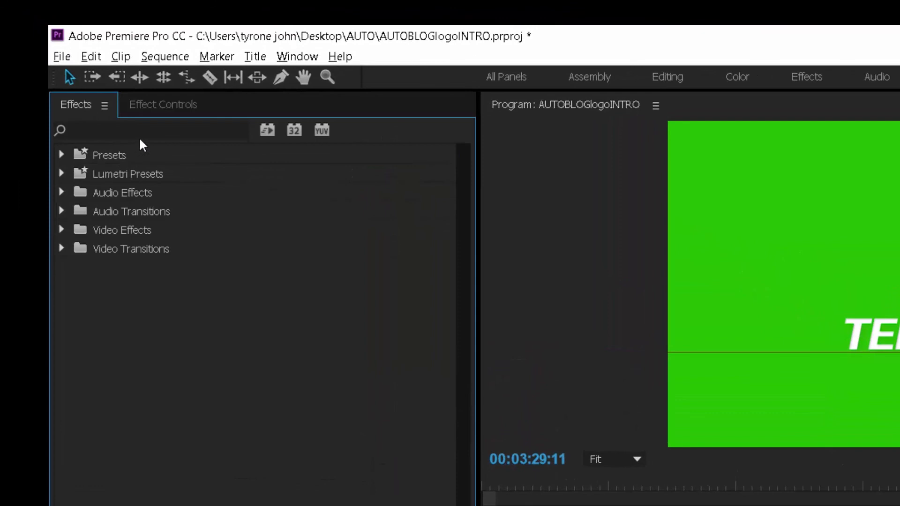
click(139, 131)
text(ultra)
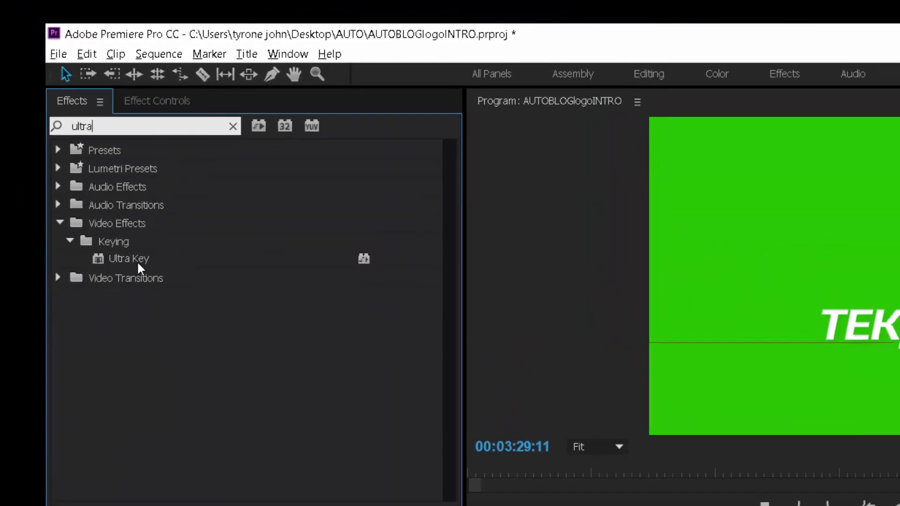
drag(137, 261, 899, 505)
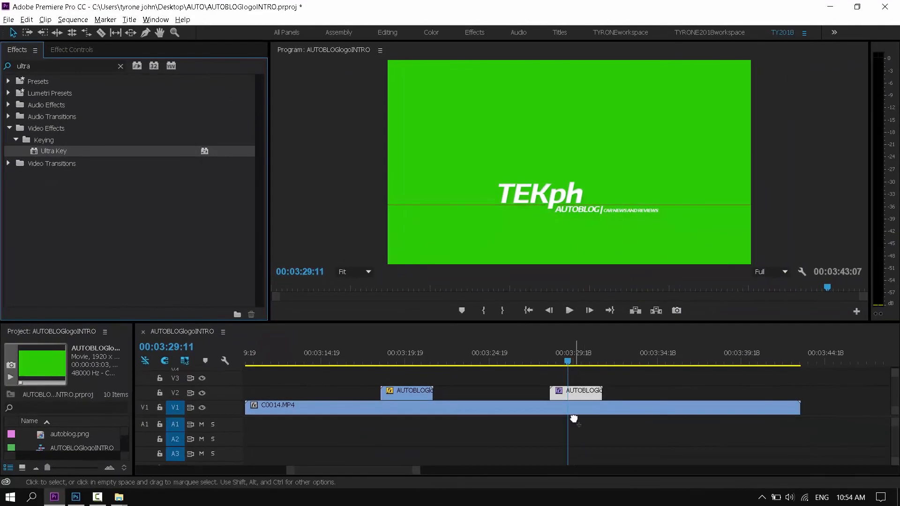
Step: Sample the green background of the intro clip in the program view as the Ultra Key key color
drag(574, 418, 573, 418)
click(70, 51)
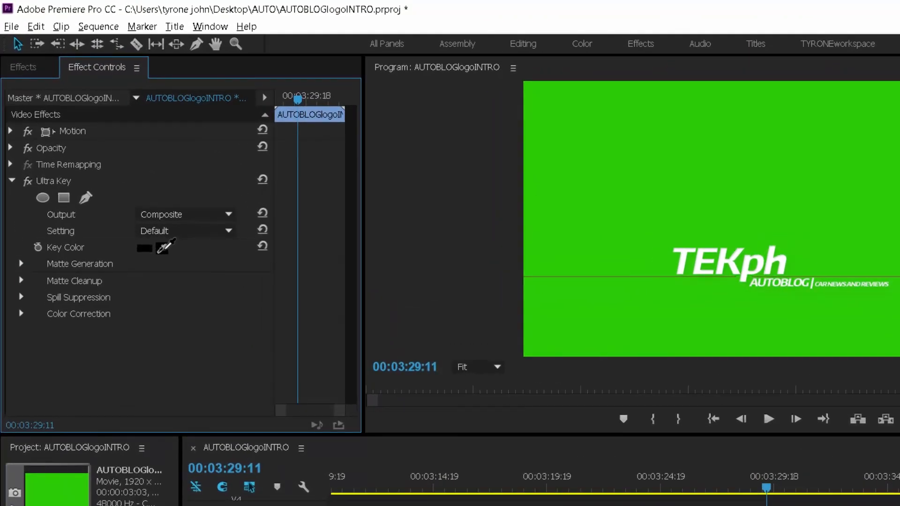
drag(164, 247, 620, 205)
drag(596, 209, 595, 210)
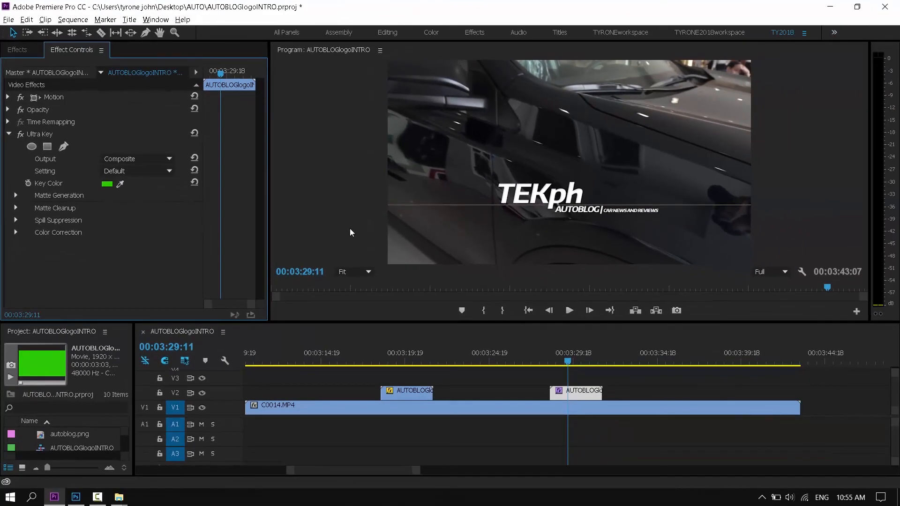
Step: Play back the keyed green-background intro over the car footage from just before its start on V2
key(space)
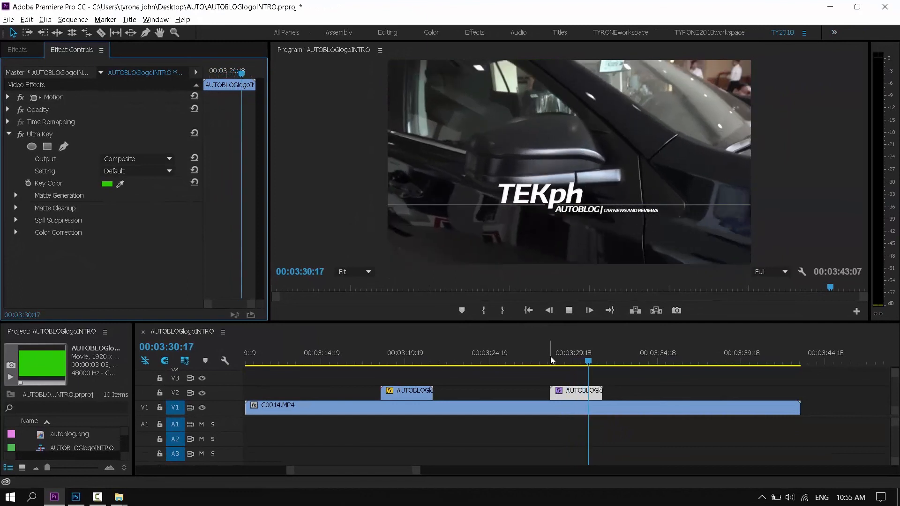
click(549, 359)
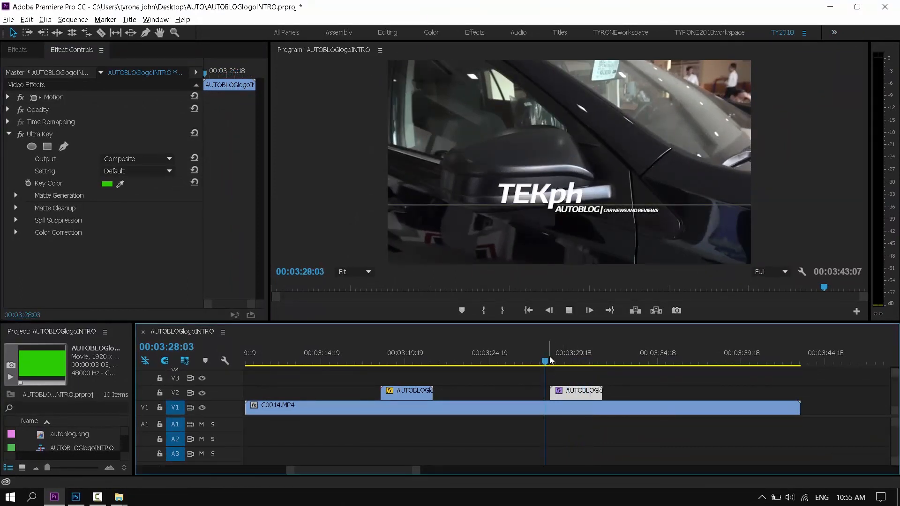
key(space)
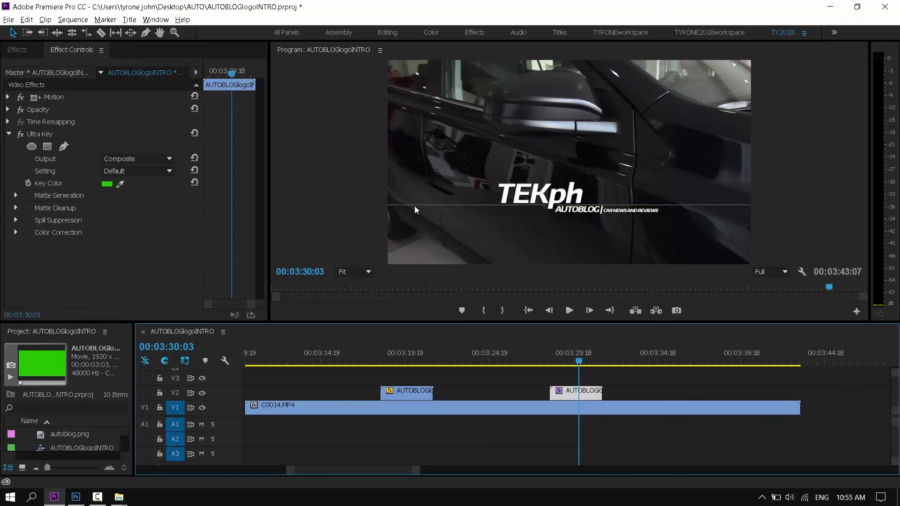
Step: Expand the Matte Generation and Matte Cleanup settings of the Ultra Key effect to examine their parameters
click(15, 195)
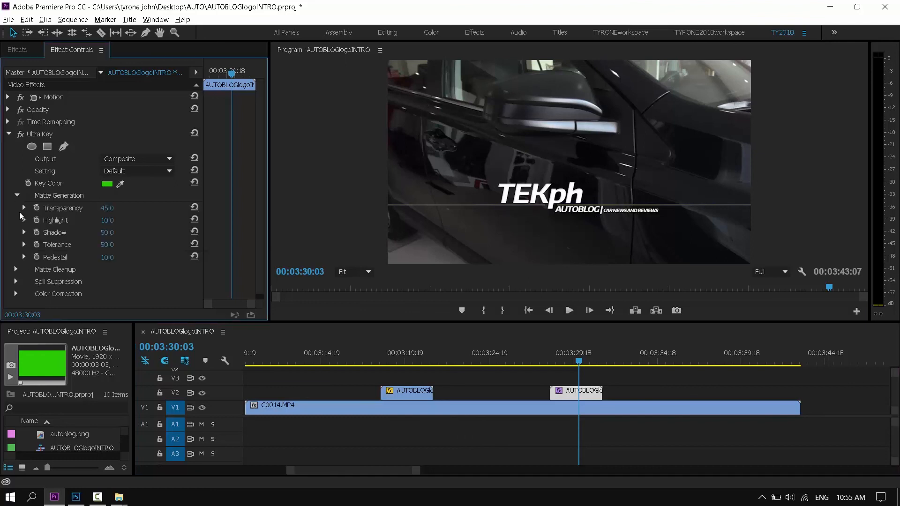
click(19, 269)
scroll(61, 270, down, 1)
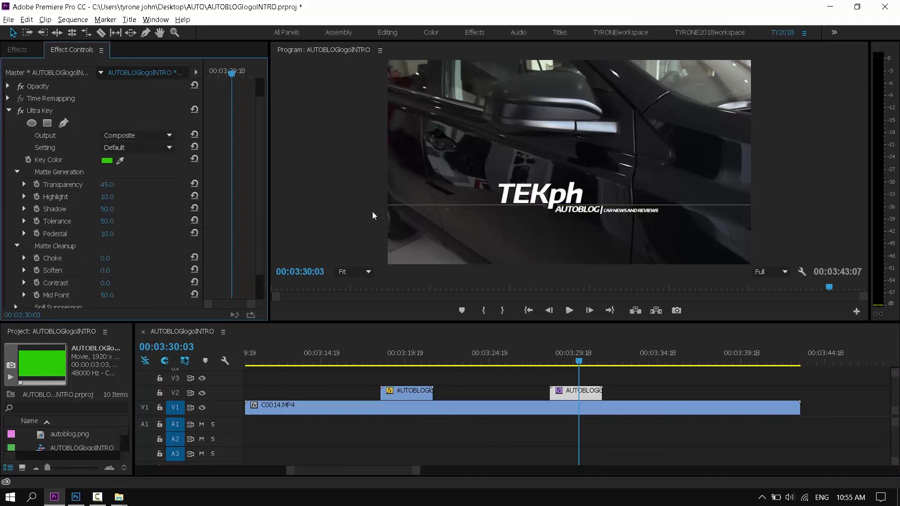